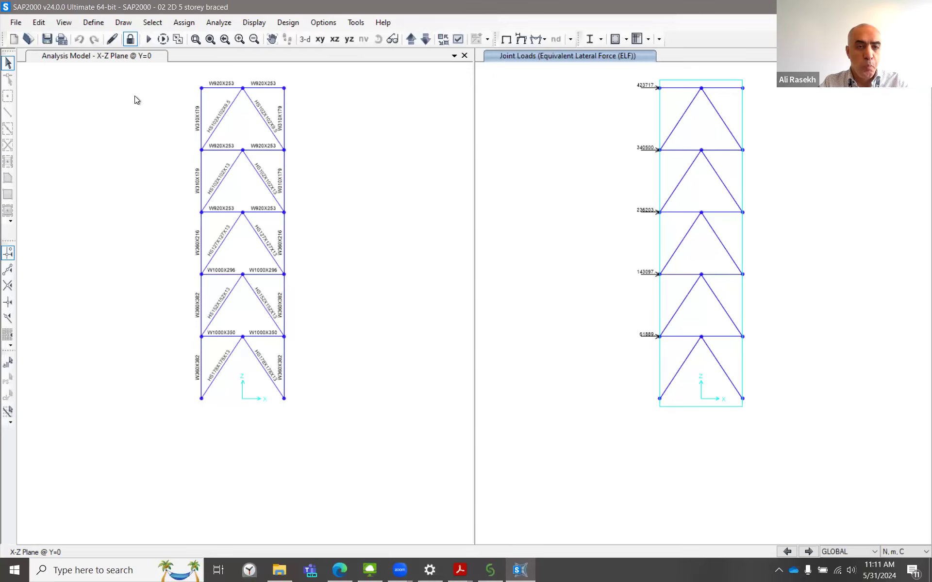
Step: Inspect the section assignment of the fourth-storey left column in the X-Z elevation of the frame
{"action": "scroll", "coordinate": [135, 95], "scroll_direction": "up", "scroll_amount": 2}
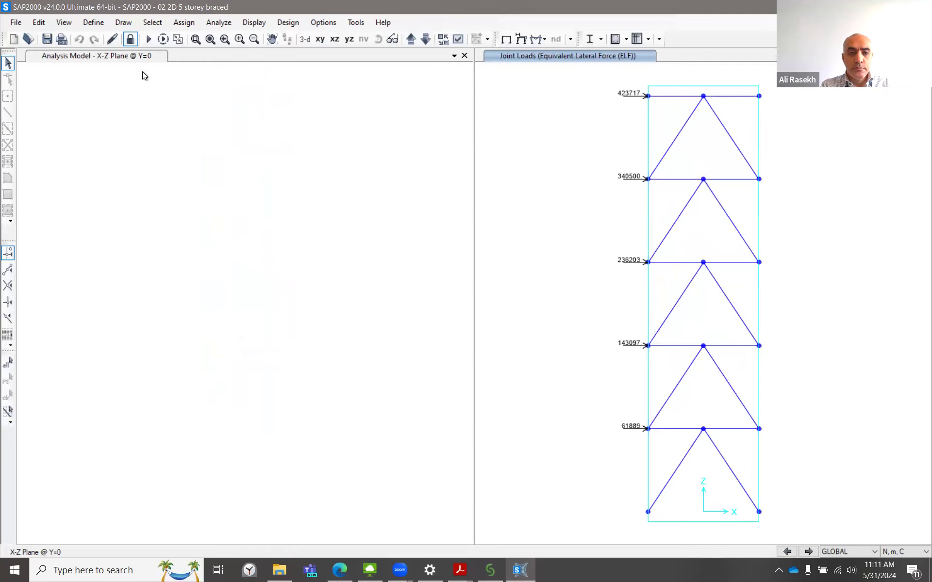
{"action": "left_click", "coordinate": [127, 60]}
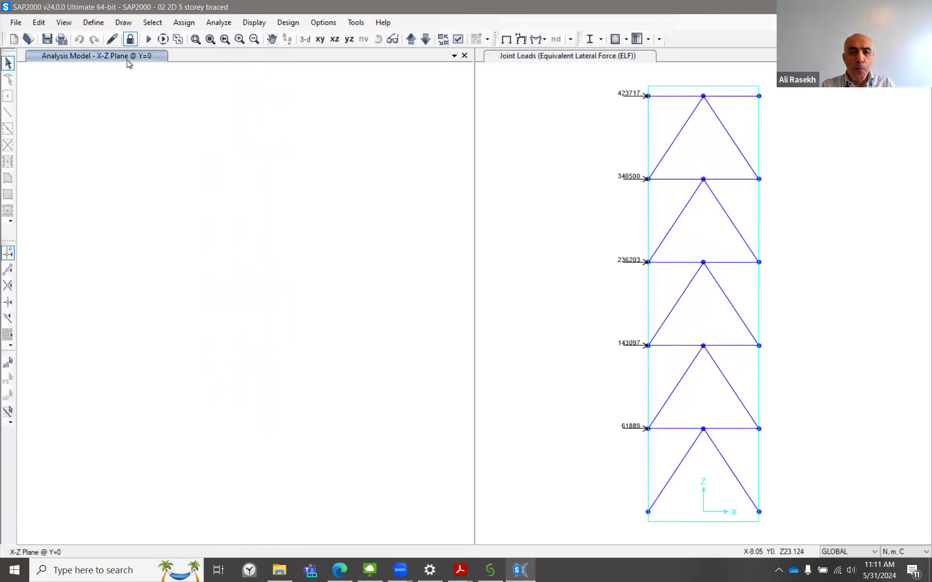
{"action": "left_click", "coordinate": [209, 40]}
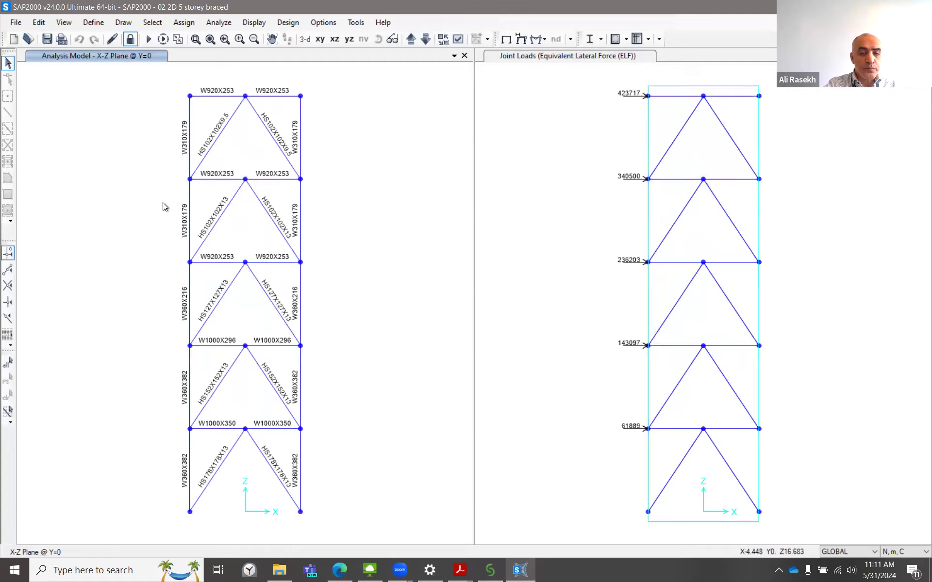
{"action": "left_click", "coordinate": [190, 218]}
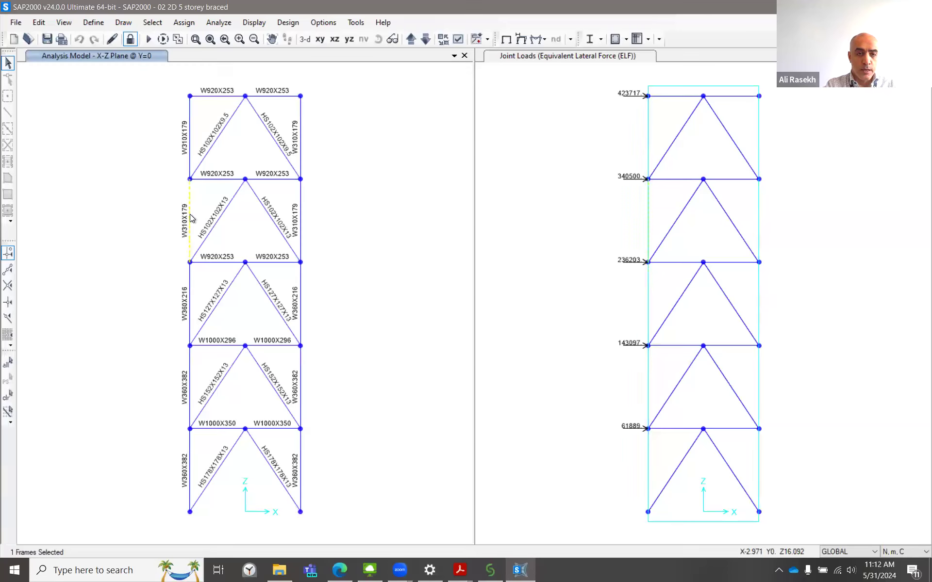
{"action": "right_click", "coordinate": [190, 219]}
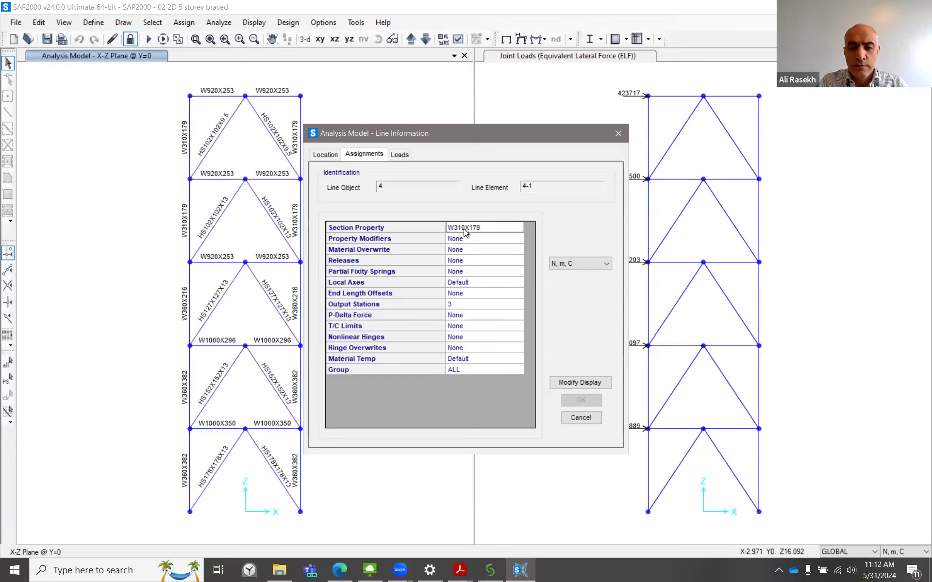
{"action": "left_click", "coordinate": [588, 416]}
Step: Unlock the model, accepting deletion of the analysis results, and recheck the fourth-storey left column's section assignment
{"action": "left_click", "coordinate": [130, 40]}
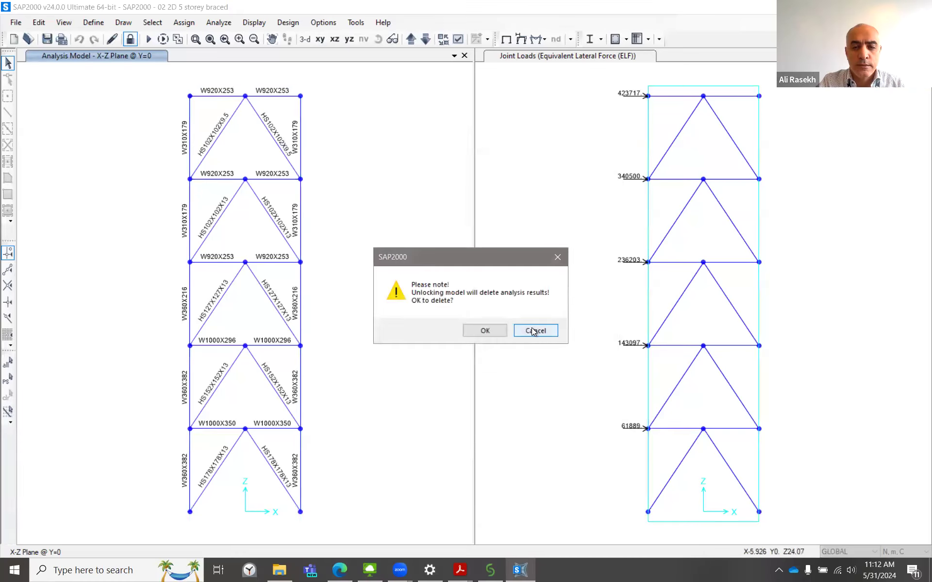
{"action": "left_click", "coordinate": [486, 330]}
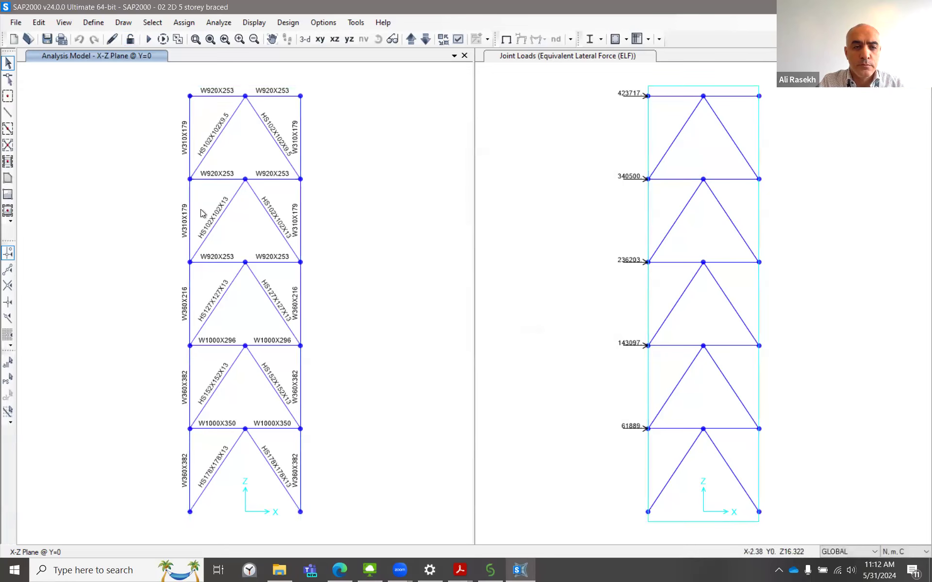
{"action": "left_click", "coordinate": [189, 215]}
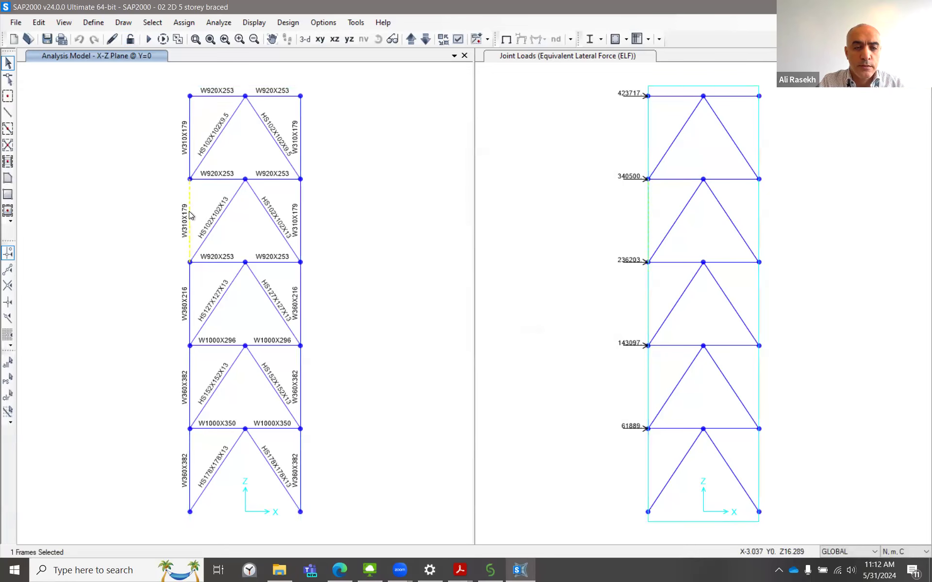
{"action": "right_click", "coordinate": [190, 216]}
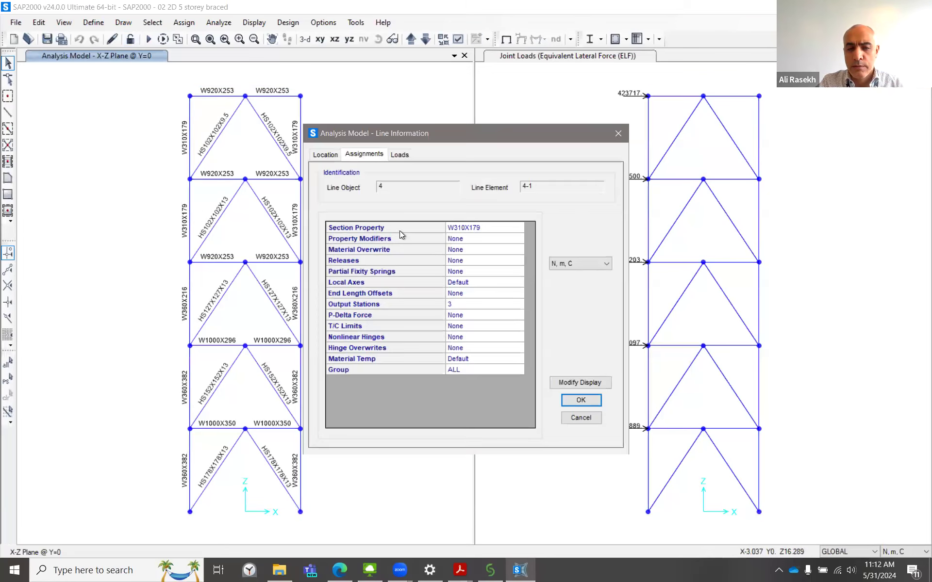
{"action": "left_click", "coordinate": [472, 227]}
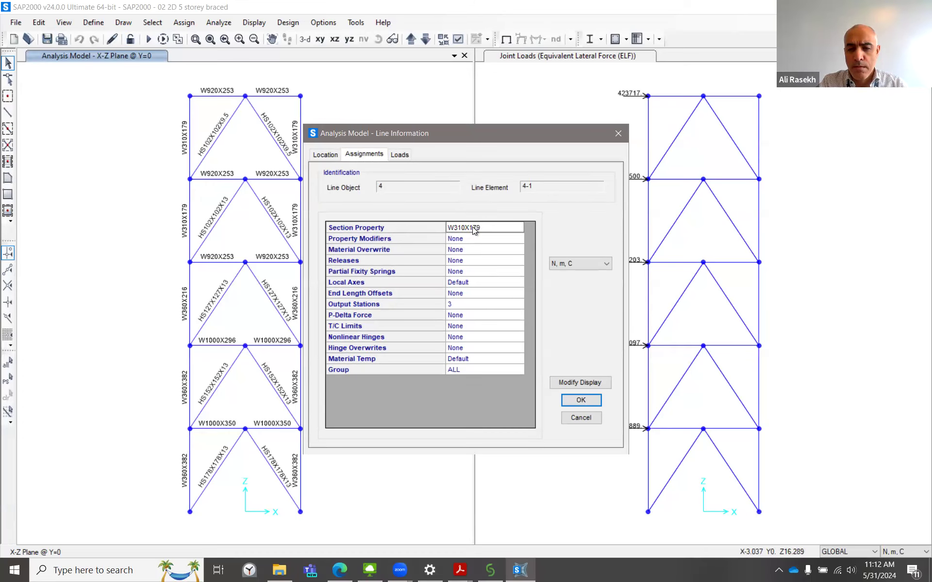
{"action": "left_click", "coordinate": [596, 418]}
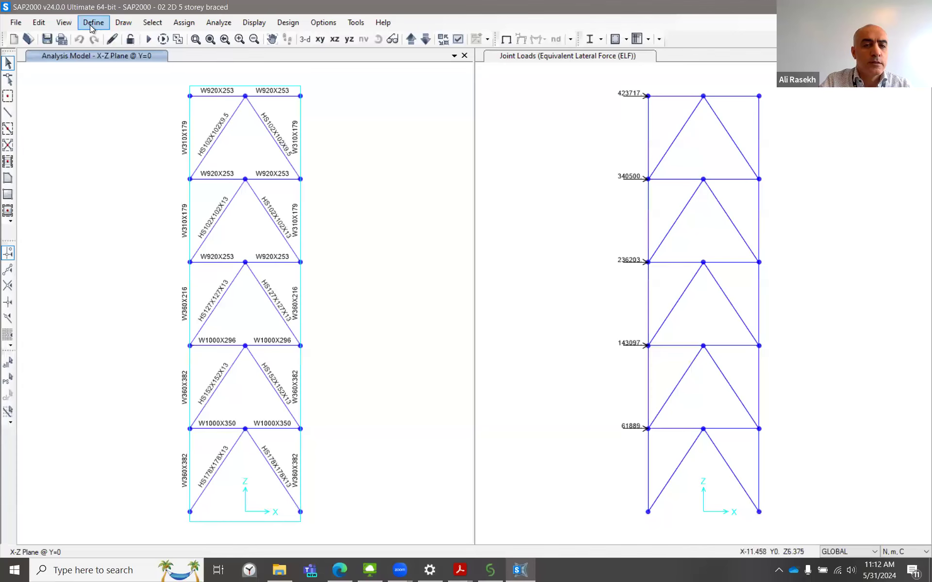
Step: Review the dimensions and material of the W310X179 wide flange section in the frame section definitions
{"action": "left_click", "coordinate": [90, 26]}
{"action": "mouse_move", "coordinate": [120, 59]}
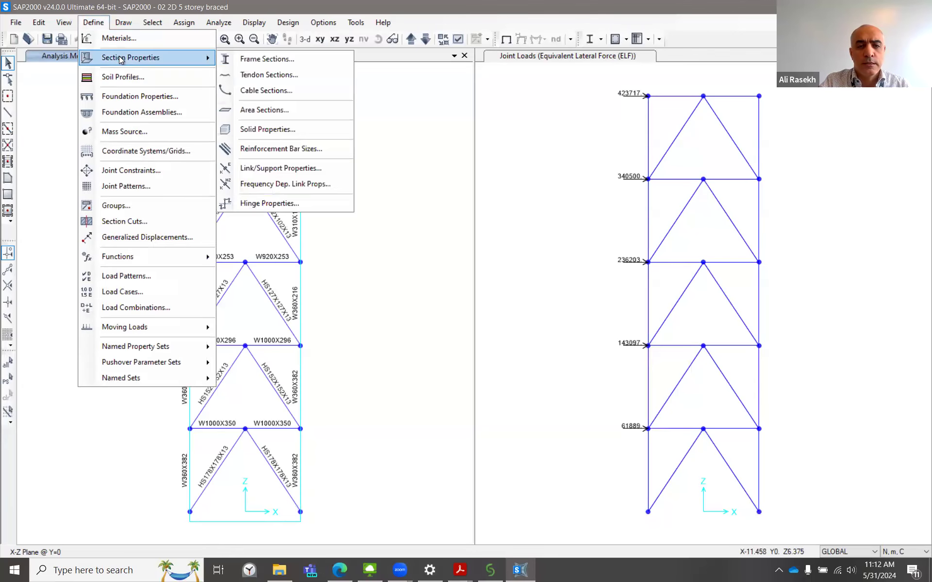
{"action": "left_click", "coordinate": [293, 61]}
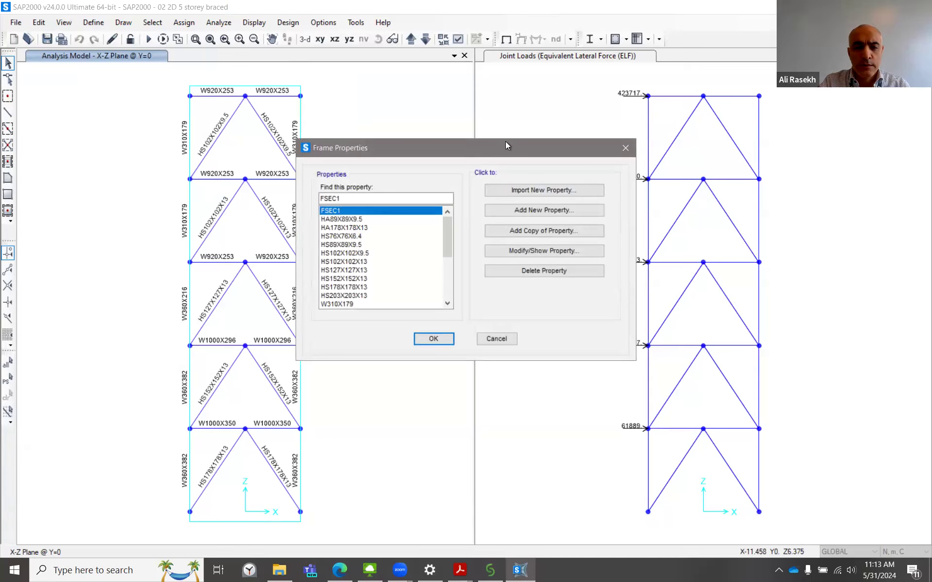
{"action": "left_click_drag", "start_coordinate": [505, 142], "coordinate": [560, 119]}
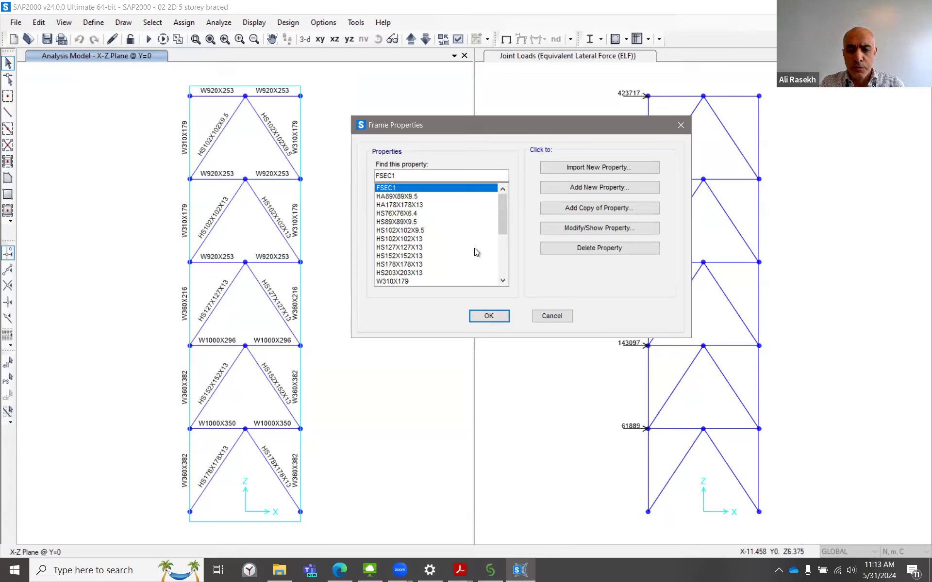
{"action": "left_click", "coordinate": [405, 281]}
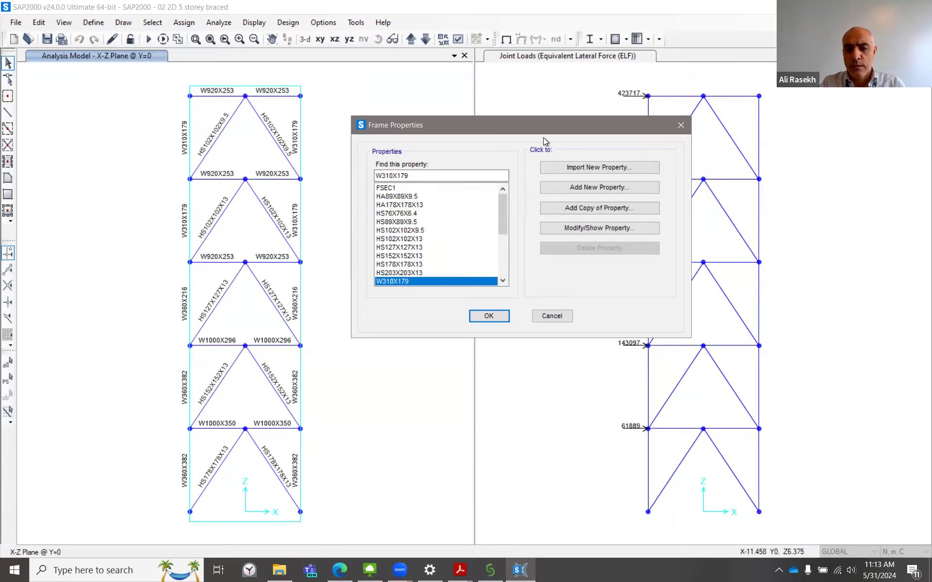
{"action": "left_click", "coordinate": [615, 228]}
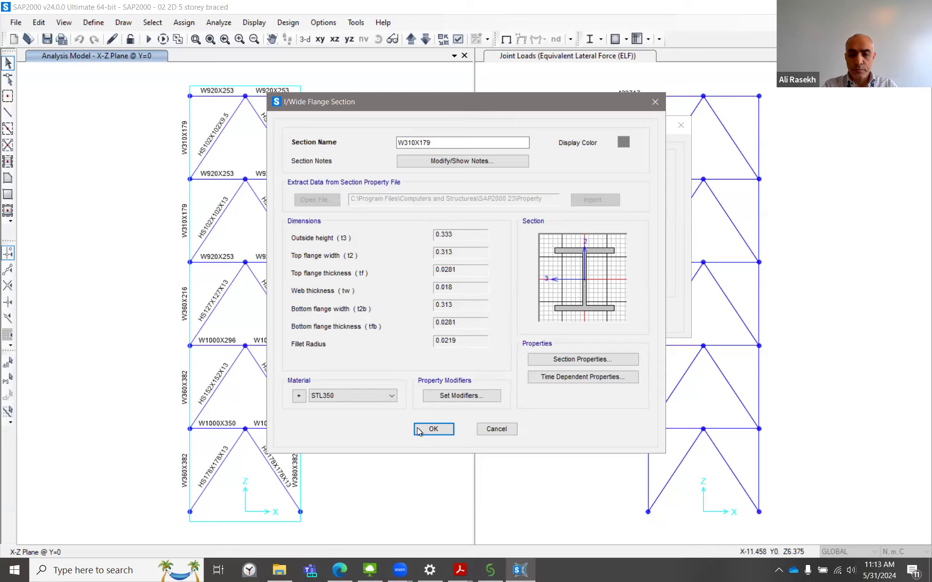
{"action": "left_click", "coordinate": [433, 429]}
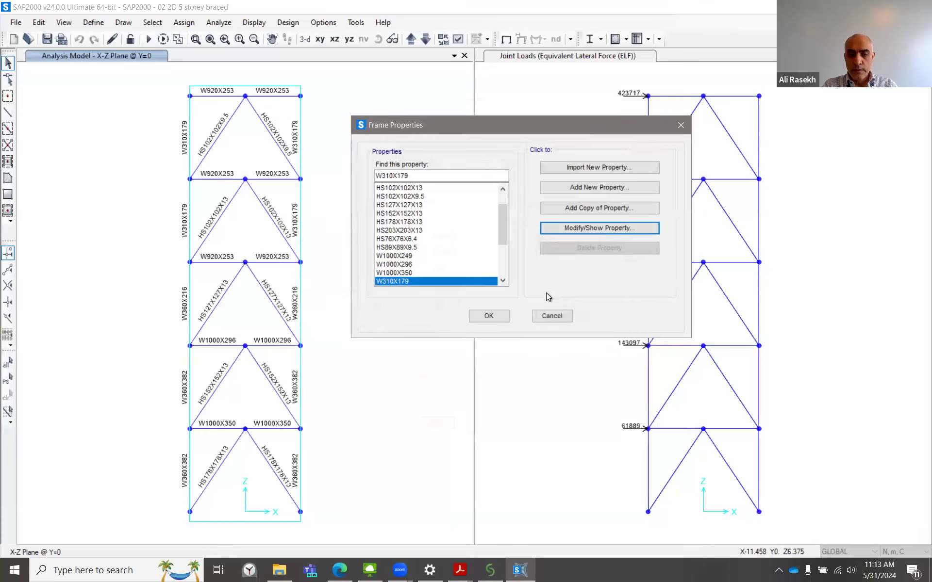
{"action": "left_click", "coordinate": [552, 316]}
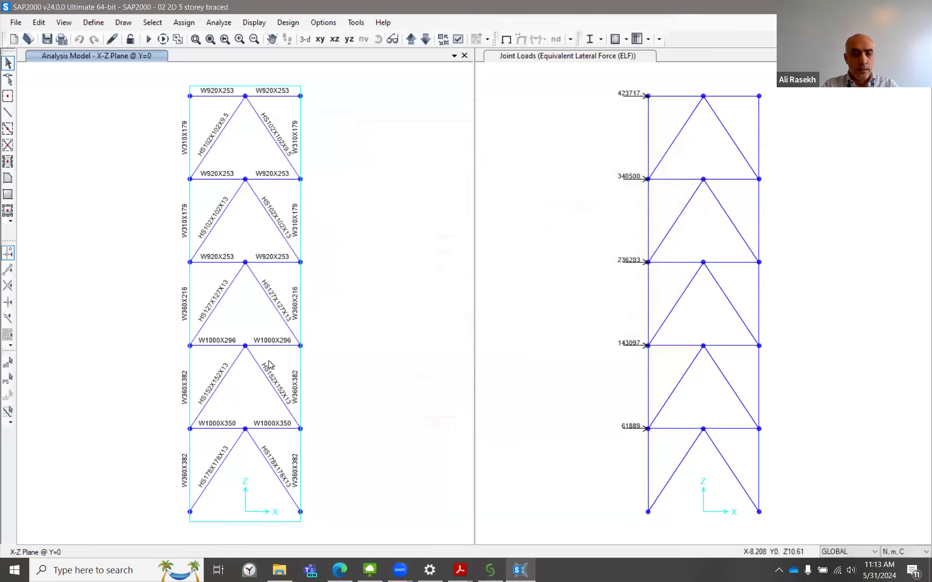
{"action": "left_click", "coordinate": [214, 305]}
{"action": "right_click", "coordinate": [216, 309]}
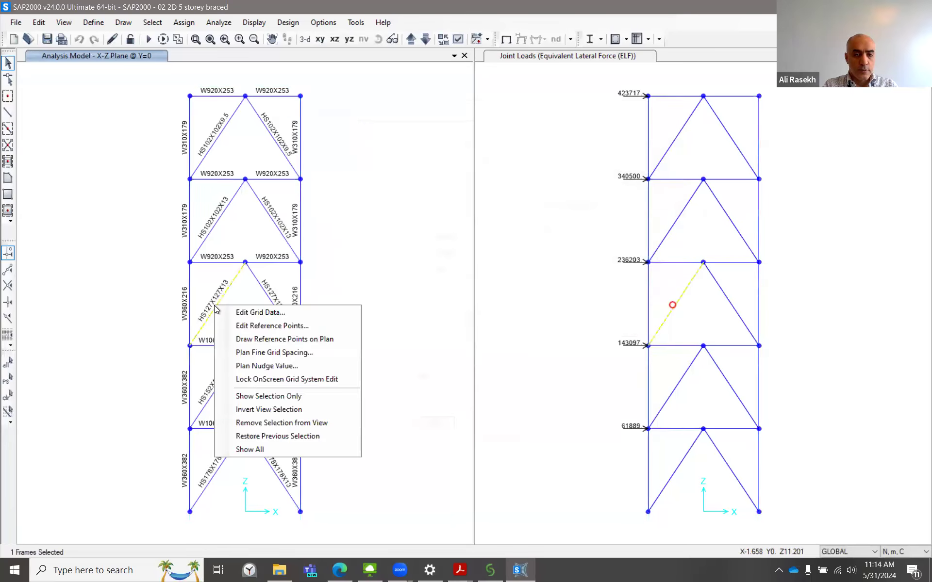
{"action": "key", "text": "Escape"}
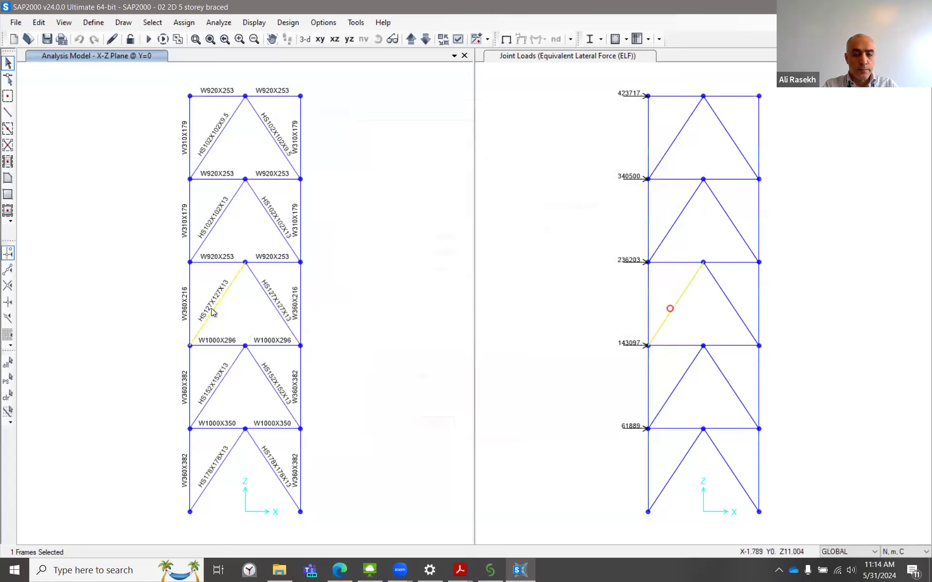
{"action": "right_click", "coordinate": [213, 312]}
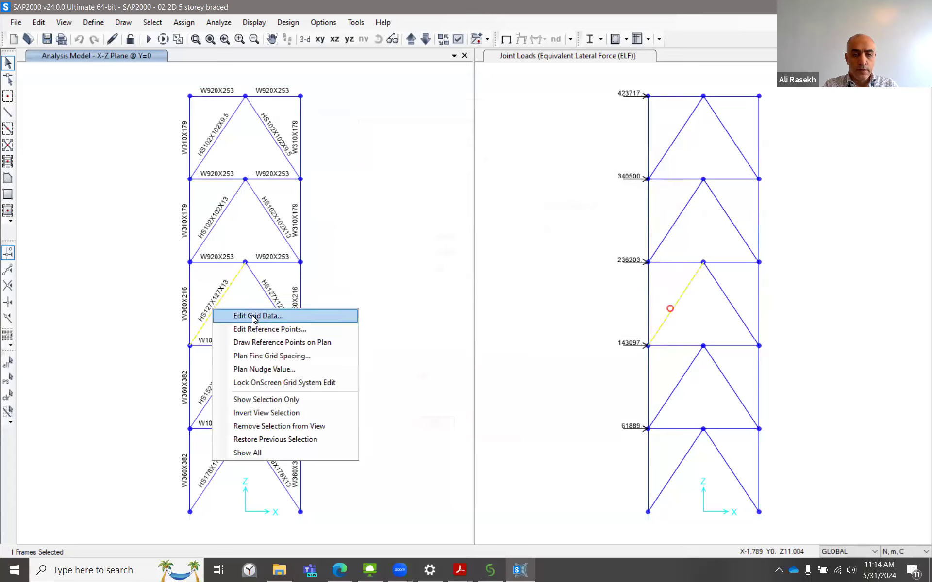
{"action": "left_click", "coordinate": [406, 254]}
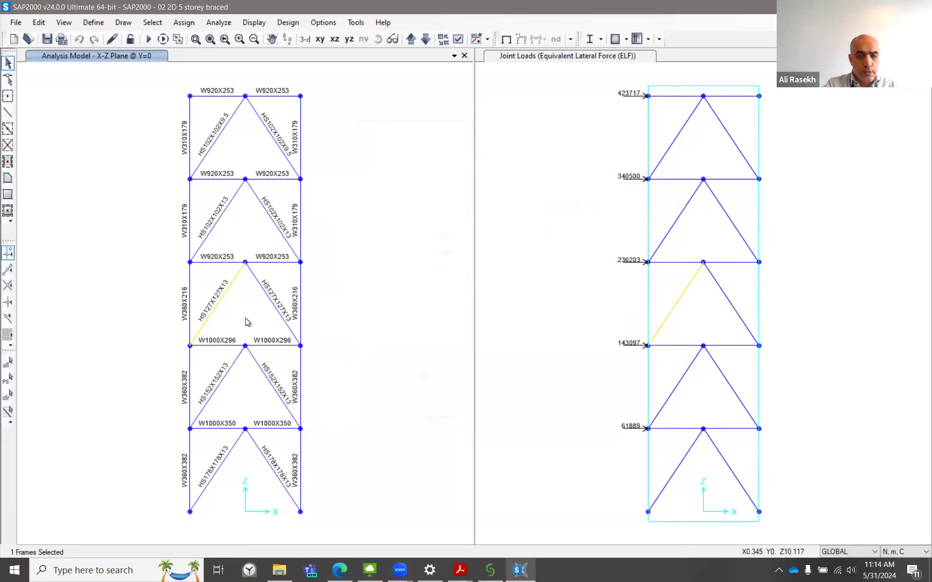
Step: Examine the HS127X127X13 tube section's definition and its calculated section properties
{"action": "left_click", "coordinate": [92, 24]}
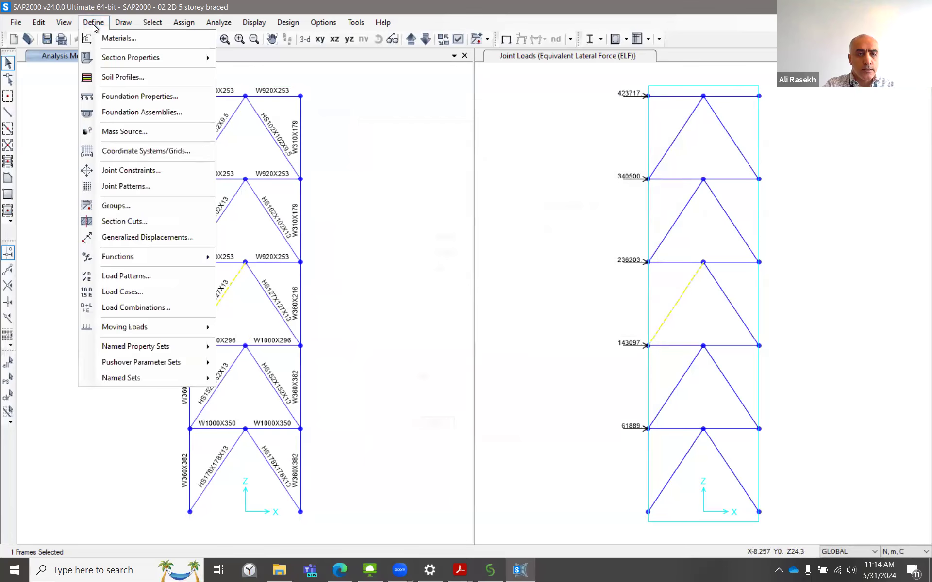
{"action": "mouse_move", "coordinate": [131, 59]}
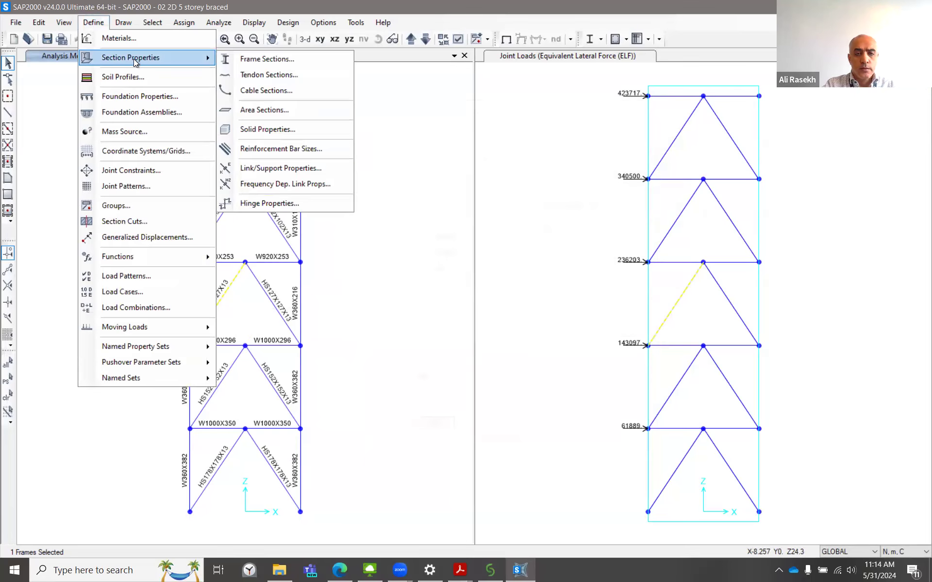
{"action": "left_click", "coordinate": [251, 61]}
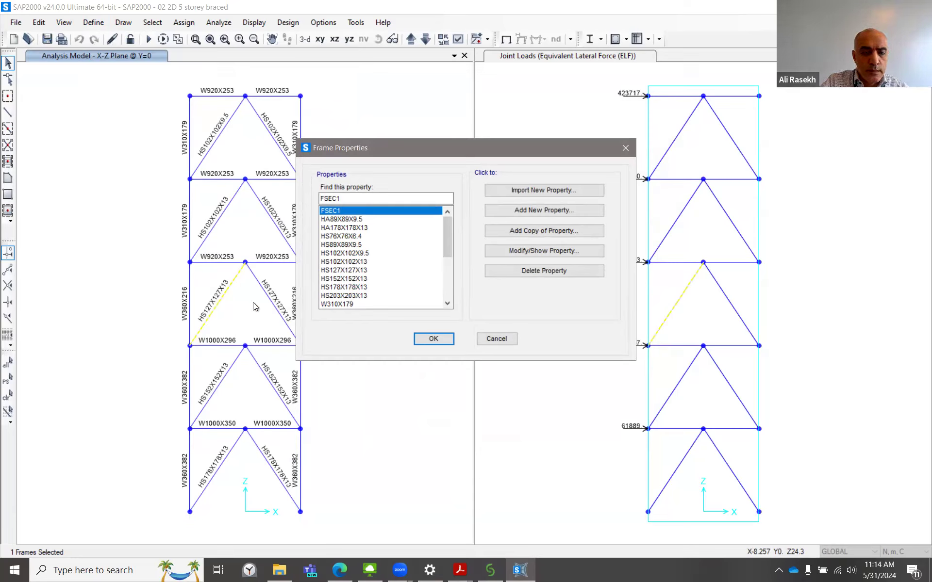
{"action": "left_click", "coordinate": [347, 271]}
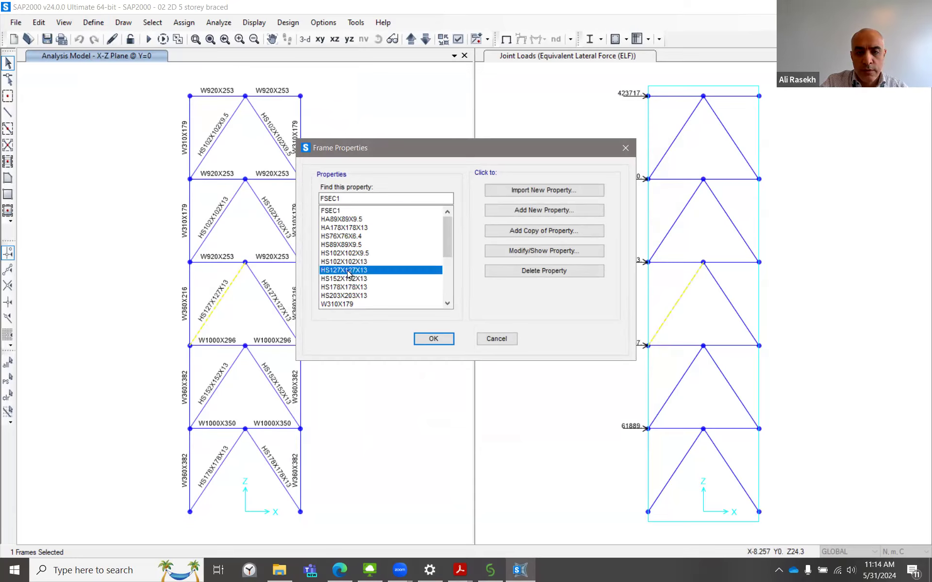
{"action": "left_click", "coordinate": [530, 252]}
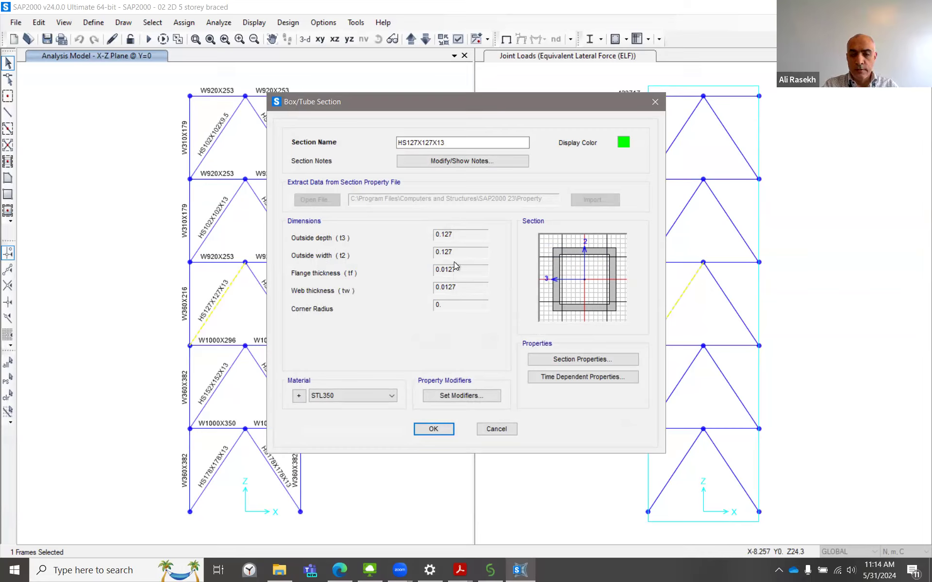
{"action": "left_click", "coordinate": [592, 362]}
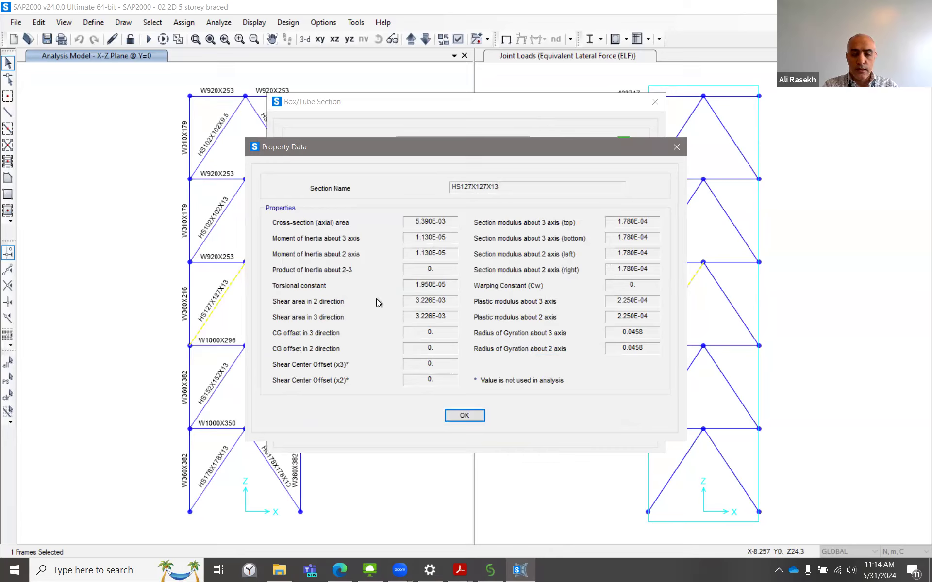
{"action": "left_click", "coordinate": [470, 415]}
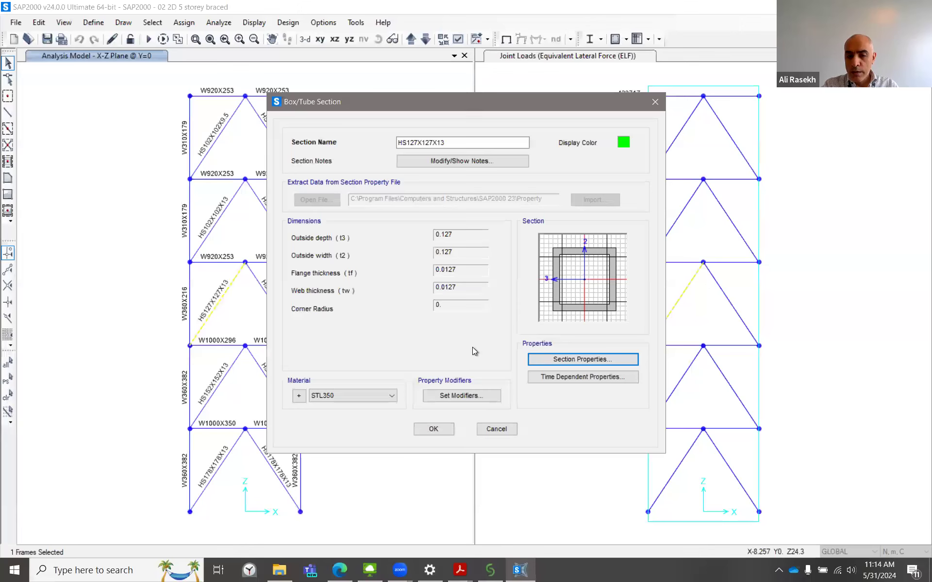
Step: Review the stiffness modifiers of the HS127X127X13 section and leave the frame section definitions without changes
{"action": "left_click", "coordinate": [470, 396]}
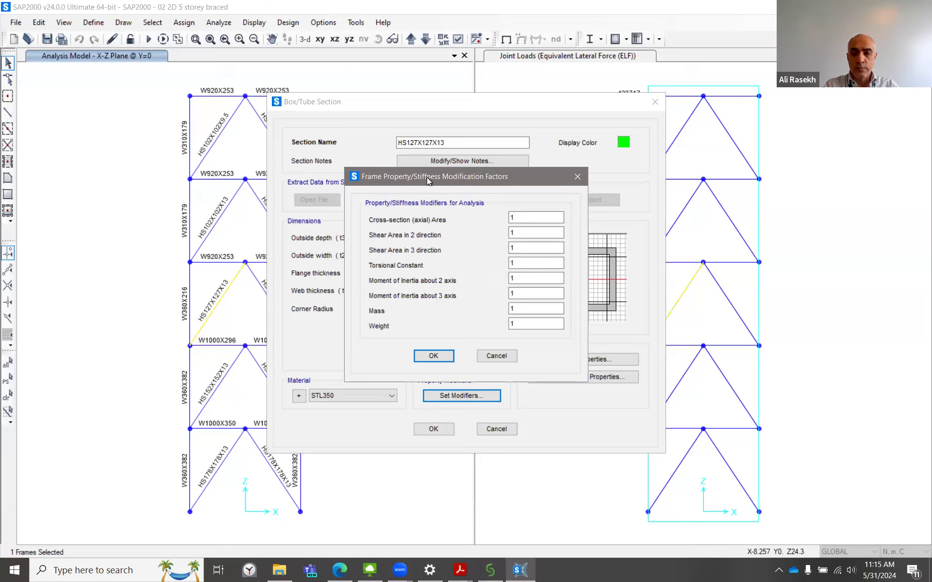
{"action": "left_click_drag", "start_coordinate": [427, 177], "coordinate": [424, 176]}
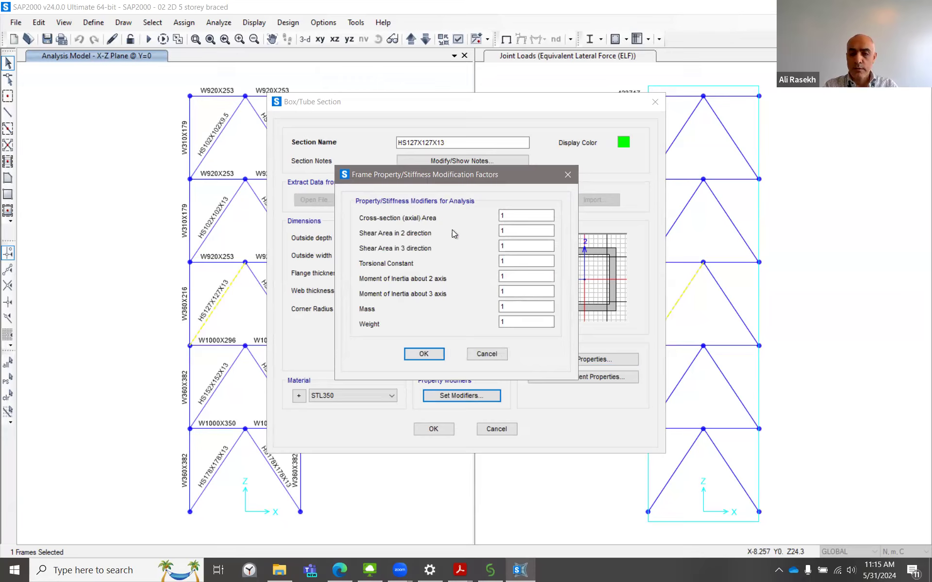
{"action": "left_click", "coordinate": [491, 355]}
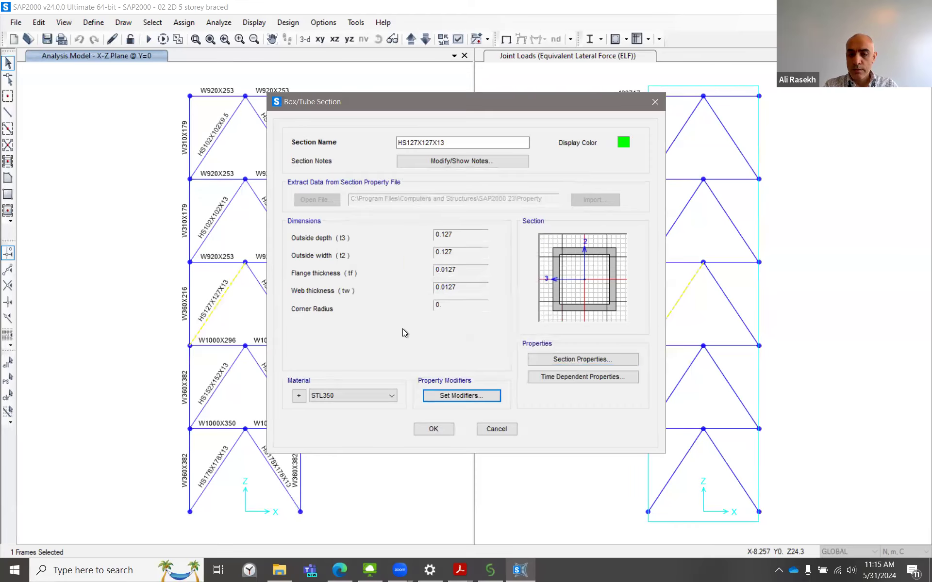
{"action": "left_click", "coordinate": [509, 429]}
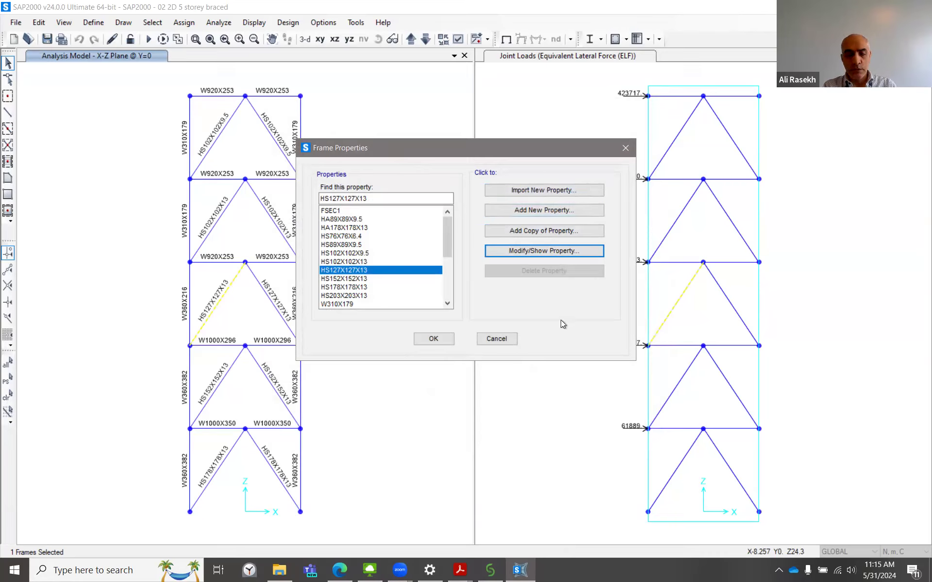
{"action": "left_click", "coordinate": [497, 338]}
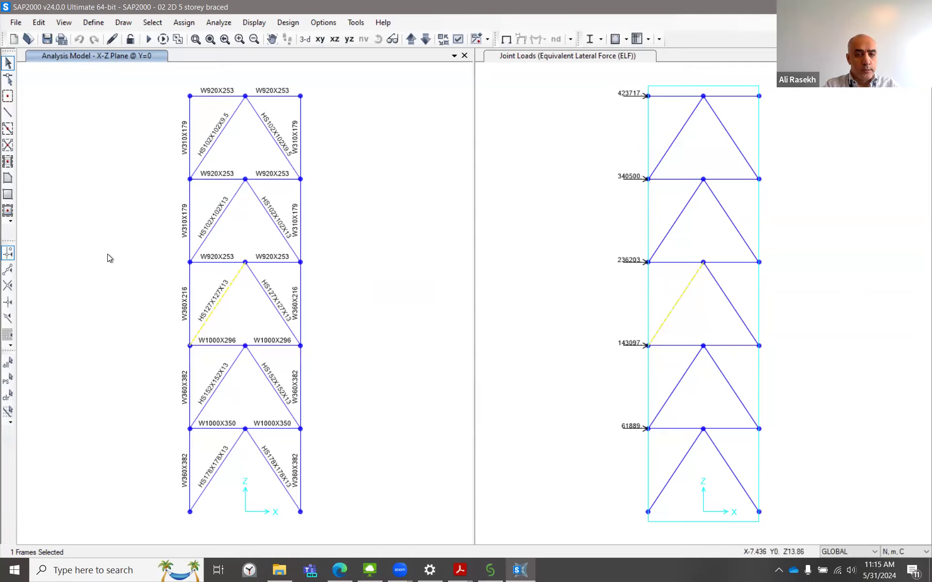
Step: Review the assignments and joint loads of the left joint at the third-floor level, leaving its information unchanged
{"action": "right_click", "coordinate": [189, 262]}
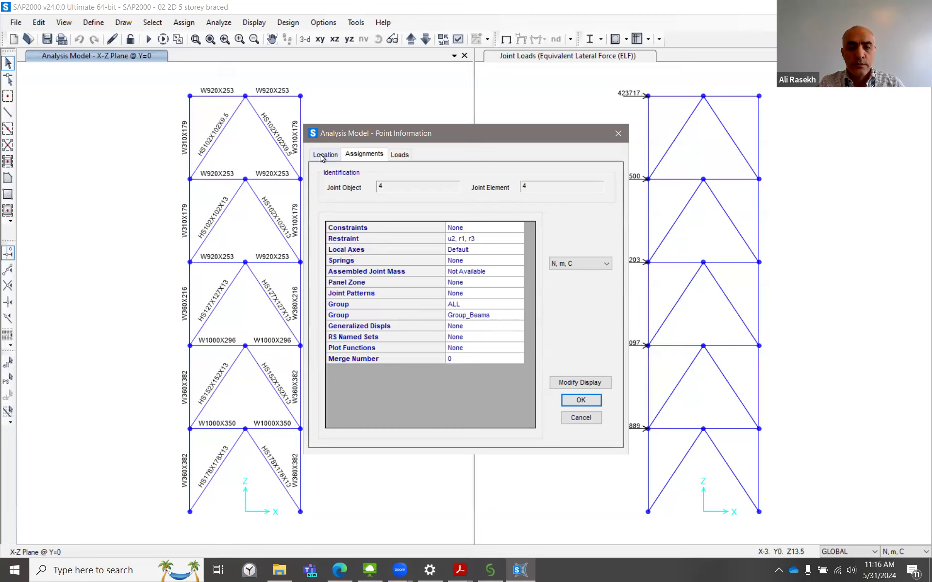
{"action": "left_click", "coordinate": [406, 155]}
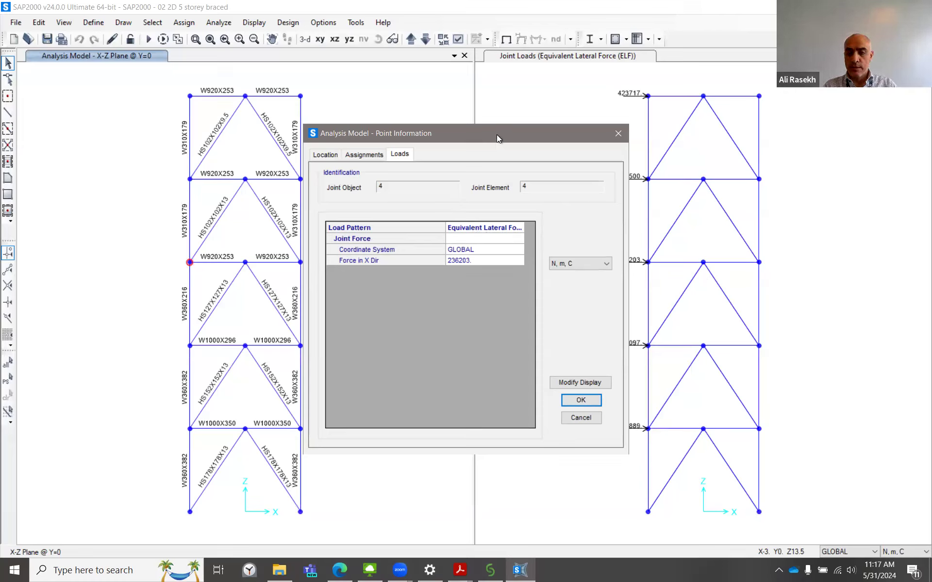
{"action": "left_click_drag", "start_coordinate": [497, 136], "coordinate": [489, 118]}
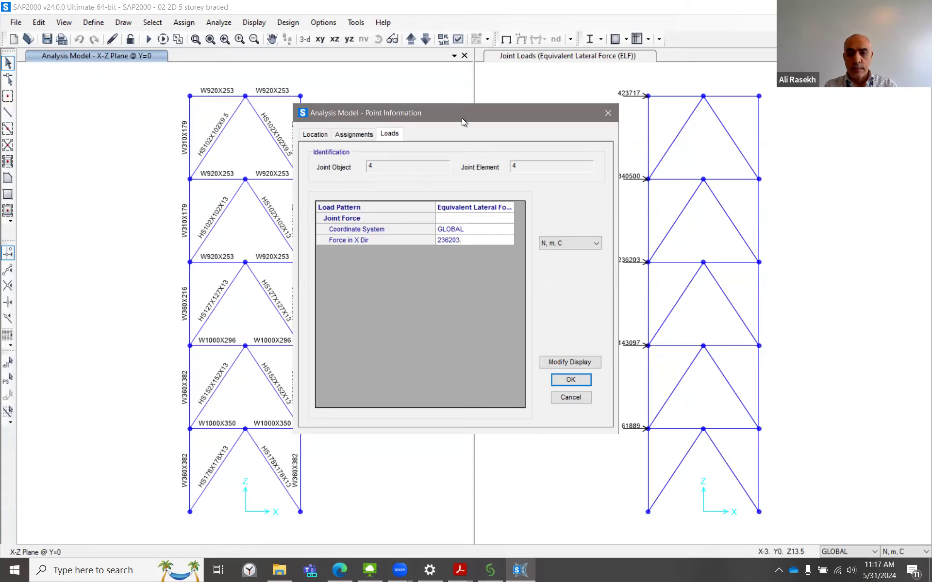
{"action": "left_click_drag", "start_coordinate": [461, 118], "coordinate": [394, 121]}
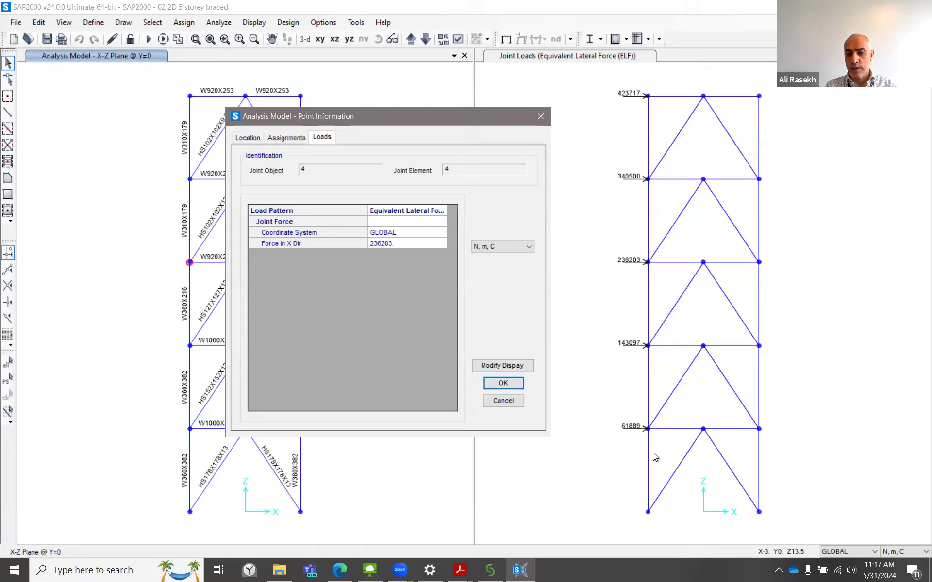
{"action": "left_click", "coordinate": [503, 400]}
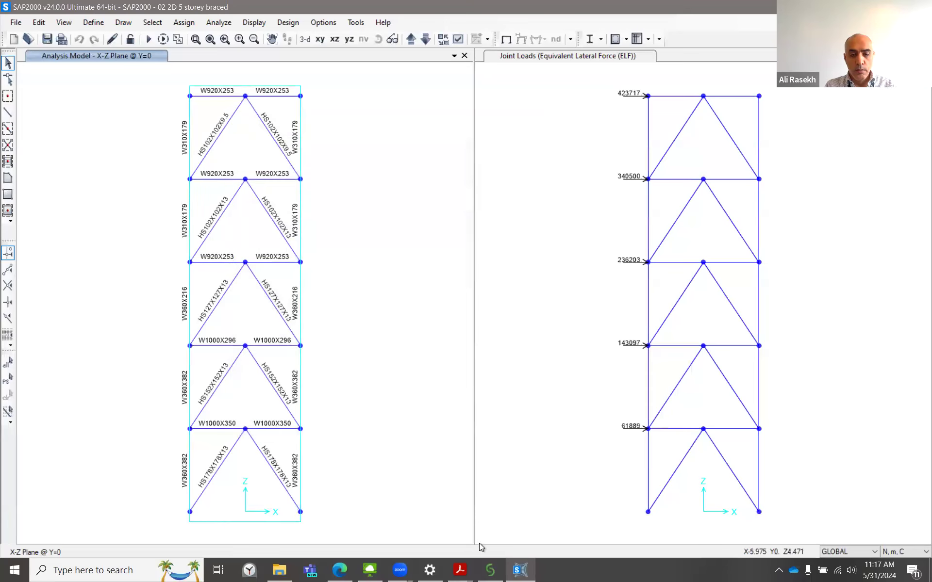
Step: Switch to the CIVE 459 Earthquake Engineering slides in Acrobat to view the 2D Model of 5-Storey Building page
{"action": "mouse_move", "coordinate": [459, 570]}
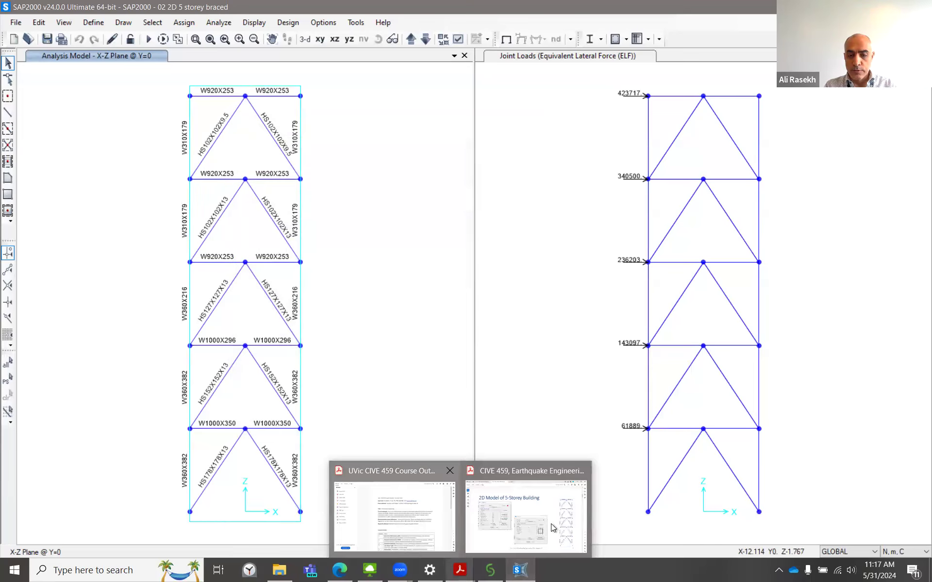
{"action": "left_click", "coordinate": [540, 499]}
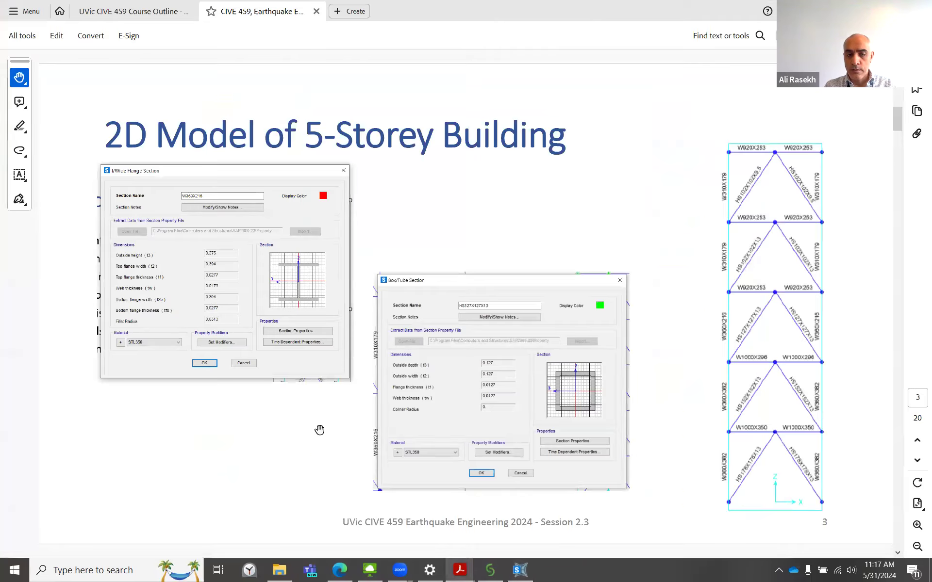
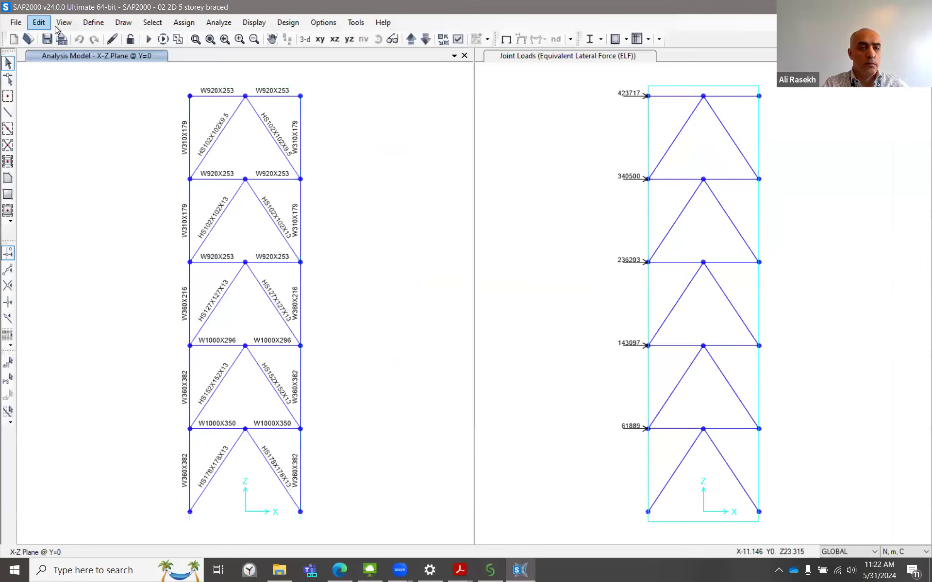
Step: Review the Self Weight and Equivalent Lateral Force (ELF) load patterns and leave the definitions without changes
{"action": "left_click", "coordinate": [89, 26]}
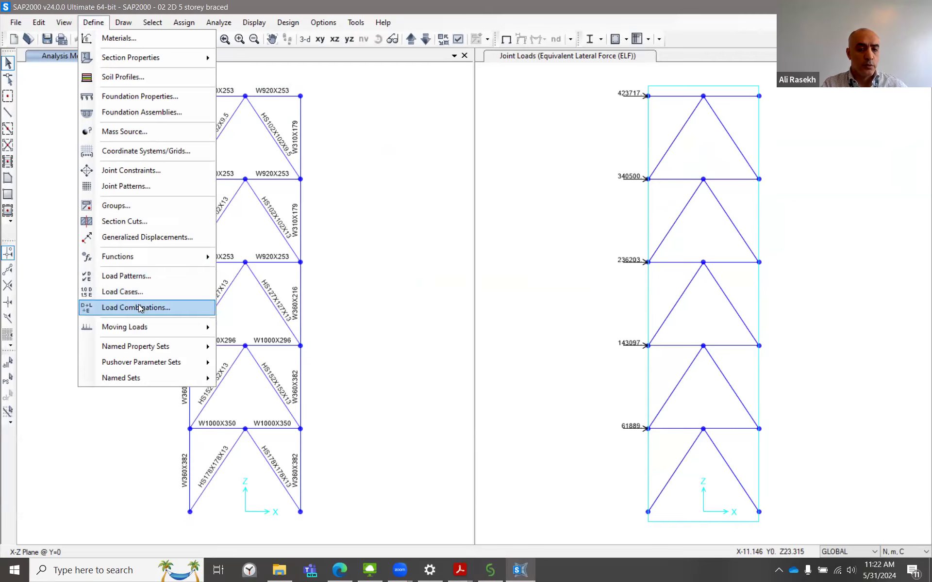
{"action": "left_click", "coordinate": [149, 277]}
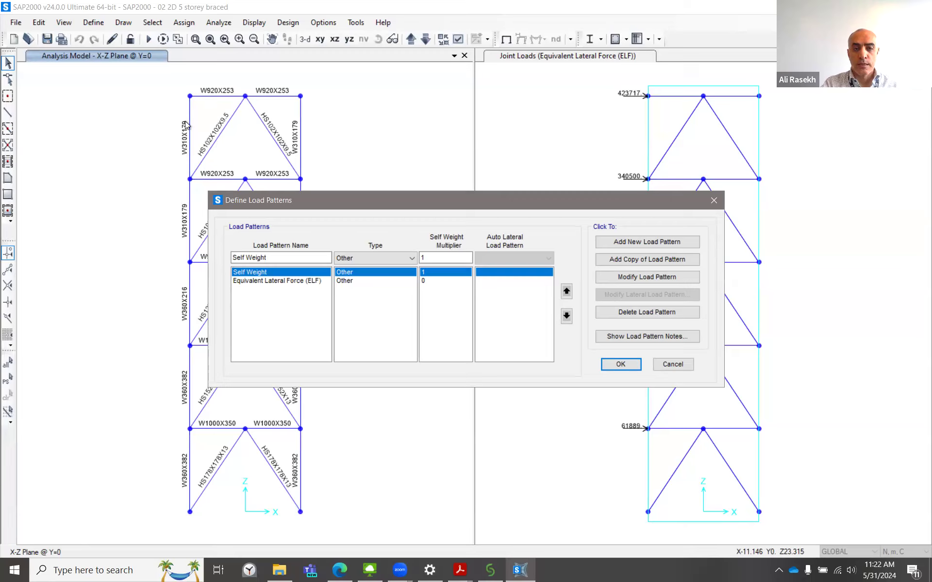
{"action": "left_click", "coordinate": [282, 281]}
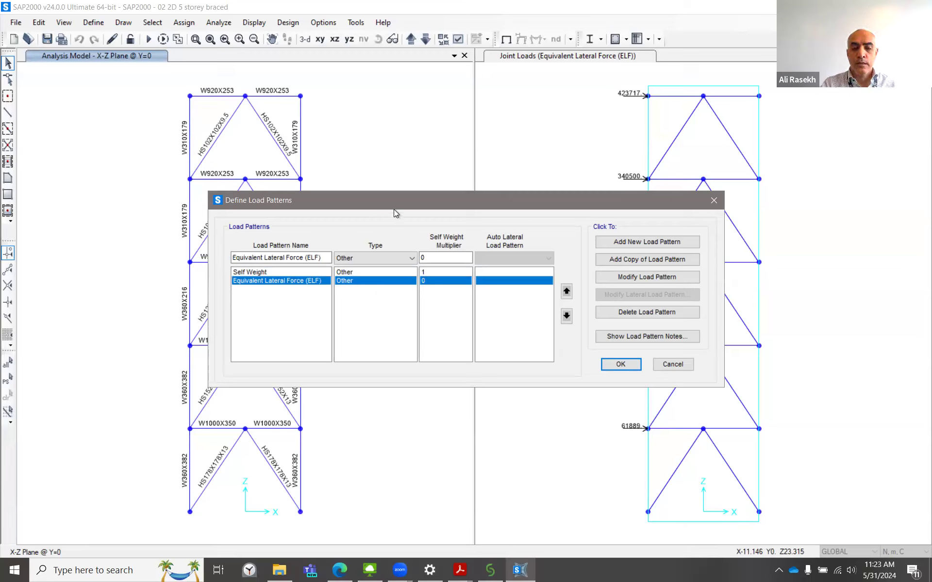
{"action": "left_click_drag", "start_coordinate": [455, 202], "coordinate": [280, 210]}
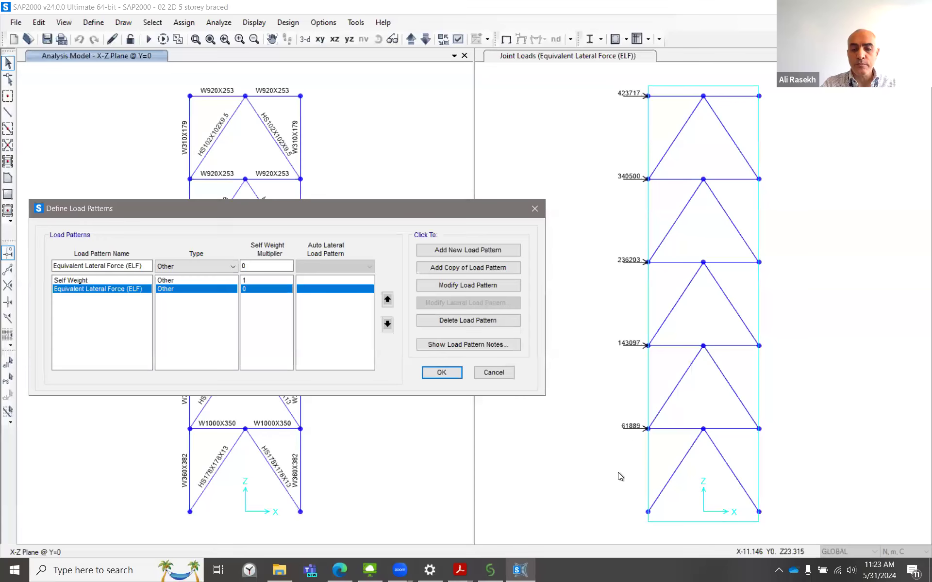
{"action": "left_click", "coordinate": [500, 372]}
Step: Open the MODAL case's data from the load case definitions and place it clear of the case list
{"action": "left_click", "coordinate": [99, 24]}
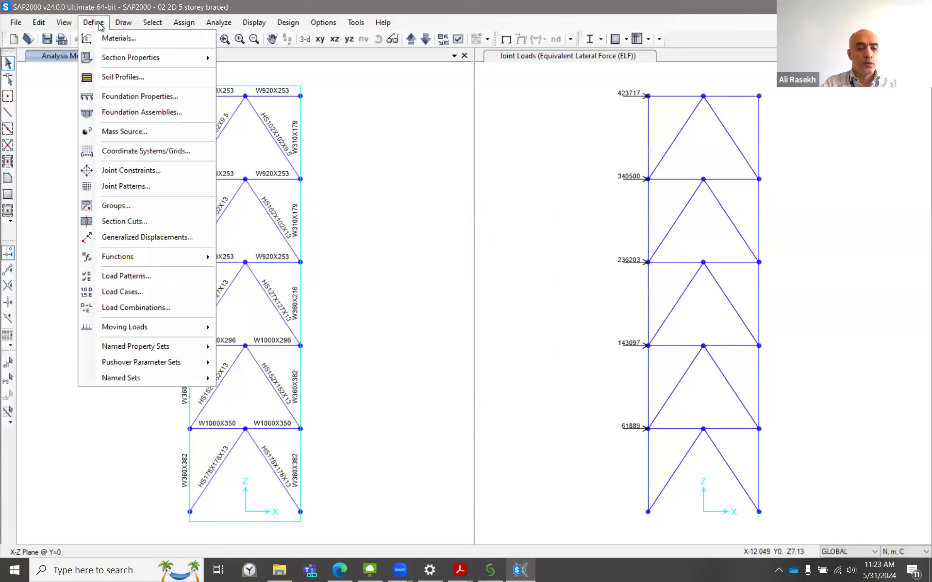
{"action": "left_click", "coordinate": [144, 292]}
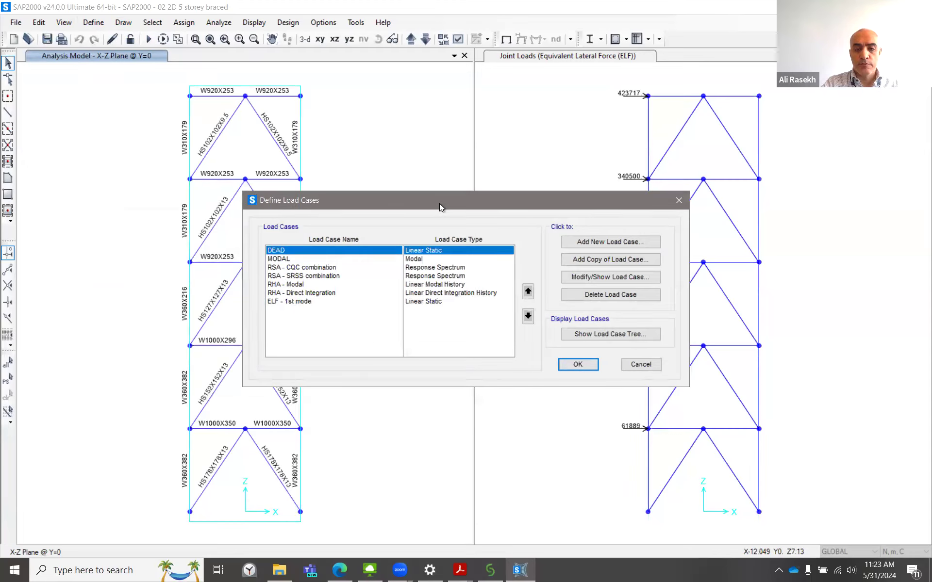
{"action": "left_click_drag", "start_coordinate": [439, 203], "coordinate": [297, 194]}
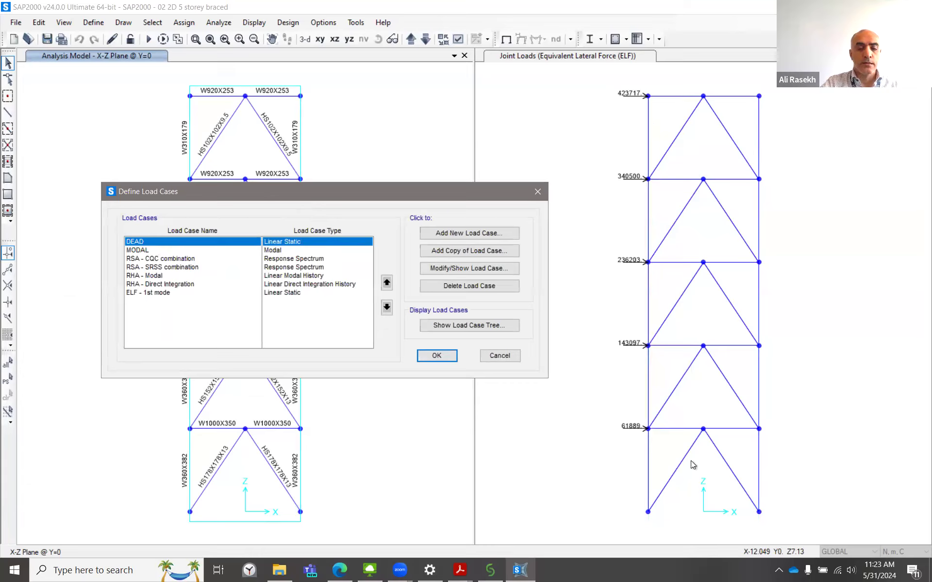
{"action": "left_click", "coordinate": [152, 251]}
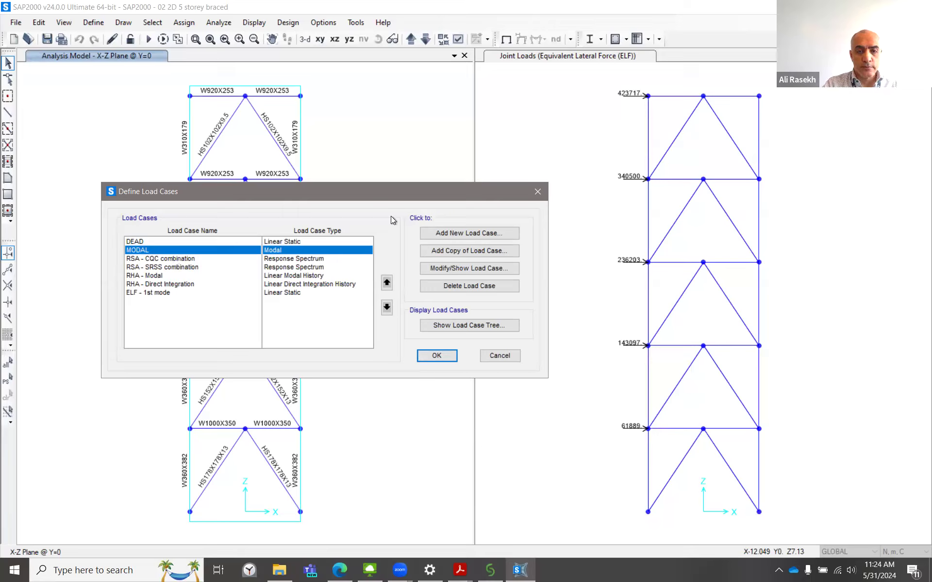
{"action": "left_click", "coordinate": [478, 268]}
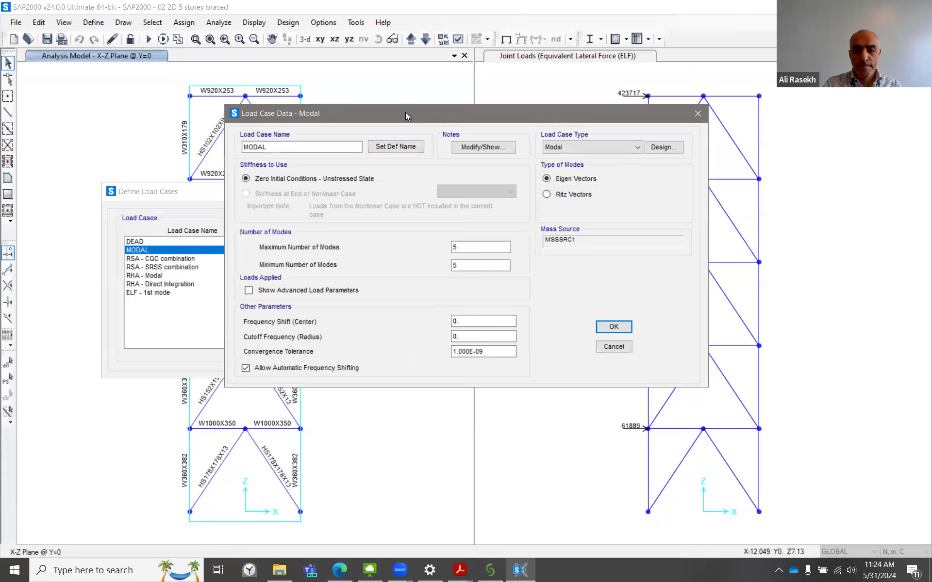
{"action": "left_click_drag", "start_coordinate": [405, 112], "coordinate": [567, 106]}
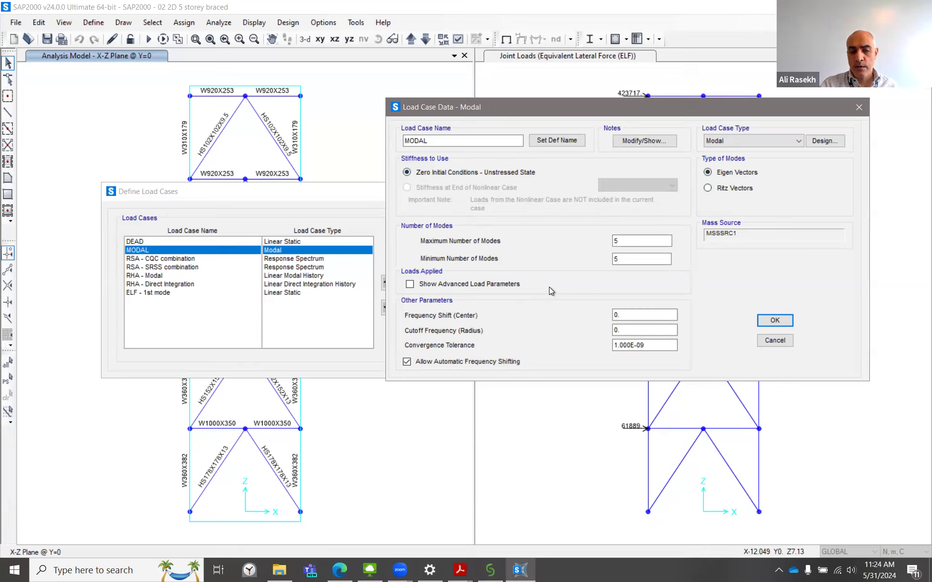
Step: Examine the MODAL case's maximum number of modes and convergence tolerance, and leave the load case definitions without changes
{"action": "double_click", "coordinate": [626, 241]}
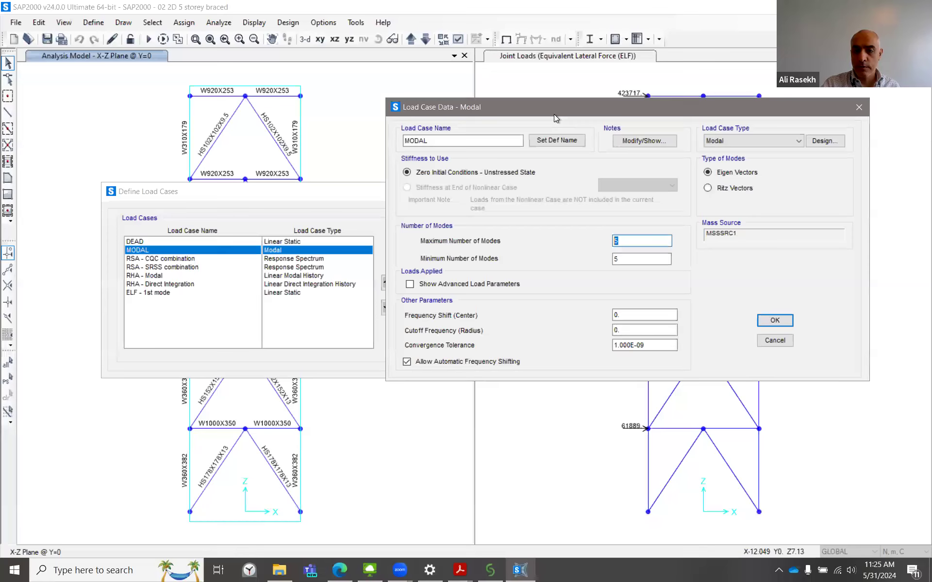
{"action": "left_click_drag", "start_coordinate": [557, 112], "coordinate": [271, 131]}
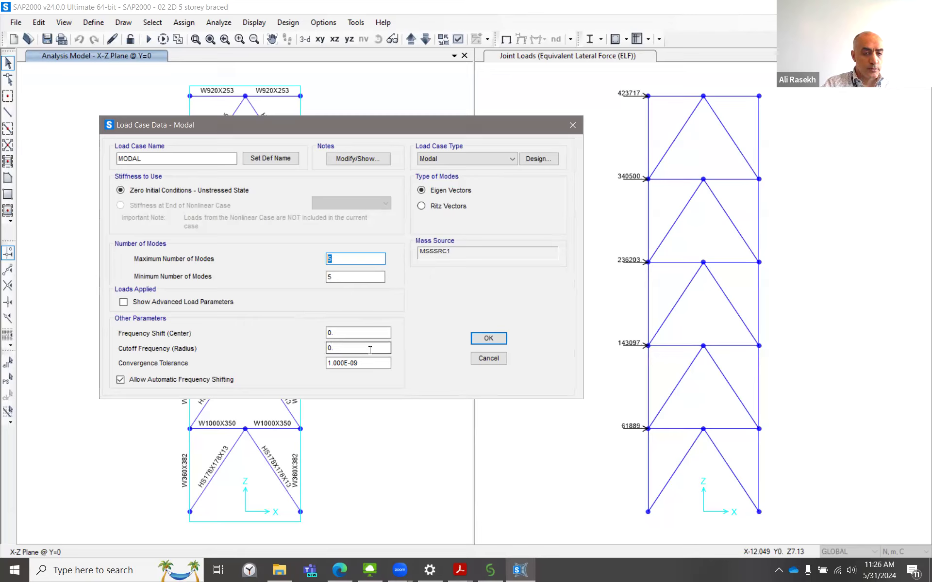
{"action": "left_click", "coordinate": [370, 367]}
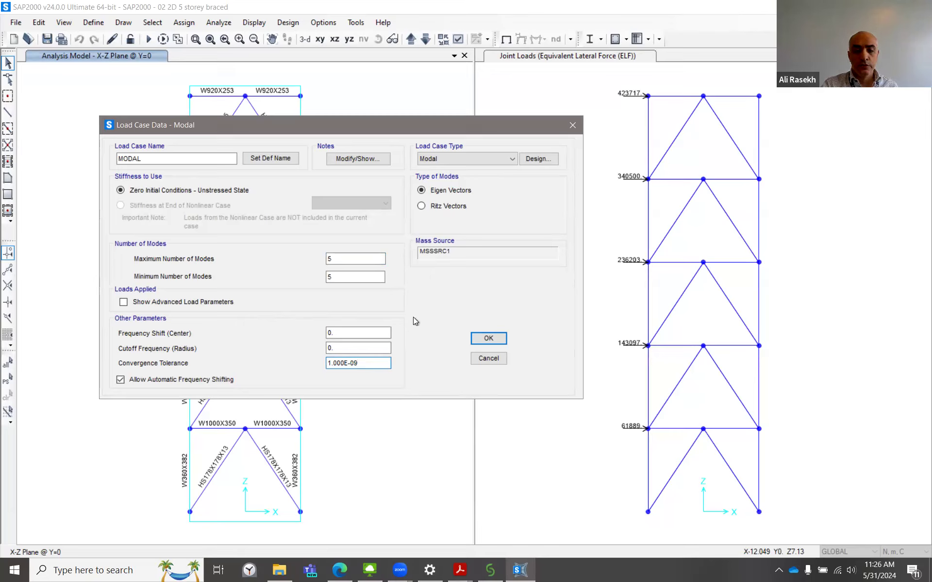
{"action": "left_click", "coordinate": [489, 339]}
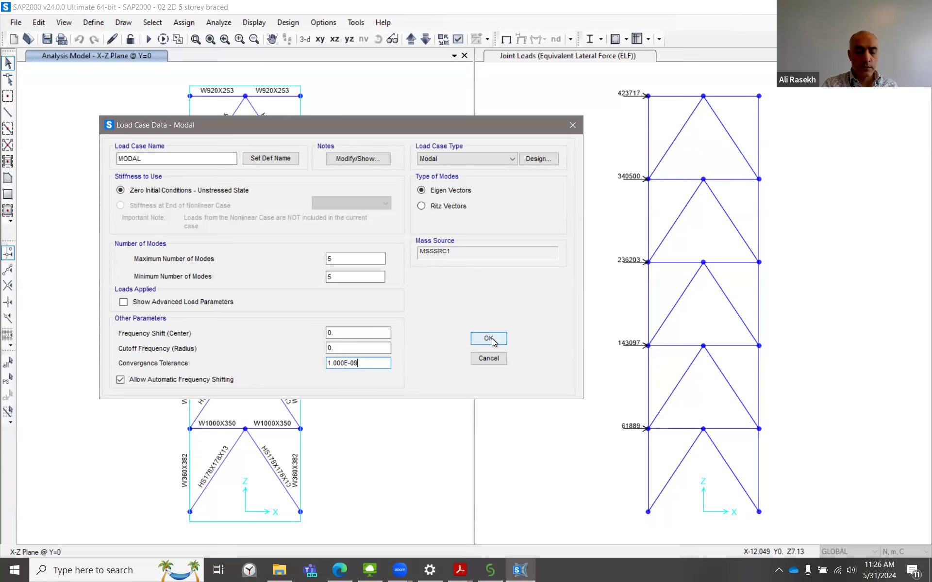
{"action": "left_click", "coordinate": [489, 339]}
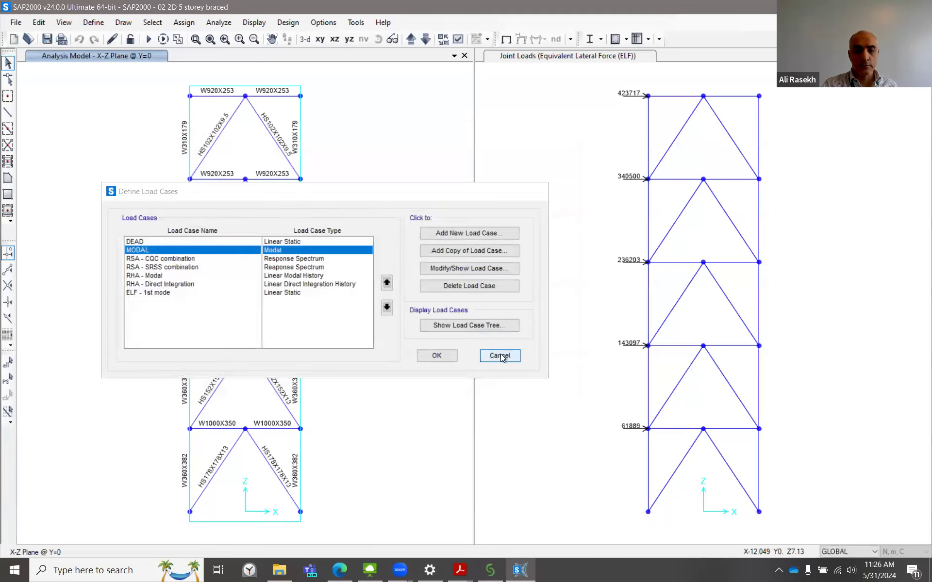
{"action": "left_click", "coordinate": [503, 357]}
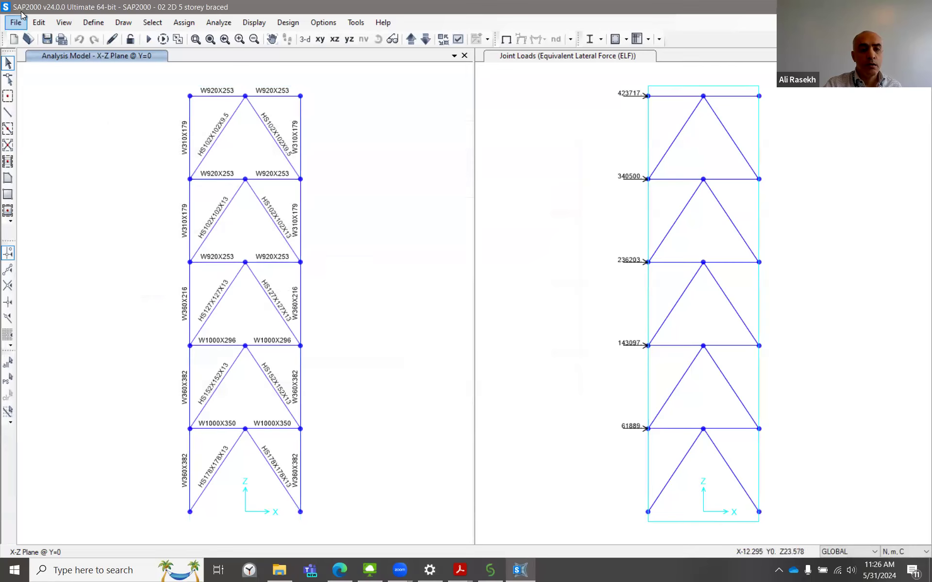
Step: Run the analysis for all load cases and dismiss the analysis messages
{"action": "left_click", "coordinate": [148, 39]}
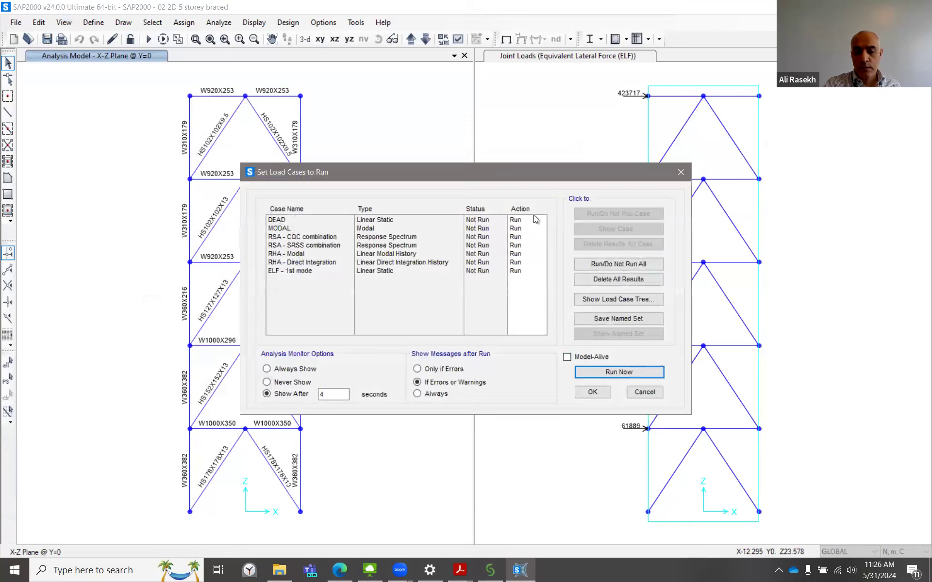
{"action": "left_click", "coordinate": [622, 372]}
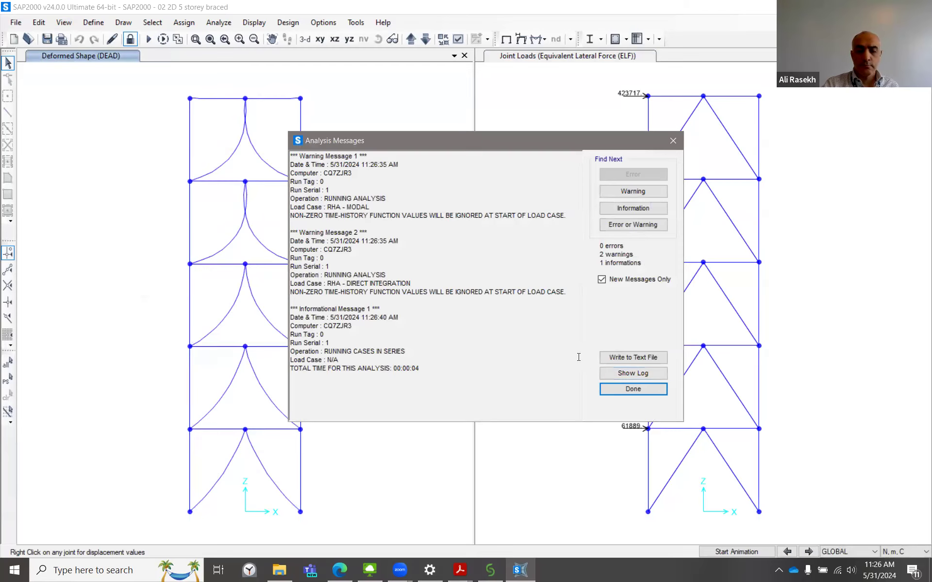
{"action": "left_click", "coordinate": [629, 390]}
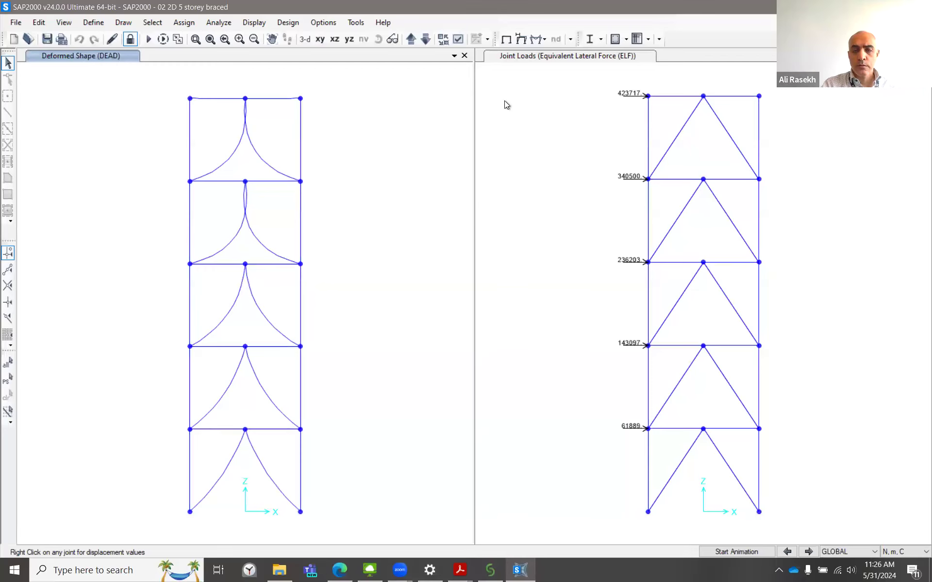
Step: Display the deformed shape of the MODAL case for mode 1, keeping the display settings open beside the model
{"action": "left_click", "coordinate": [520, 39]}
{"action": "left_click", "coordinate": [375, 171]}
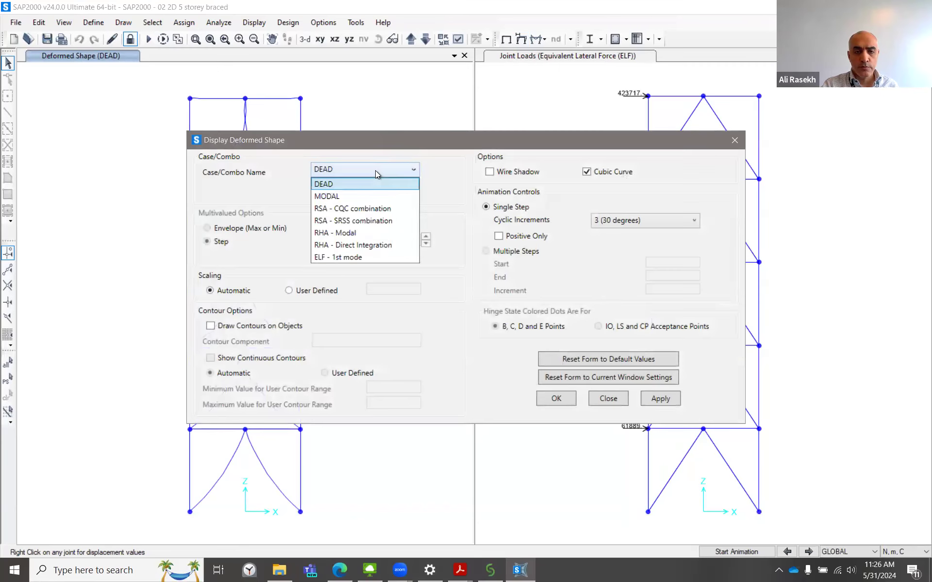
{"action": "left_click", "coordinate": [360, 194]}
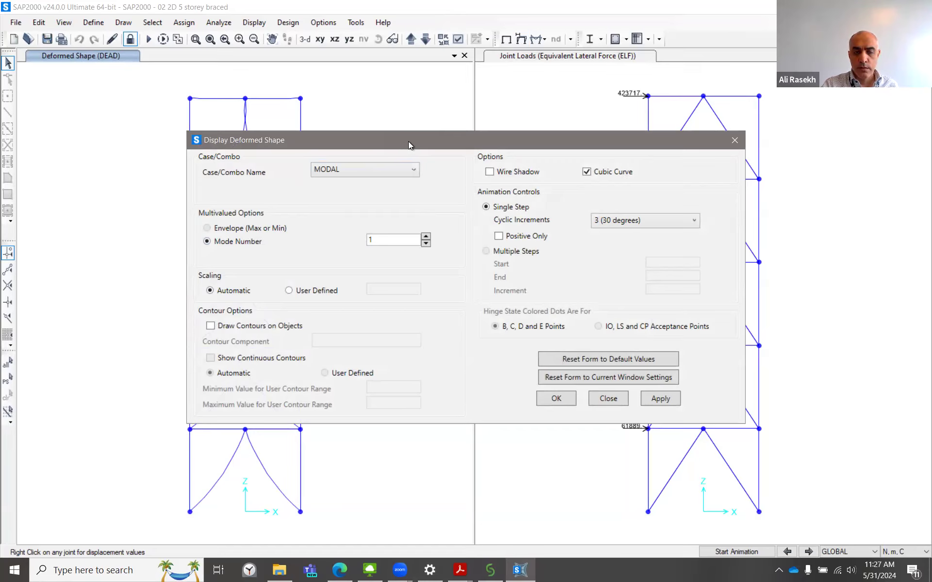
{"action": "left_click_drag", "start_coordinate": [408, 141], "coordinate": [572, 103]}
{"action": "left_click", "coordinate": [823, 363]}
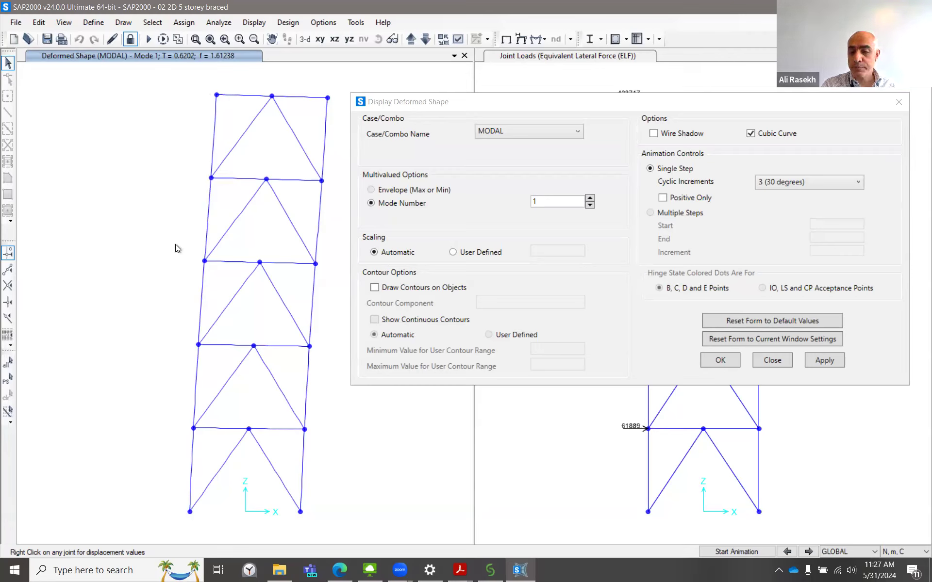
Step: Animate the deformed shapes of modes 1, 2 and 3 of the MODAL case in turn
{"action": "left_click", "coordinate": [736, 551]}
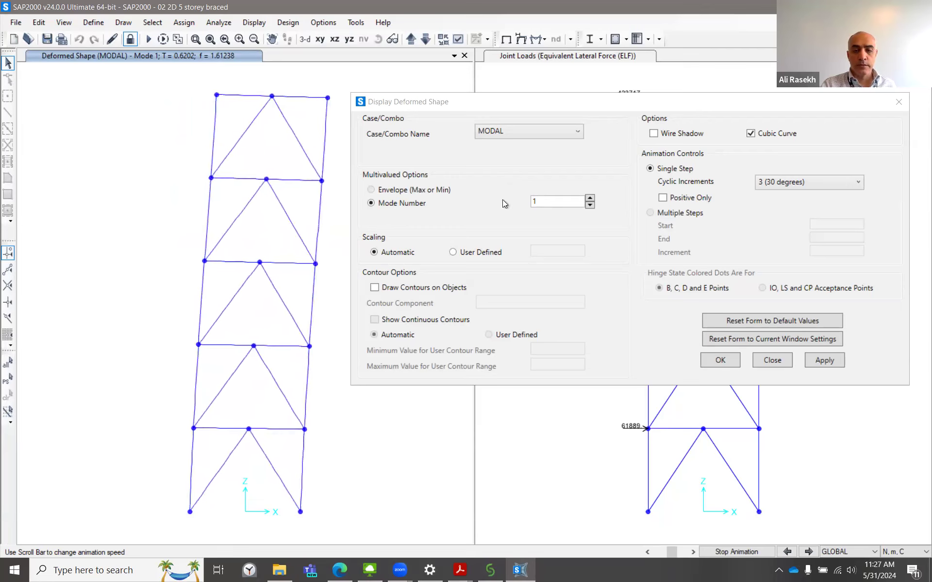
{"action": "left_click", "coordinate": [808, 552]}
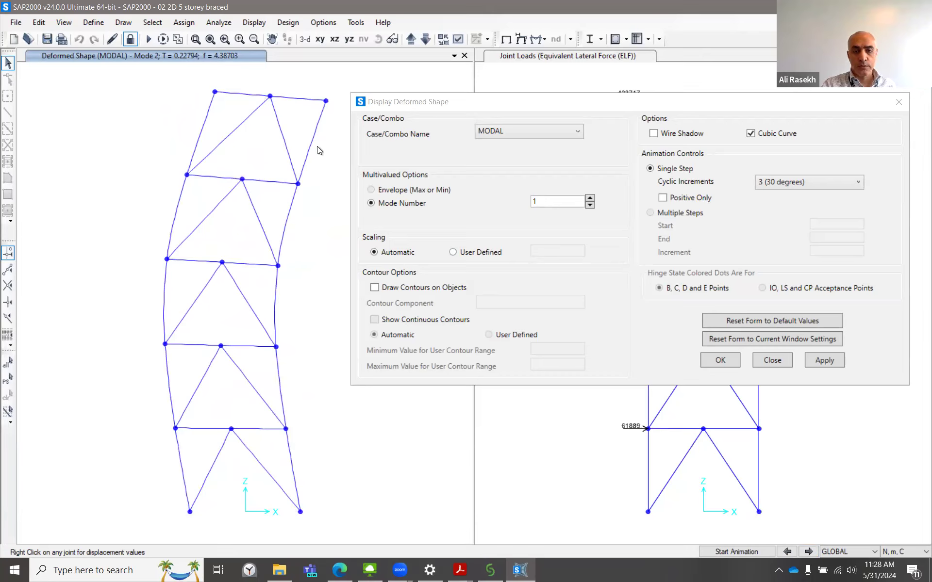
{"action": "left_click", "coordinate": [732, 552]}
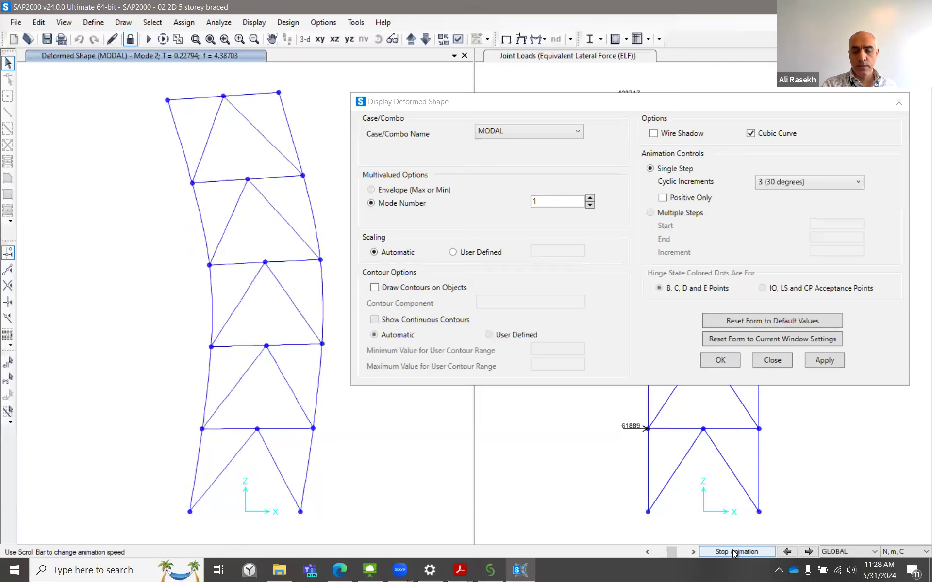
{"action": "left_click", "coordinate": [807, 551]}
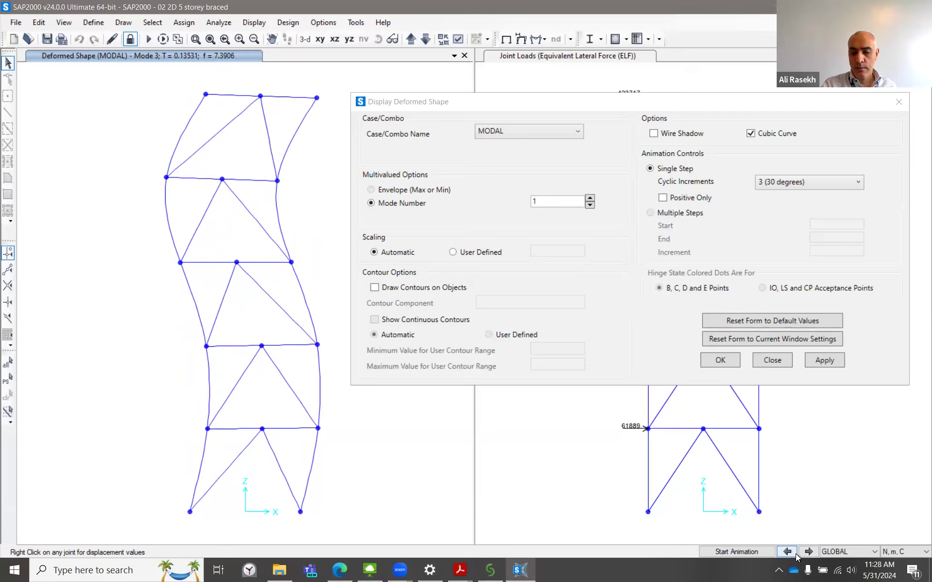
{"action": "left_click", "coordinate": [731, 552]}
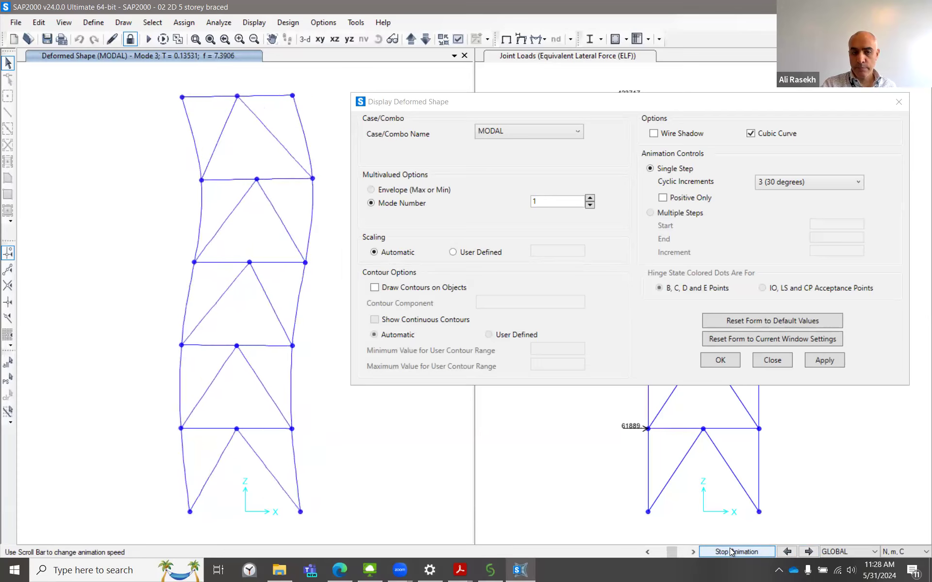
Step: Display the deformed shapes of modes 4 and 5 of the MODAL case in turn
{"action": "left_click", "coordinate": [808, 551]}
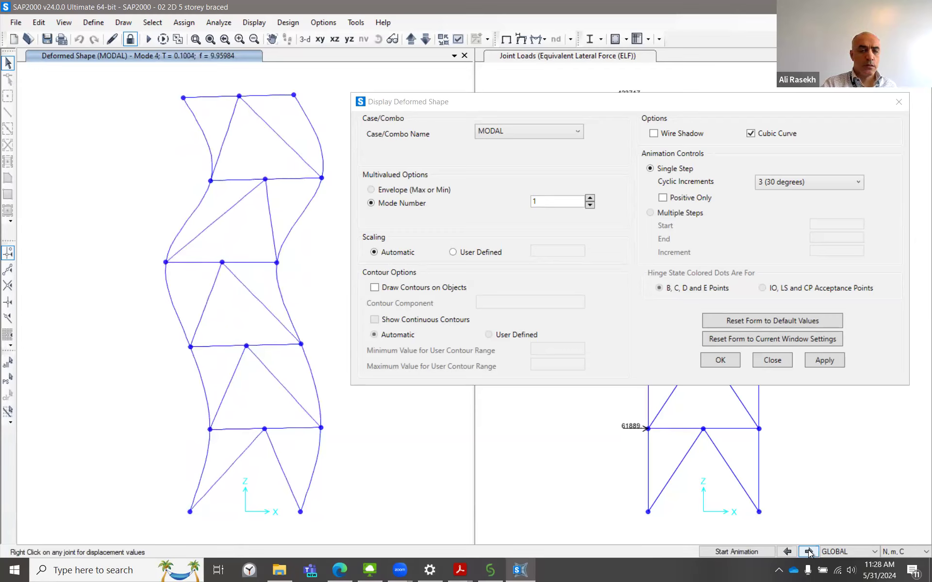
{"action": "left_click", "coordinate": [808, 552]}
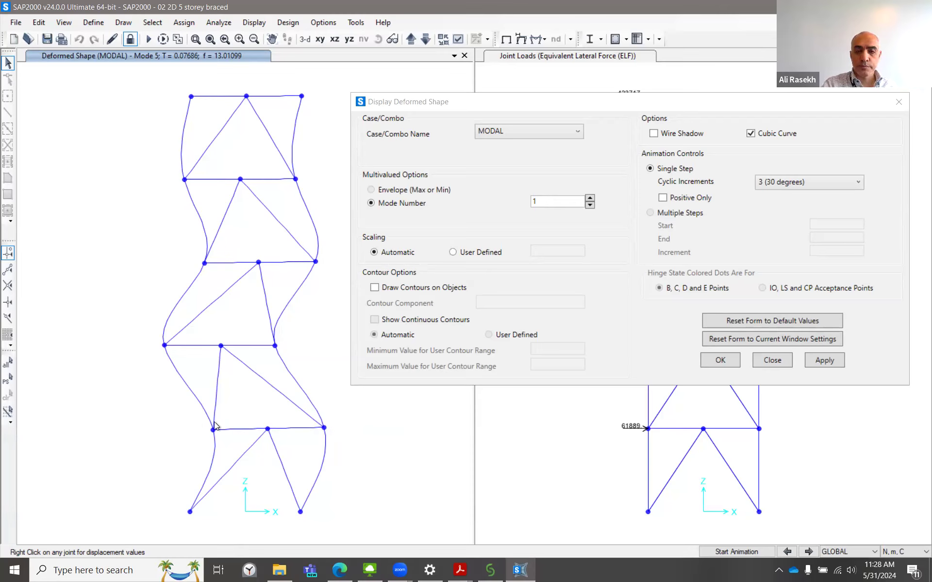
Step: Inspect the assignments of the first-storey outer column joint and brace apex joint in the joint loads view, keeping the deformed shape settings open
{"action": "left_click", "coordinate": [569, 100]}
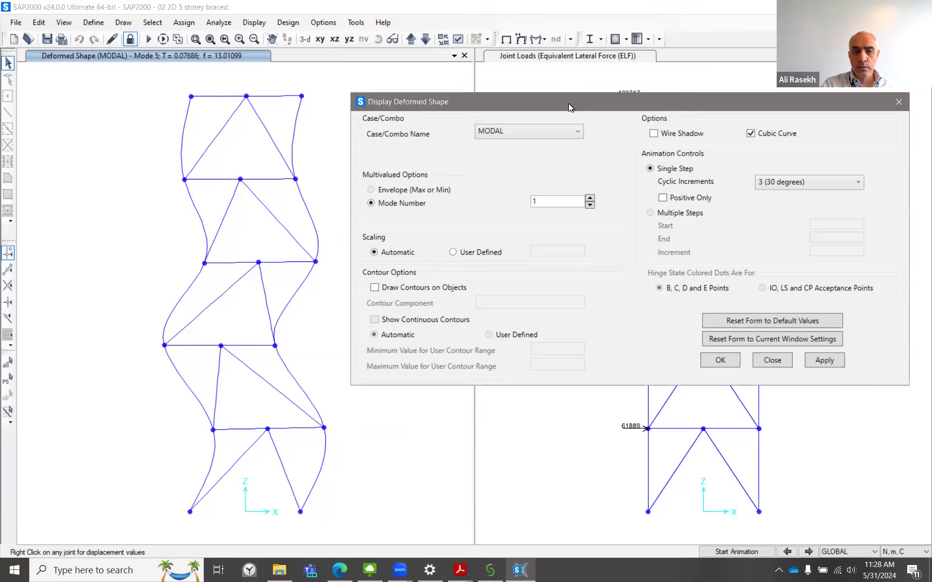
{"action": "left_click_drag", "start_coordinate": [568, 103], "coordinate": [256, 117]}
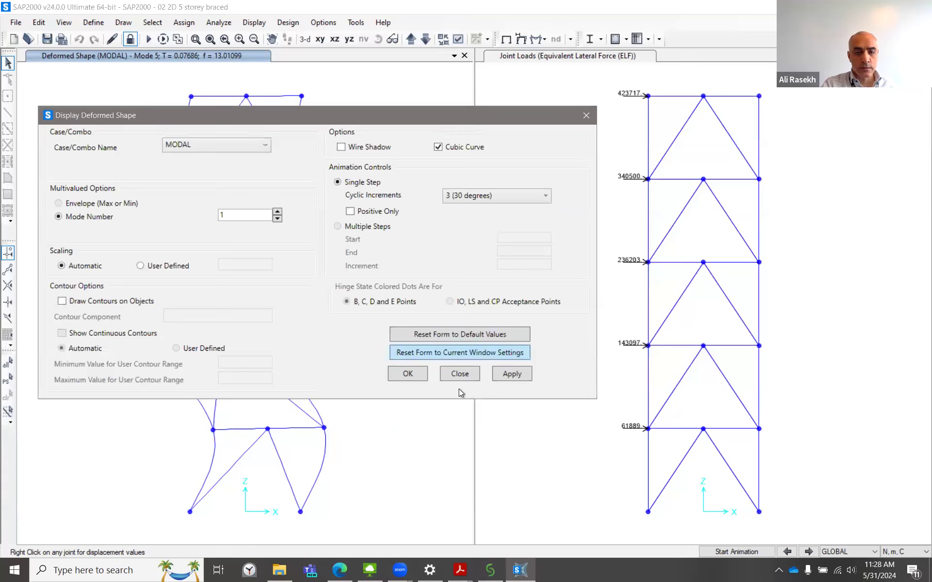
{"action": "right_click", "coordinate": [760, 428]}
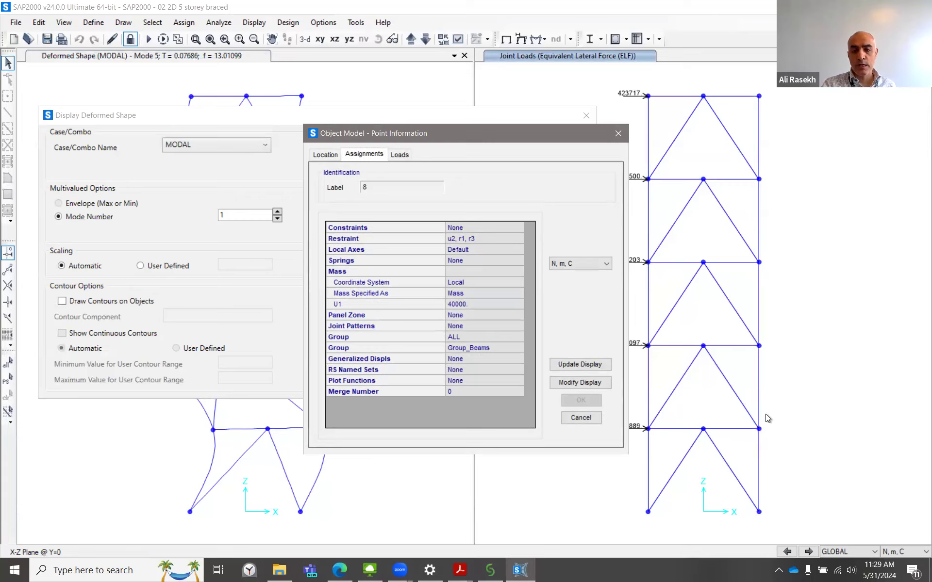
{"action": "left_click", "coordinate": [619, 136]}
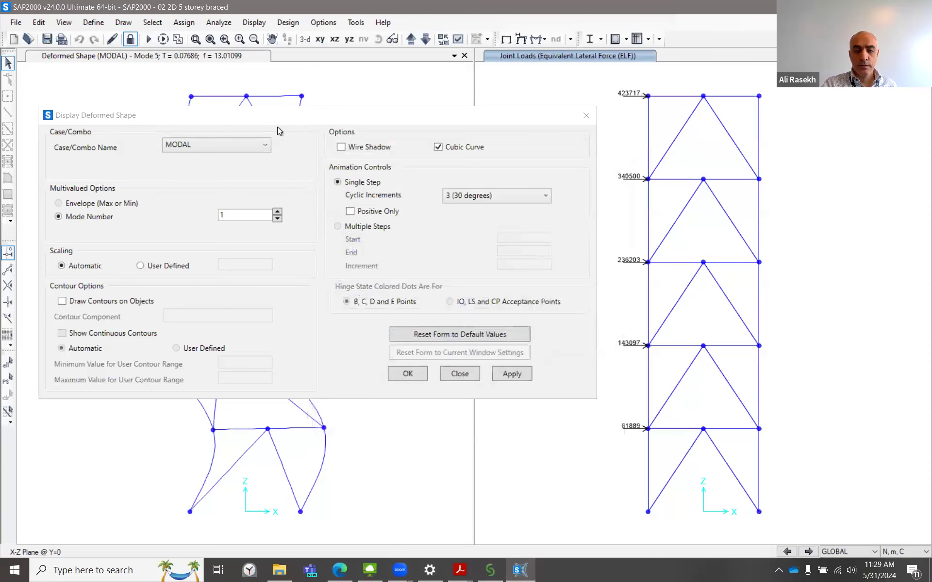
{"action": "right_click", "coordinate": [703, 429]}
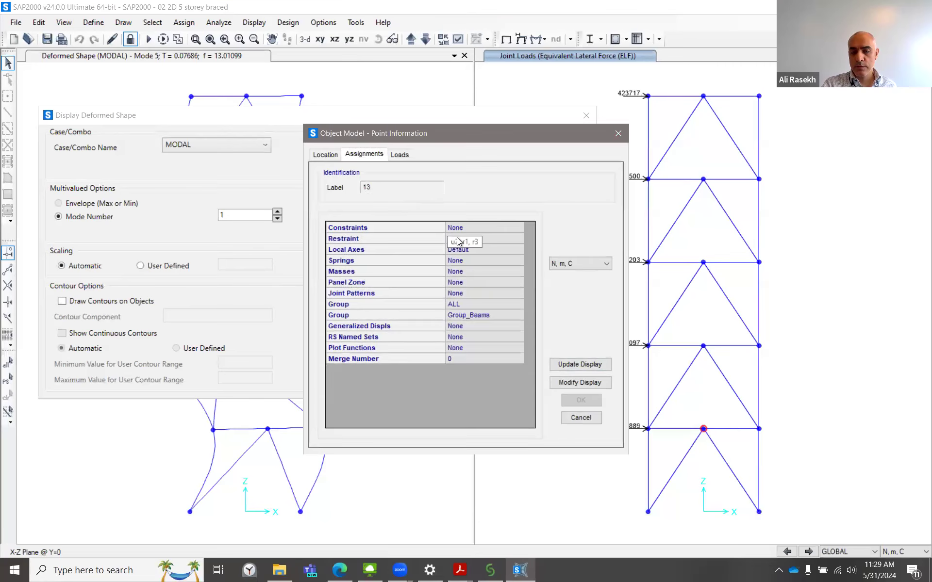
{"action": "left_click", "coordinate": [618, 135]}
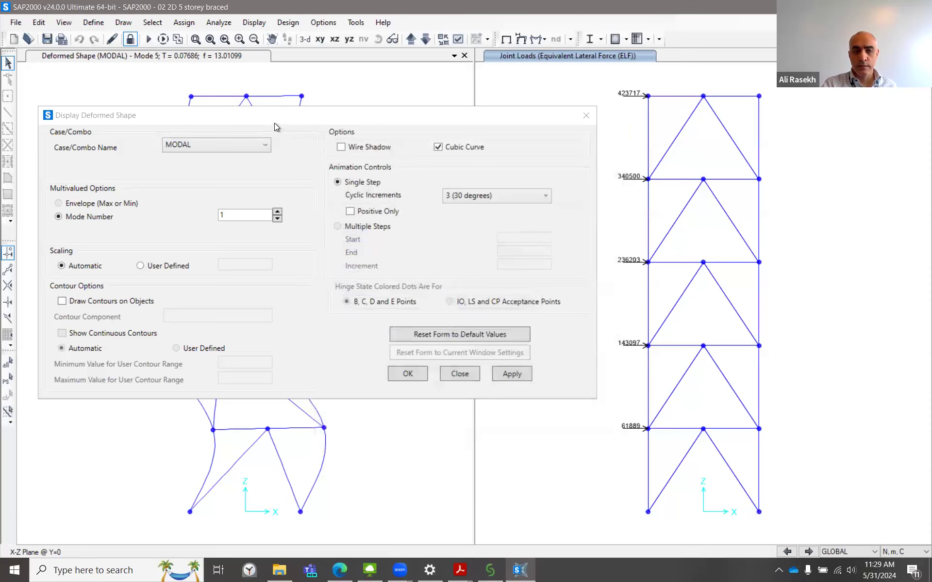
{"action": "left_click_drag", "start_coordinate": [275, 124], "coordinate": [560, 119]}
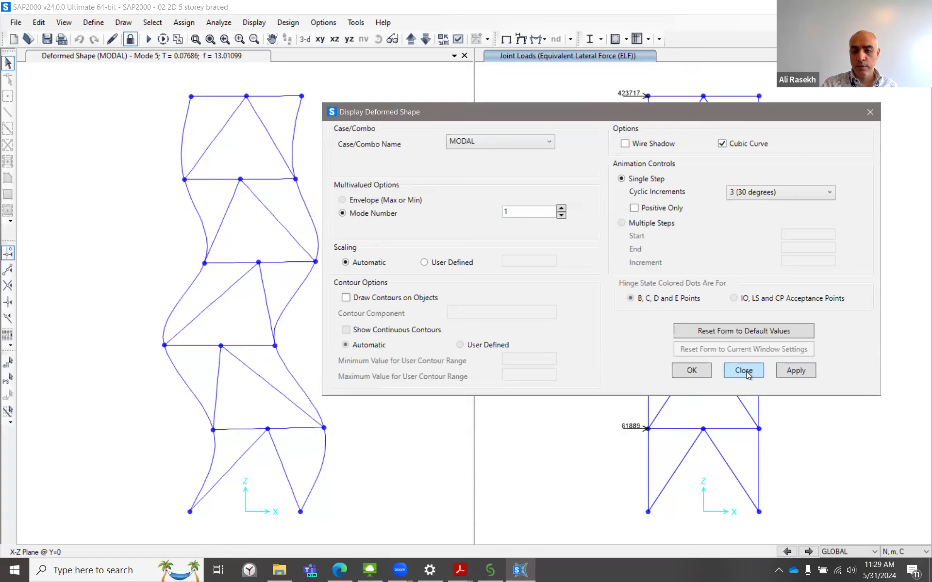
Step: Display the MODAL case's mode 1 deformed shape in both model views, with the display settings kept clear of the mode 5 view's frame
{"action": "left_click", "coordinate": [797, 371]}
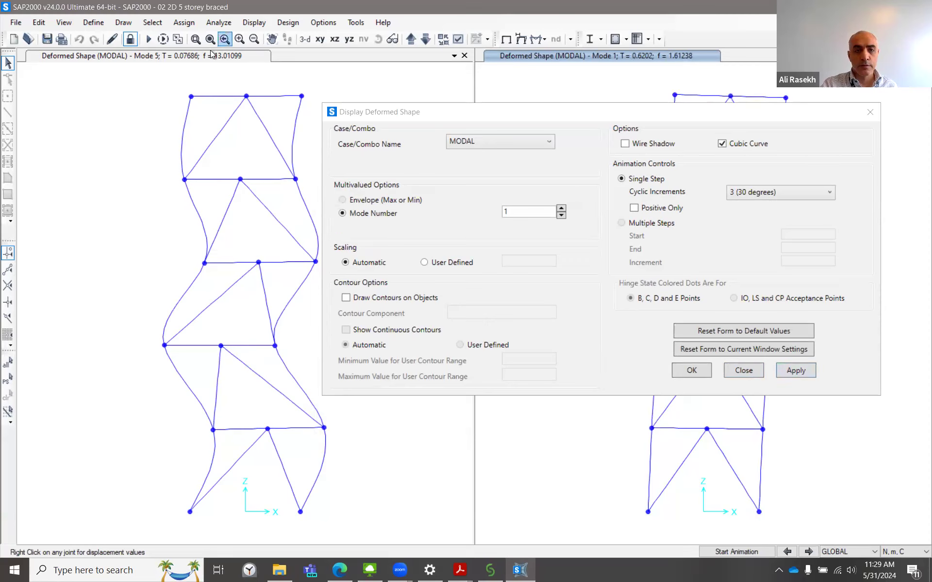
{"action": "left_click", "coordinate": [185, 57]}
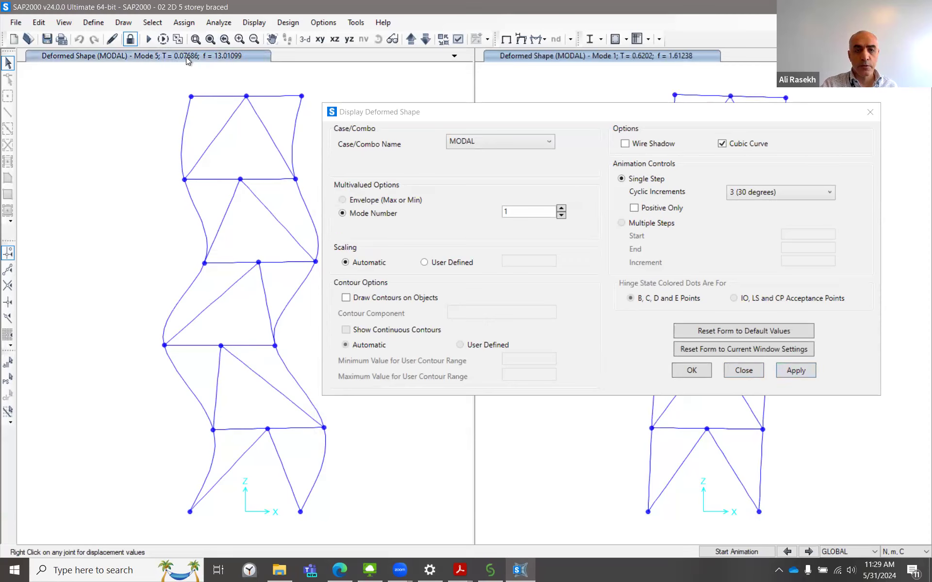
{"action": "left_click", "coordinate": [795, 371]}
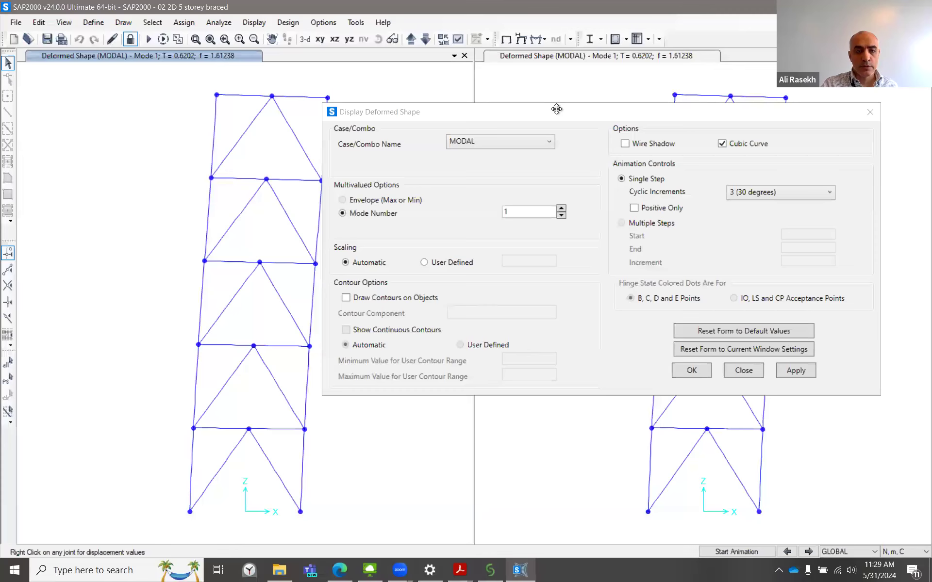
{"action": "left_click_drag", "start_coordinate": [556, 109], "coordinate": [565, 121]}
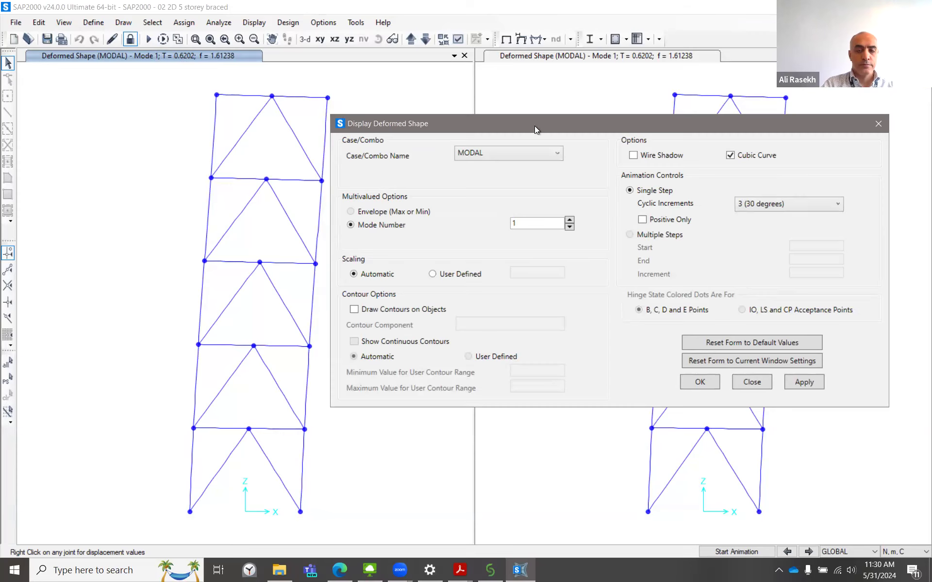
{"action": "left_click_drag", "start_coordinate": [534, 129], "coordinate": [552, 153]}
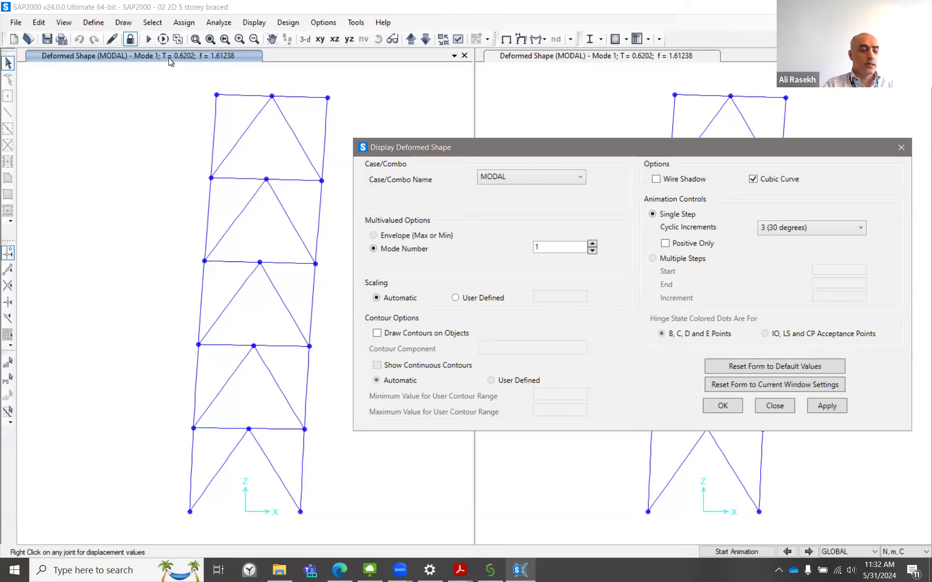
Step: Advance the active deformed shape view to mode 2, keeping the display settings open beside the frame
{"action": "left_click", "coordinate": [914, 547]}
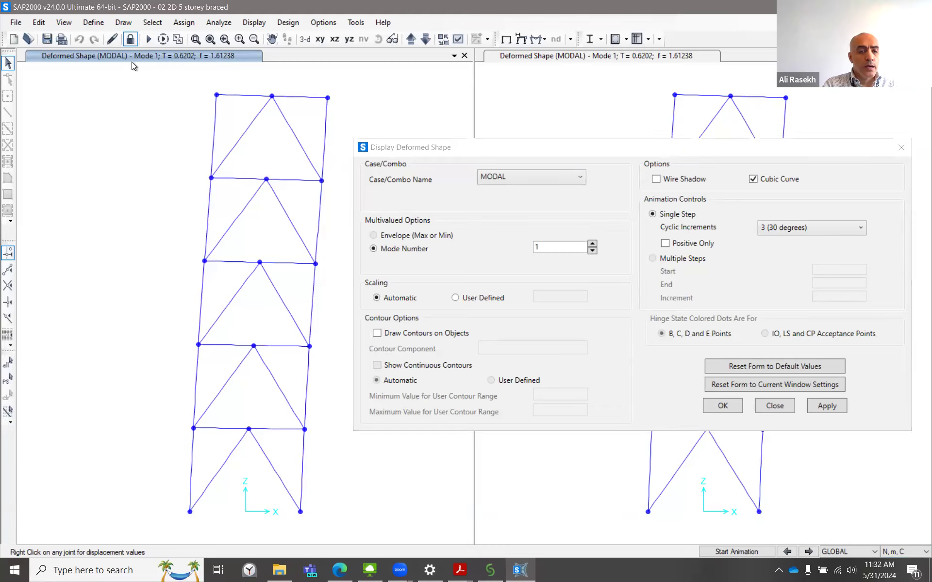
{"action": "left_click", "coordinate": [807, 552]}
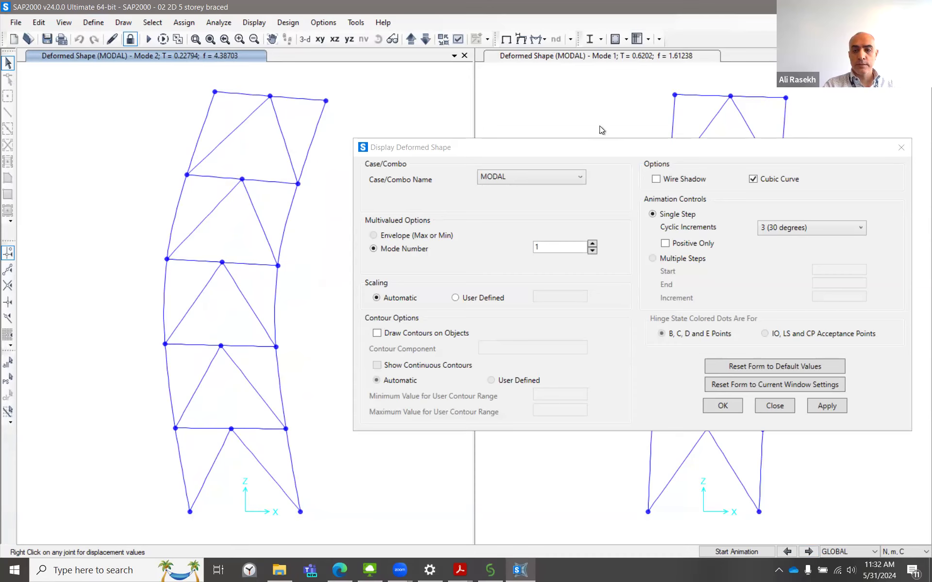
{"action": "left_click", "coordinate": [622, 151]}
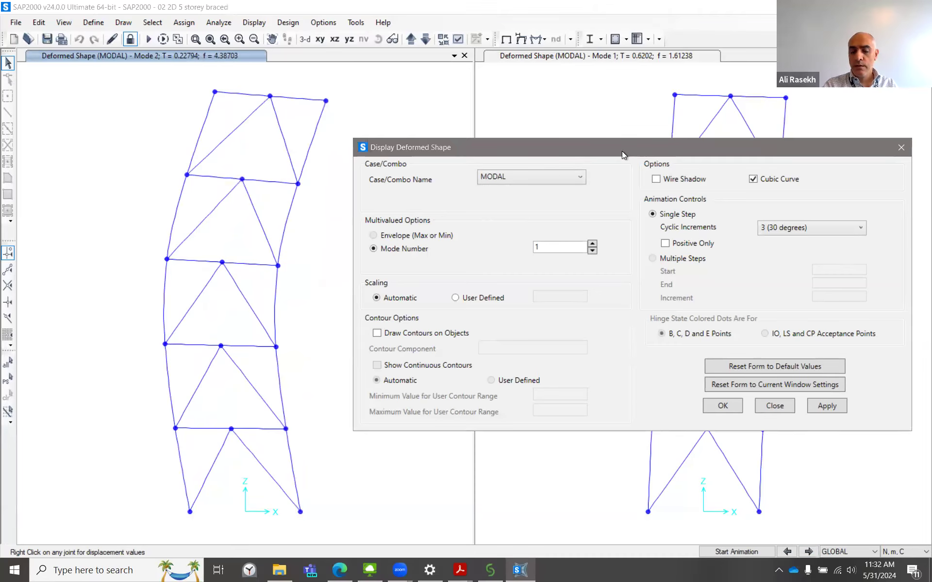
{"action": "left_click_drag", "start_coordinate": [621, 151], "coordinate": [605, 140]}
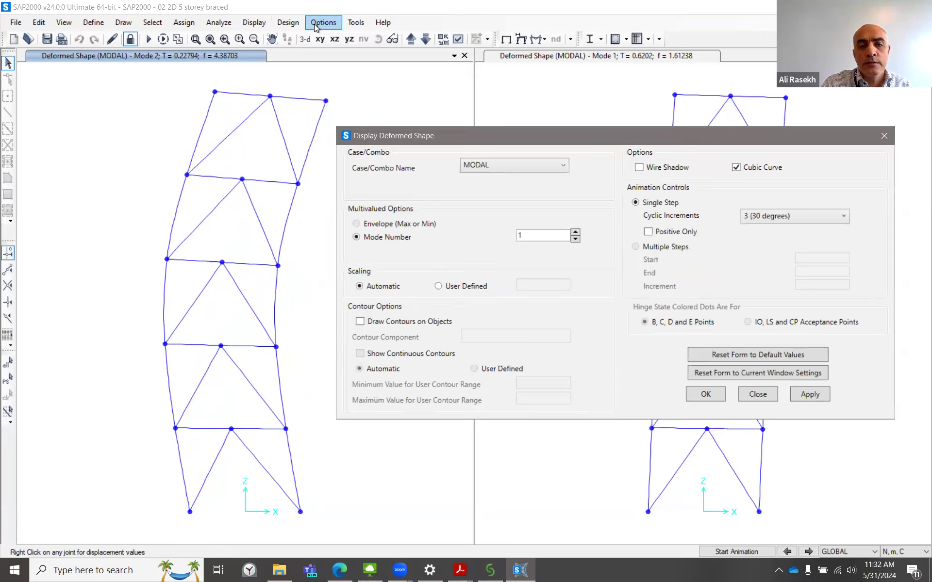
Step: Open the choice of tables for display and restrict the results output to the MODAL load case
{"action": "left_click", "coordinate": [258, 25]}
{"action": "left_click", "coordinate": [257, 25]}
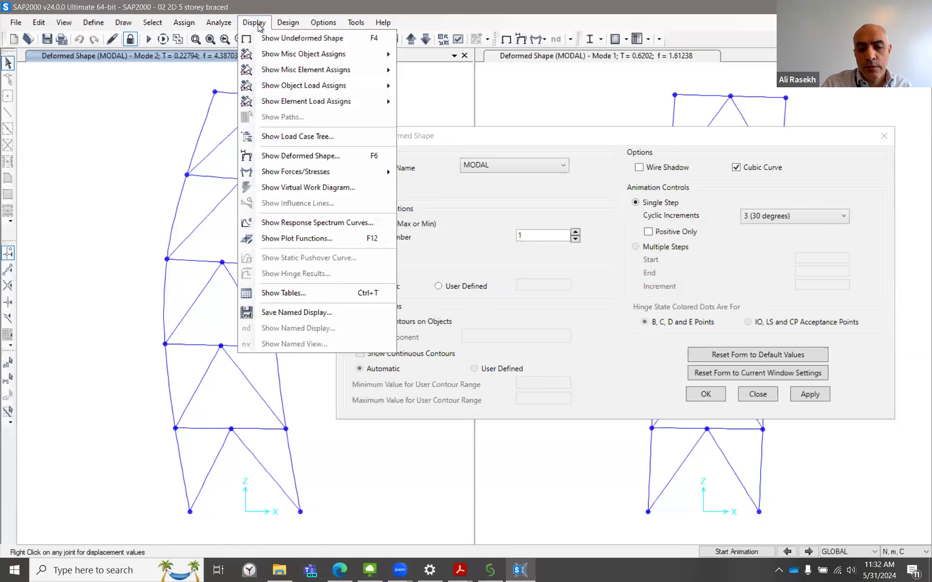
{"action": "left_click", "coordinate": [308, 293]}
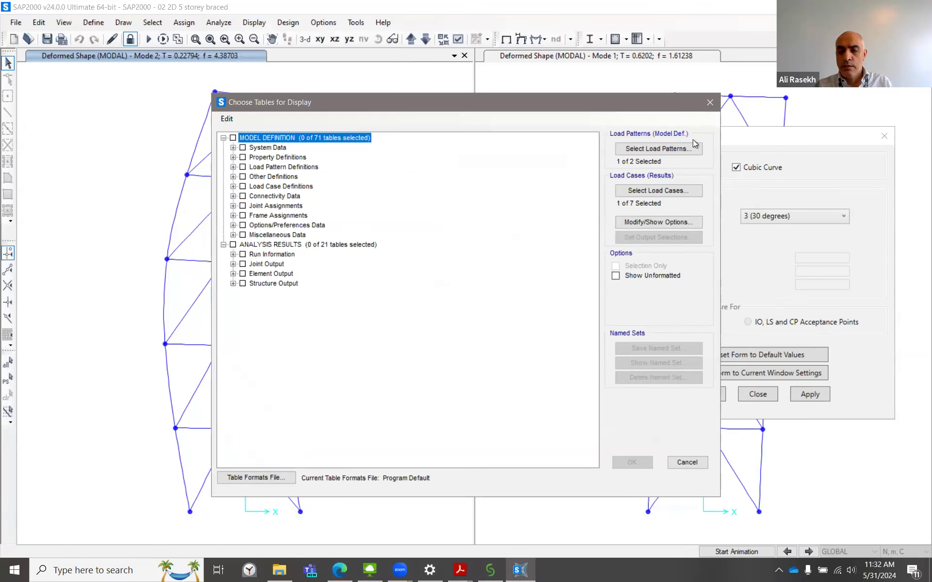
{"action": "left_click", "coordinate": [679, 192]}
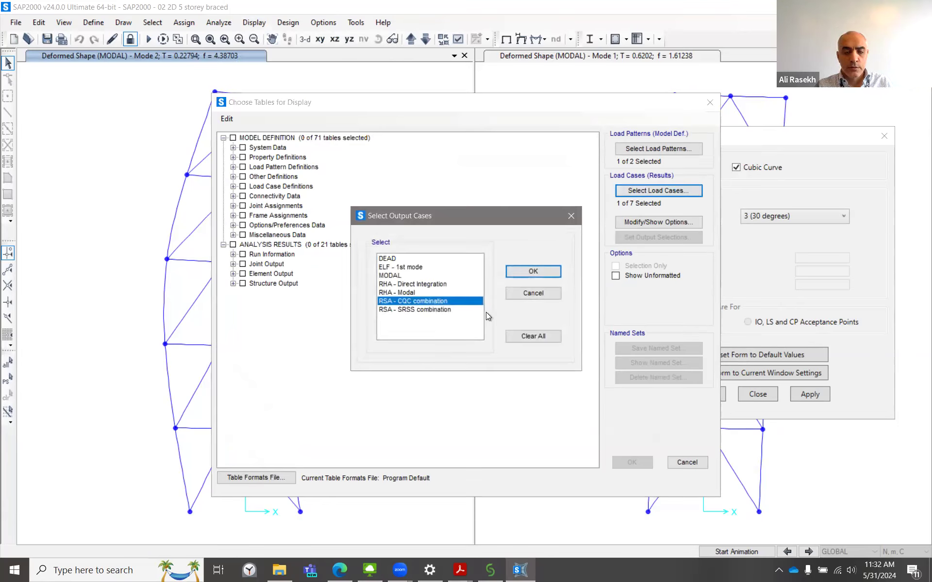
{"action": "left_click", "coordinate": [412, 275]}
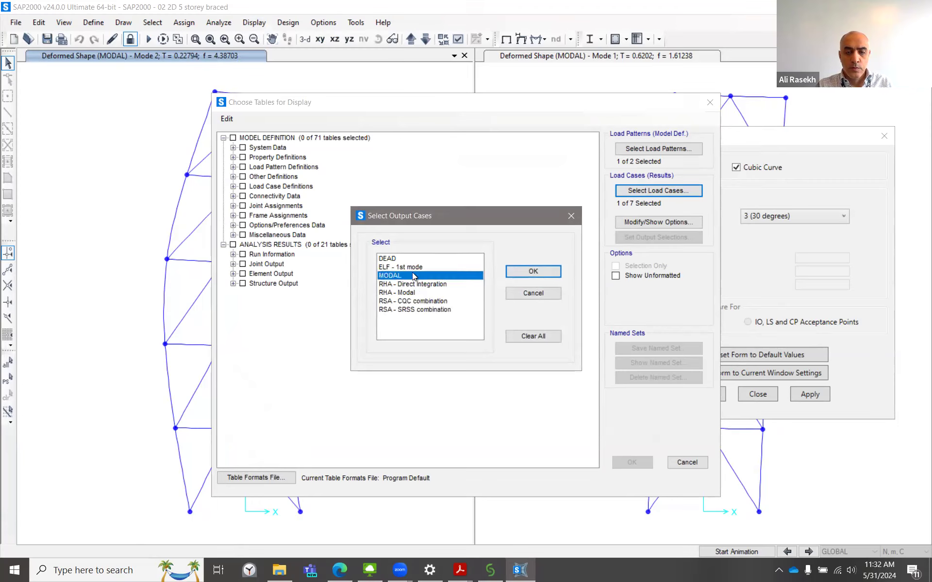
{"action": "left_click", "coordinate": [545, 273]}
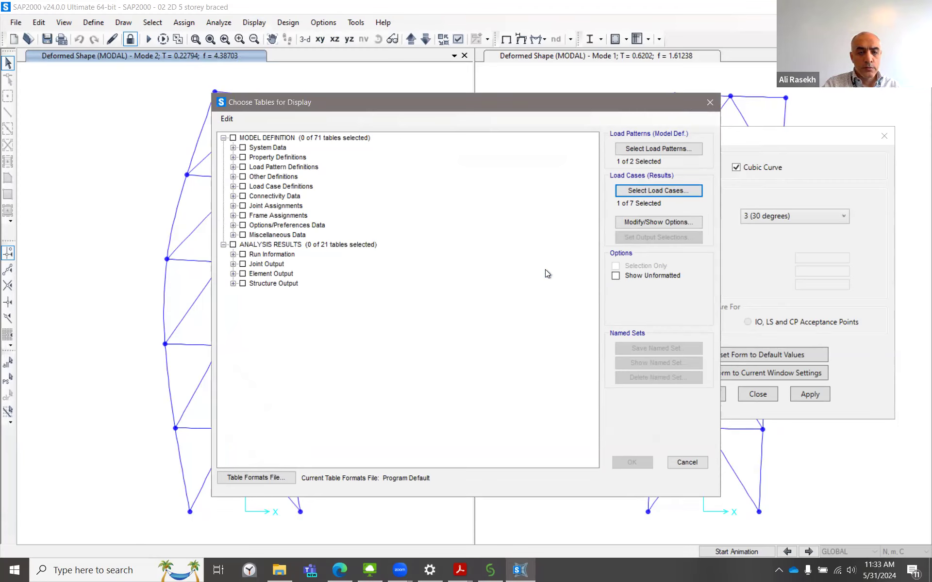
Step: Select all Modal Information tables under Structure Output and display them
{"action": "left_click", "coordinate": [232, 283]}
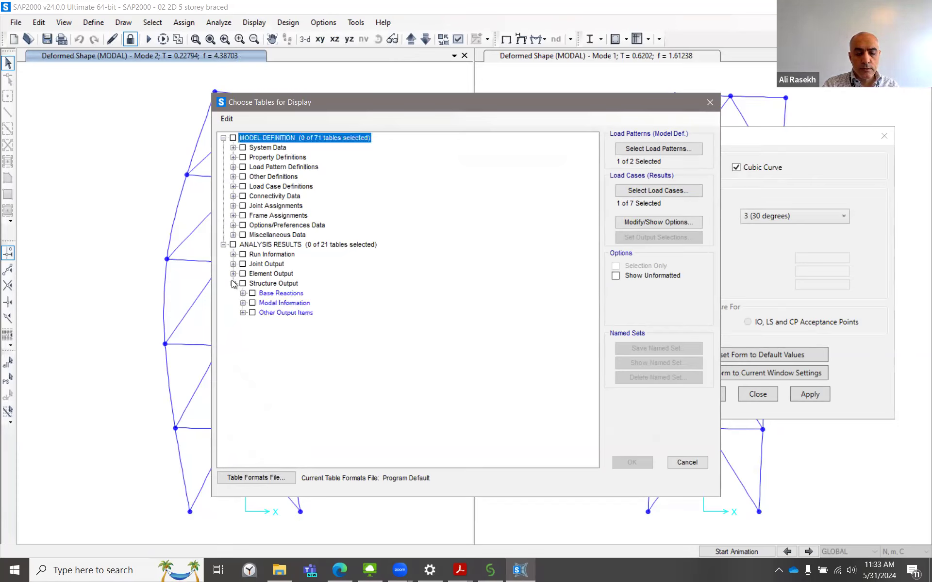
{"action": "left_click", "coordinate": [243, 303]}
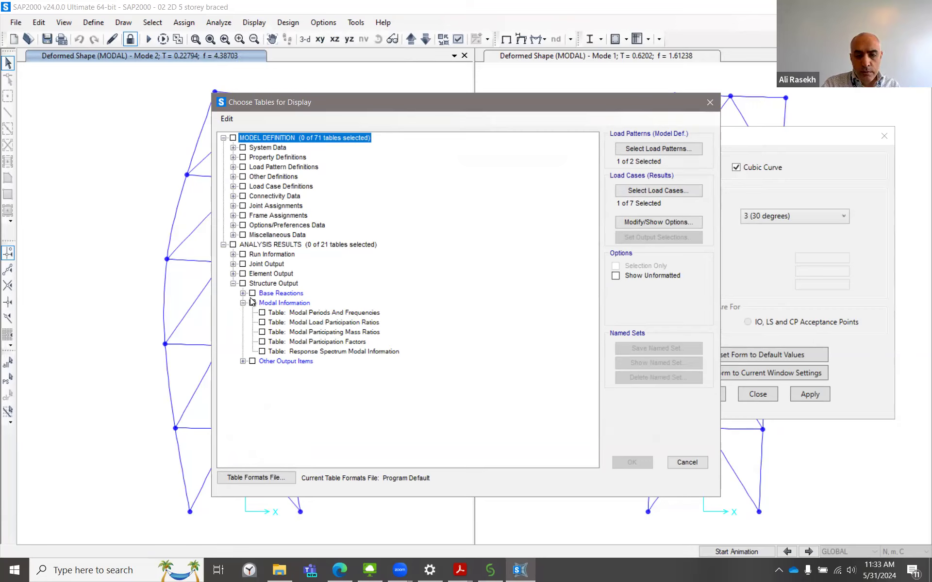
{"action": "left_click", "coordinate": [252, 304]}
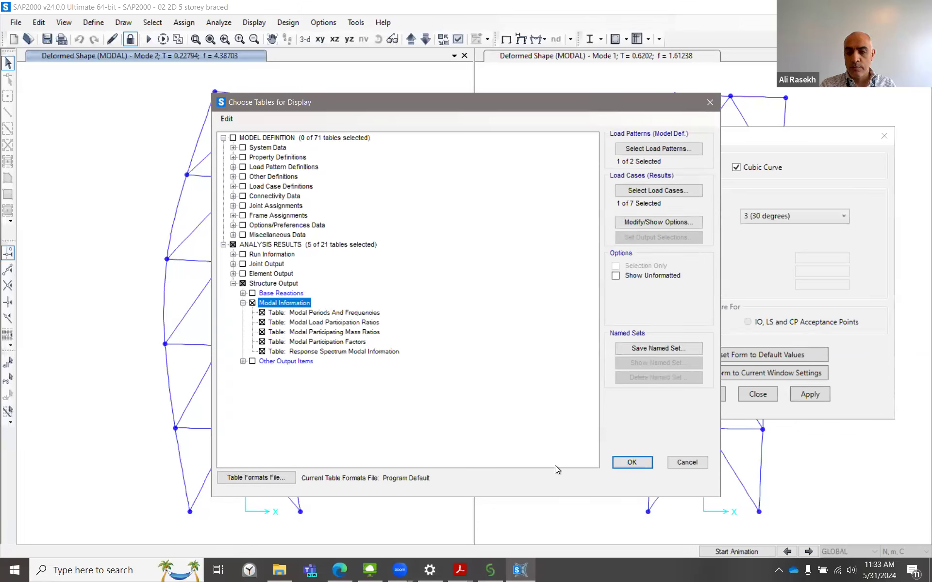
{"action": "left_click", "coordinate": [632, 462]}
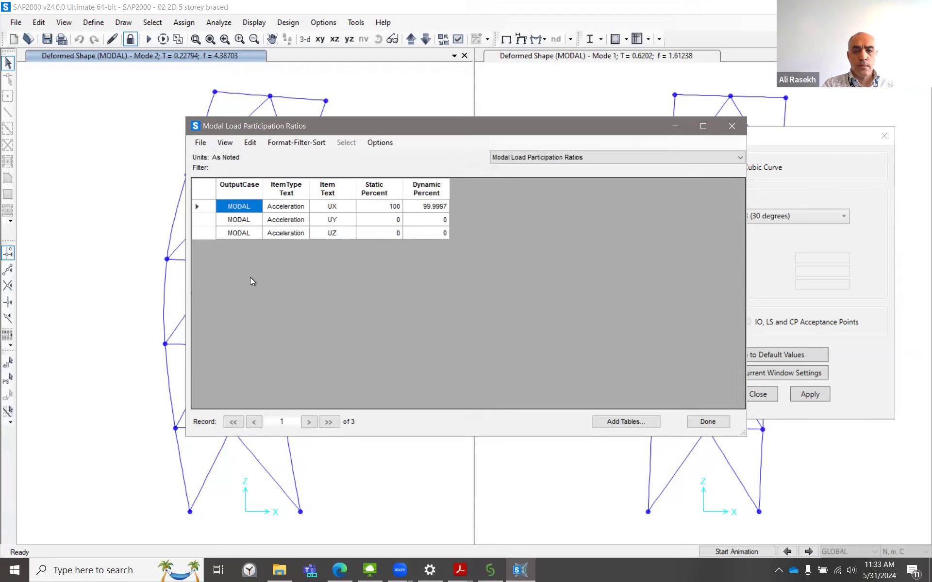
Step: Examine the Modal Load Participation Ratios and Modal Participating Mass Ratios tables, finishing on the mass ratios
{"action": "left_click", "coordinate": [589, 156]}
{"action": "left_click", "coordinate": [581, 179]}
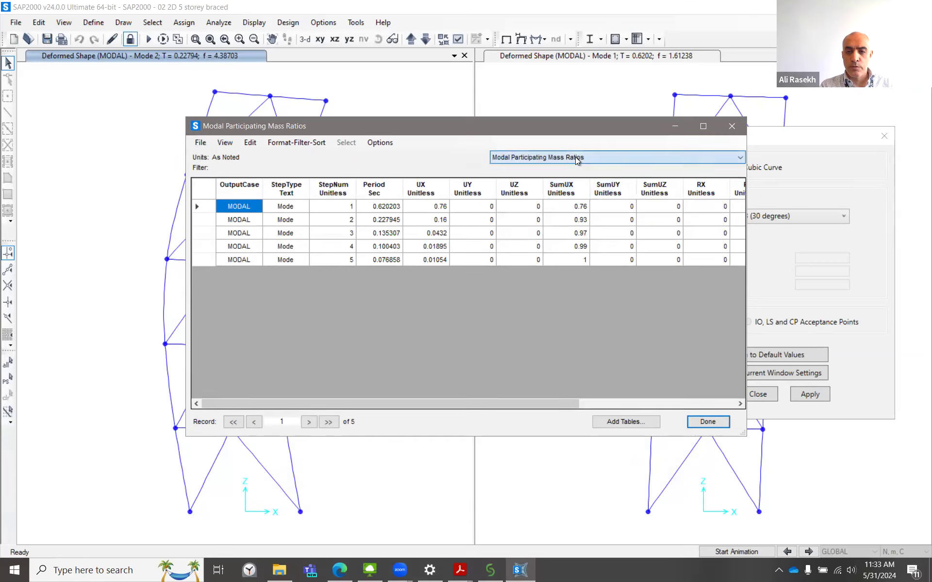
{"action": "left_click", "coordinate": [575, 156]}
{"action": "left_click", "coordinate": [580, 169]}
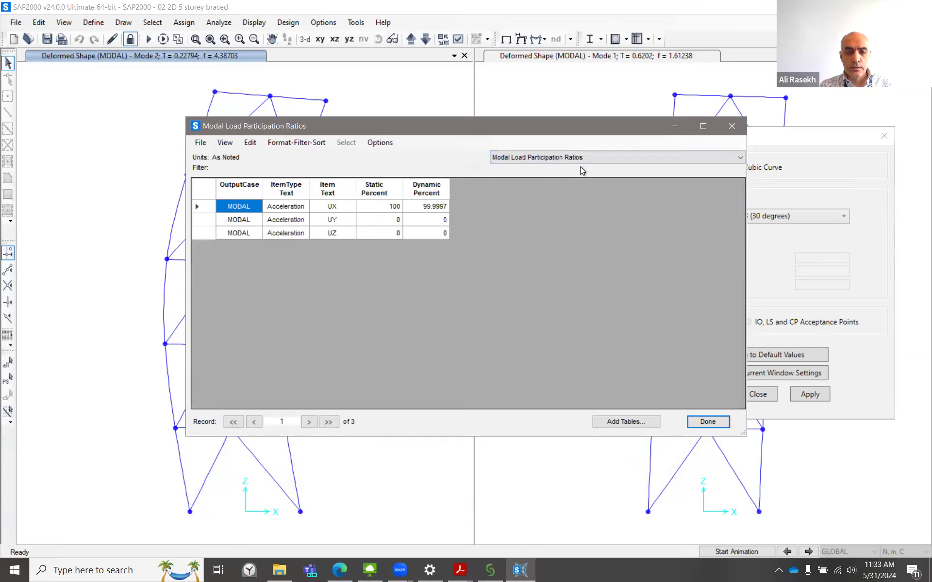
{"action": "left_click", "coordinate": [578, 159]}
{"action": "left_click", "coordinate": [578, 177]}
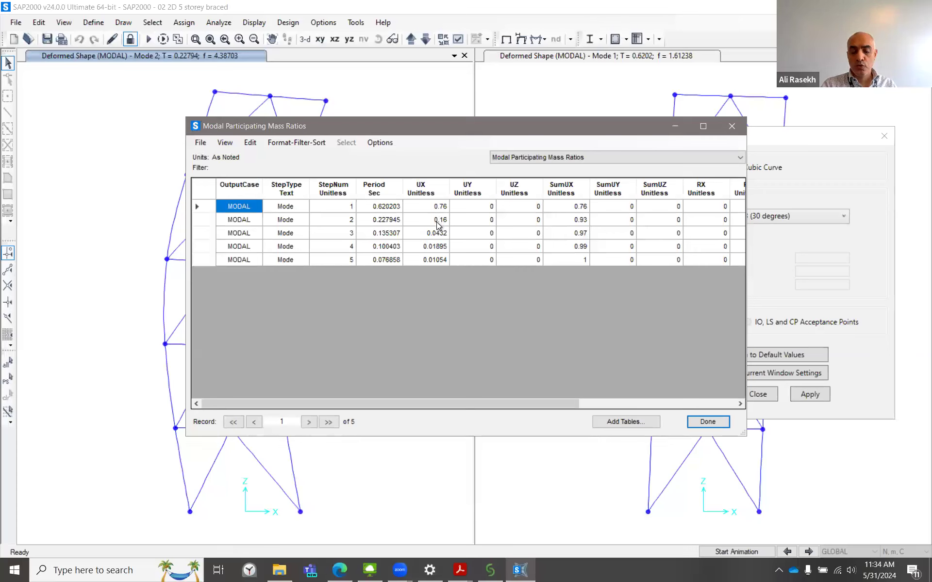
Step: Examine the UX and cumulative SumUX mass ratios of mode 2, and close the results tables
{"action": "left_click", "coordinate": [438, 224]}
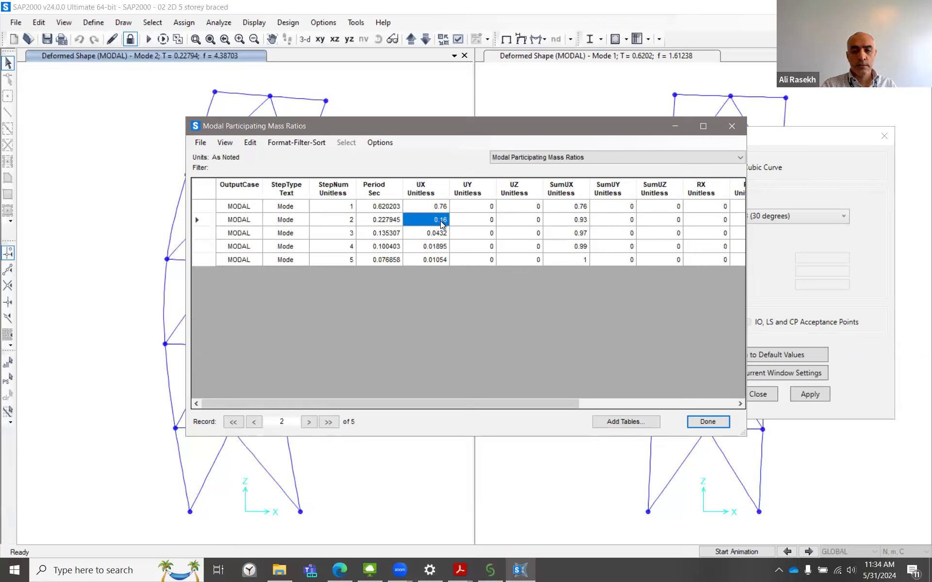
{"action": "left_click", "coordinate": [568, 220]}
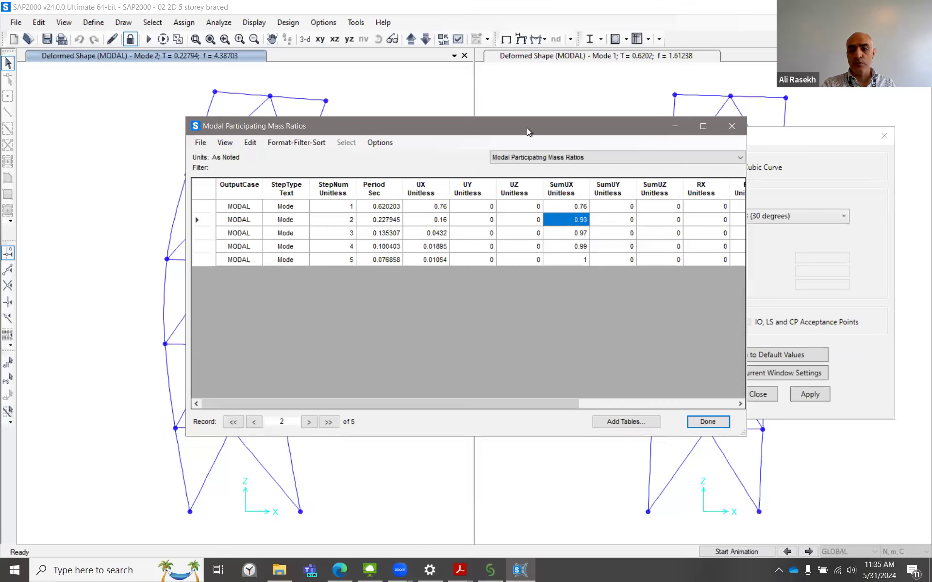
{"action": "left_click_drag", "start_coordinate": [526, 127], "coordinate": [514, 122]}
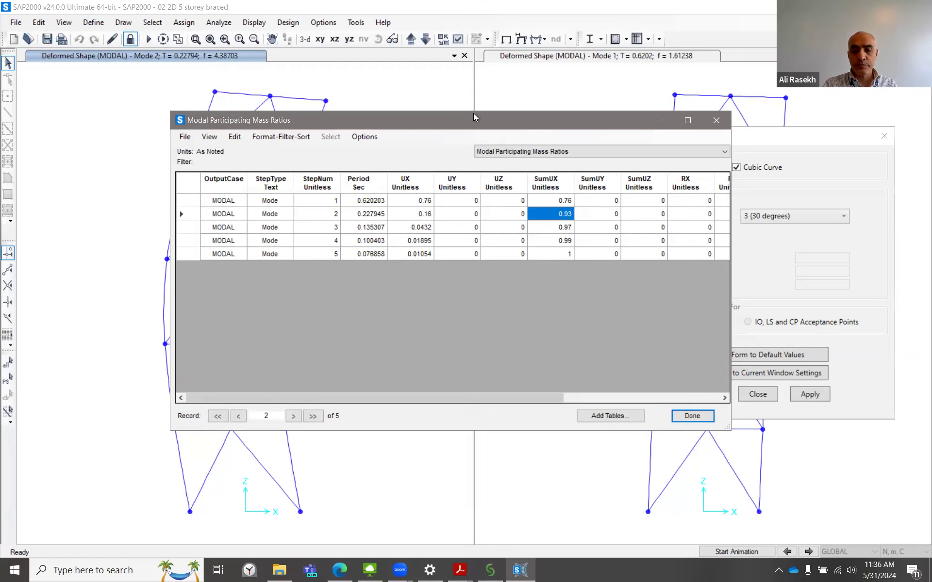
{"action": "left_click_drag", "start_coordinate": [476, 121], "coordinate": [479, 119]}
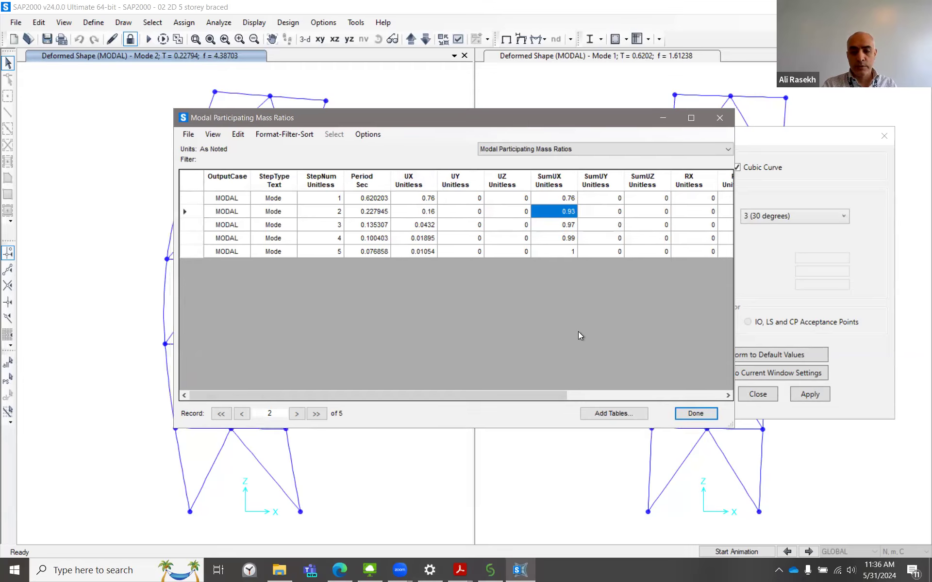
{"action": "left_click", "coordinate": [695, 414]}
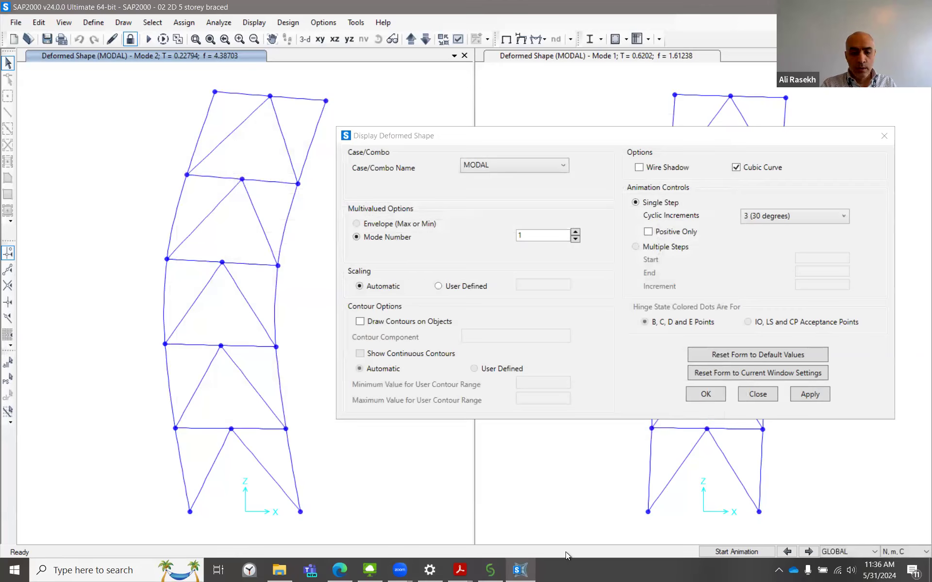
Step: Switch to the earthquake engineering slides in Acrobat and examine the Load Cases slides, from the case list to RSA - CQC combination
{"action": "mouse_move", "coordinate": [472, 569]}
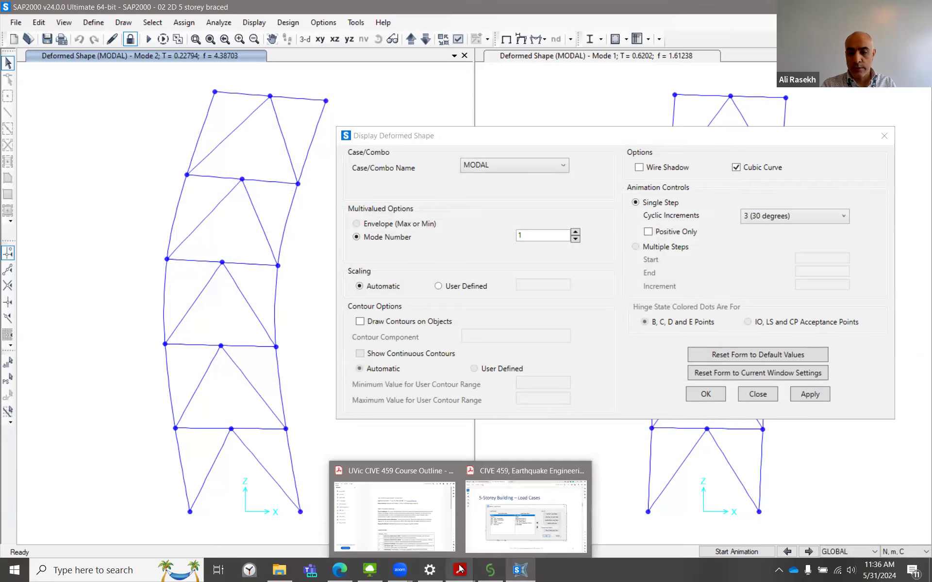
{"action": "left_click", "coordinate": [525, 528]}
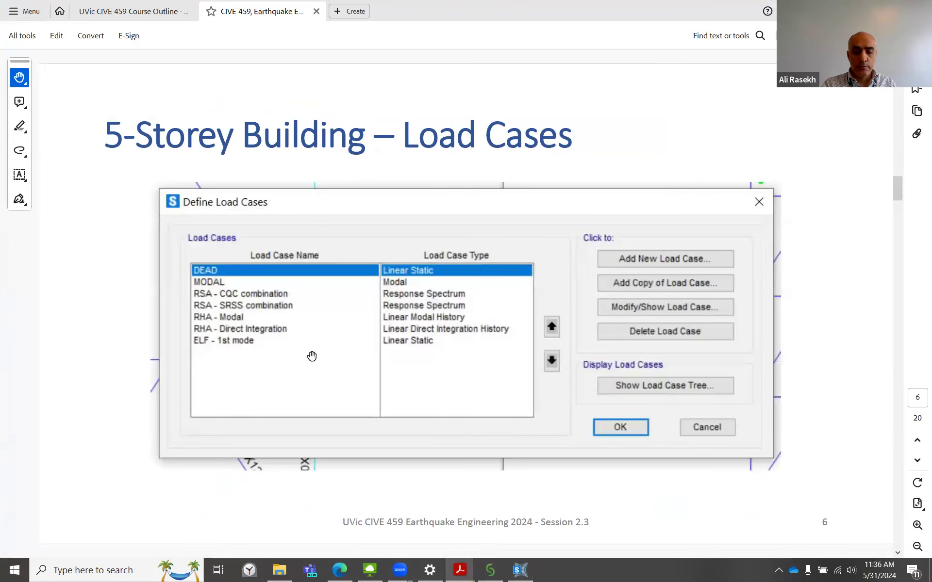
{"action": "scroll", "coordinate": [314, 357], "scroll_direction": "down", "scroll_amount": 2}
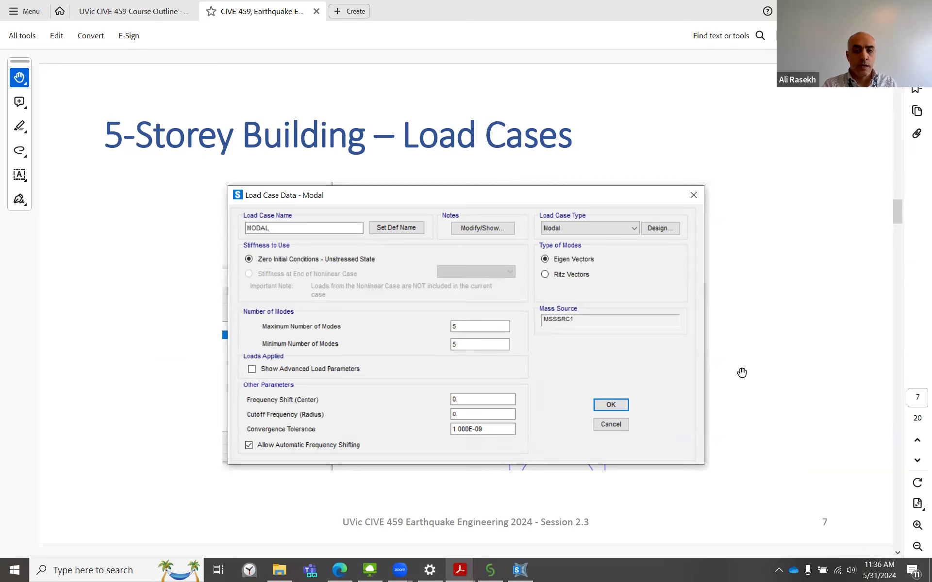
{"action": "scroll", "coordinate": [741, 373], "scroll_direction": "down", "scroll_amount": 2}
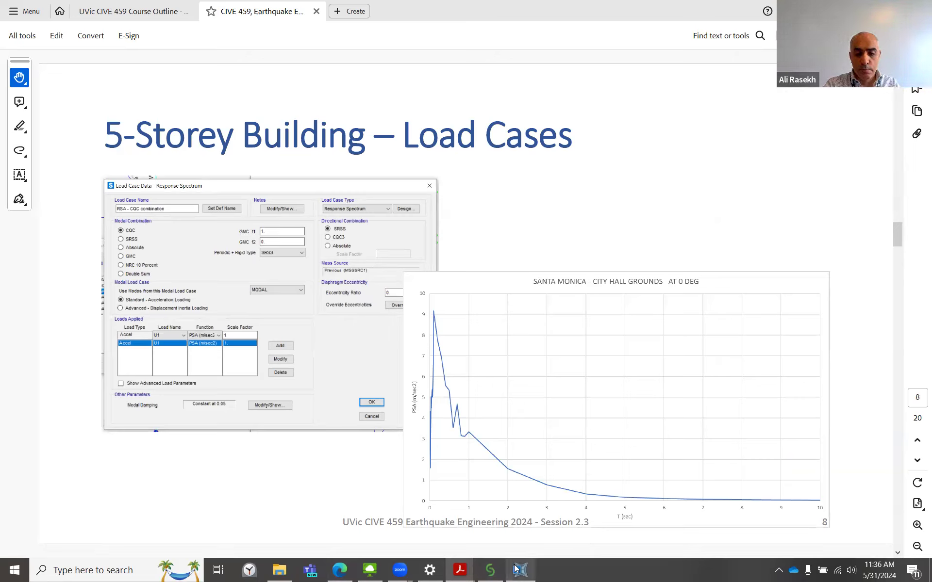
Step: Switch back to SAP2000 and close the deformed shape display settings without applying anything
{"action": "mouse_move", "coordinate": [461, 569]}
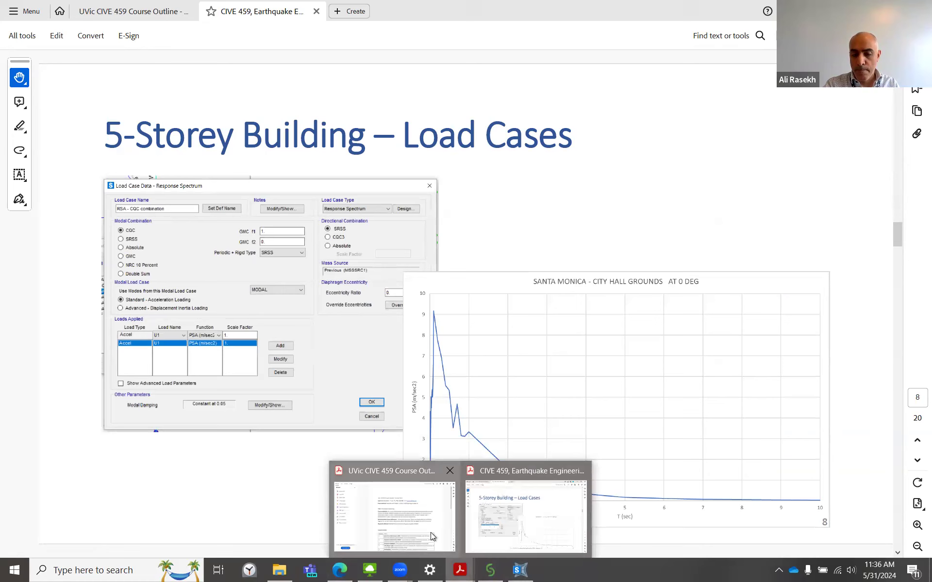
{"action": "mouse_move", "coordinate": [520, 570]}
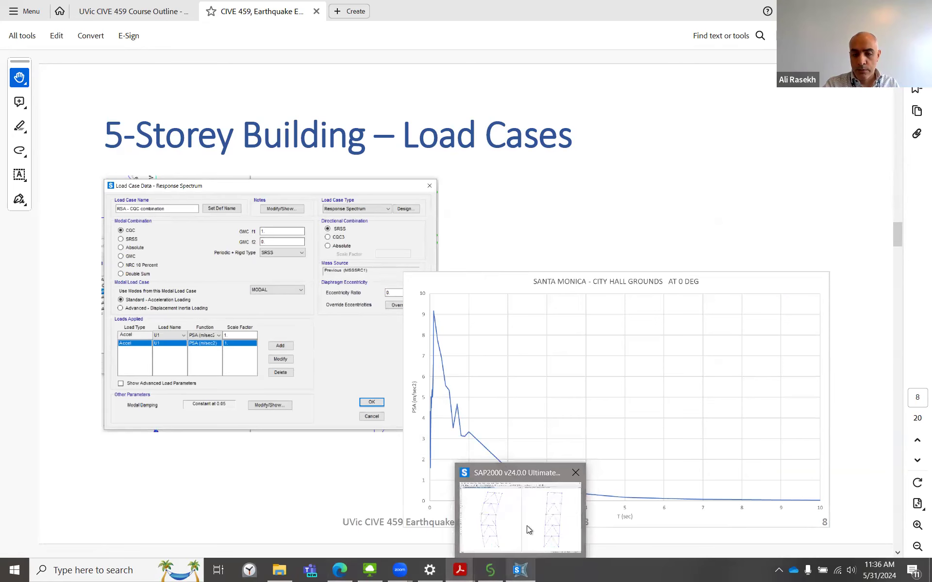
{"action": "left_click", "coordinate": [528, 529]}
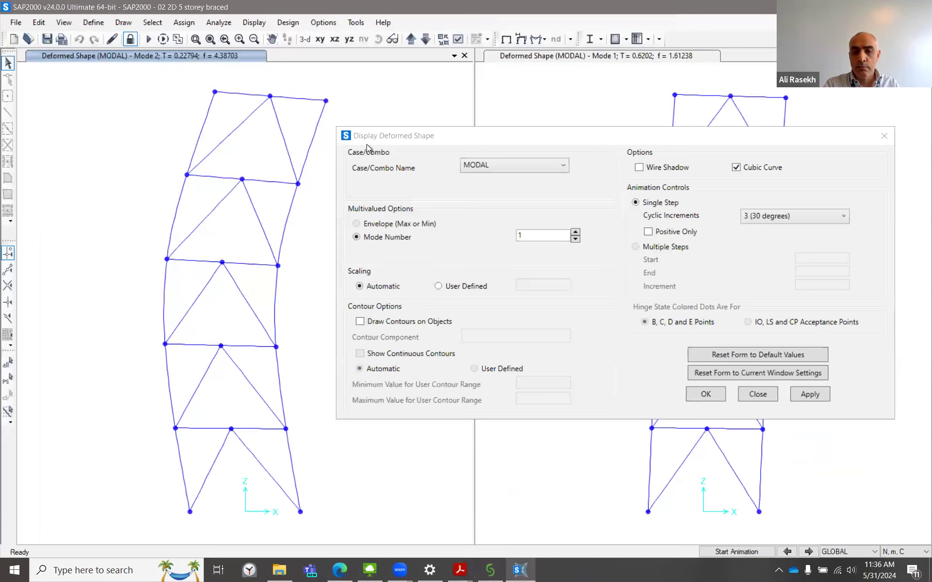
{"action": "left_click_drag", "start_coordinate": [462, 136], "coordinate": [383, 157]}
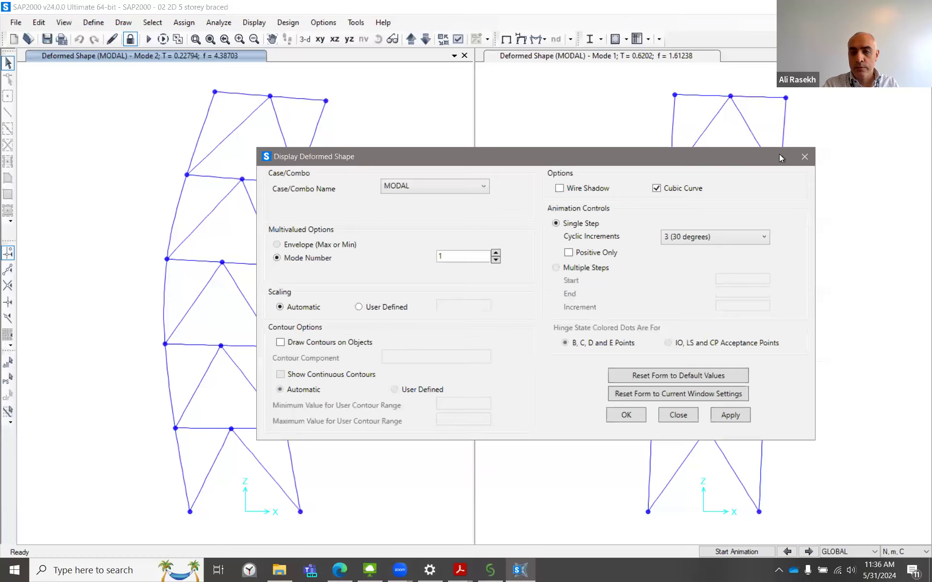
{"action": "left_click", "coordinate": [803, 157]}
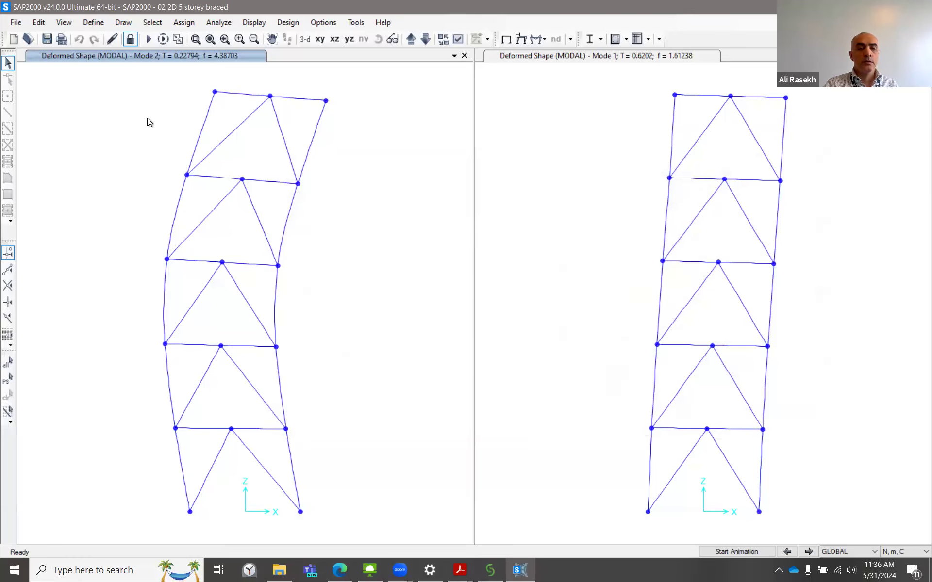
Step: Open the load case definitions and select the RSA - CQC combination case
{"action": "left_click", "coordinate": [94, 22]}
{"action": "left_click", "coordinate": [156, 293]}
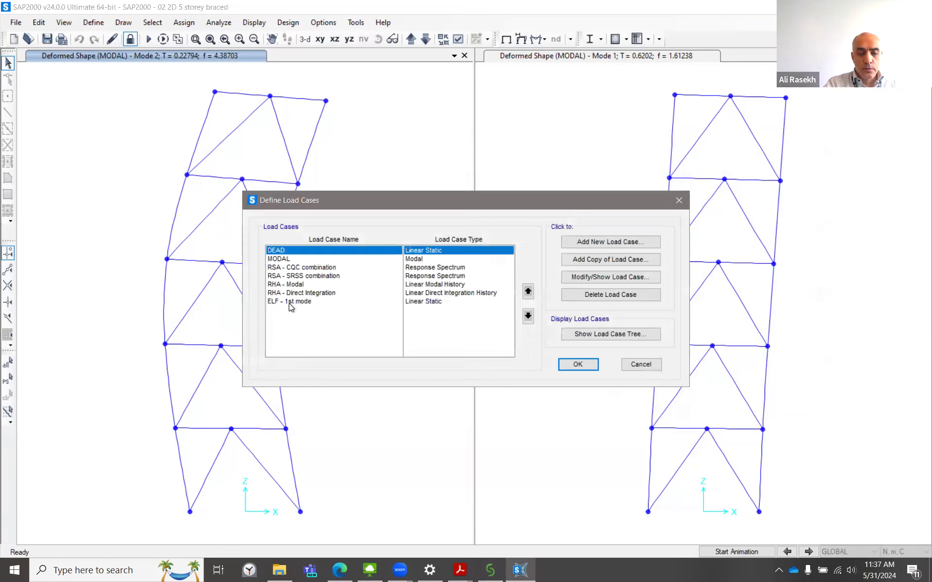
{"action": "left_click", "coordinate": [286, 268]}
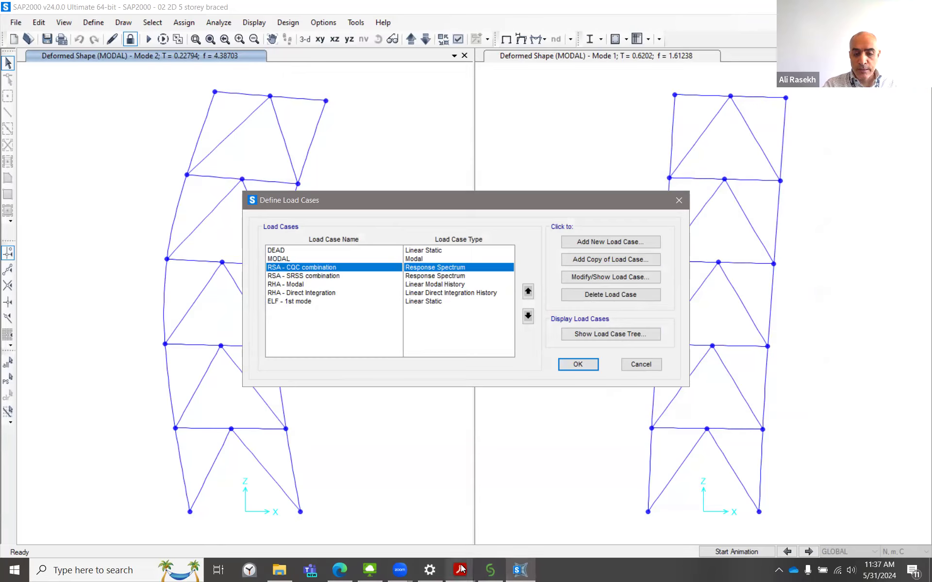
Step: Switch to the course outline PDF in Acrobat and select the module 3 title "Response Evaluation" in the course content table
{"action": "mouse_move", "coordinate": [460, 568]}
{"action": "left_click", "coordinate": [418, 525]}
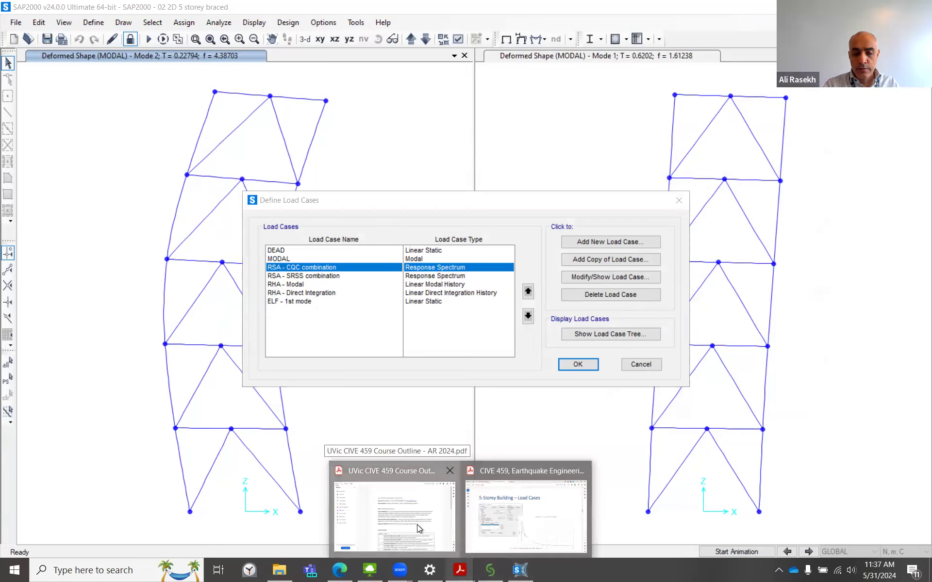
{"action": "scroll", "coordinate": [607, 394], "scroll_direction": "down", "scroll_amount": 3}
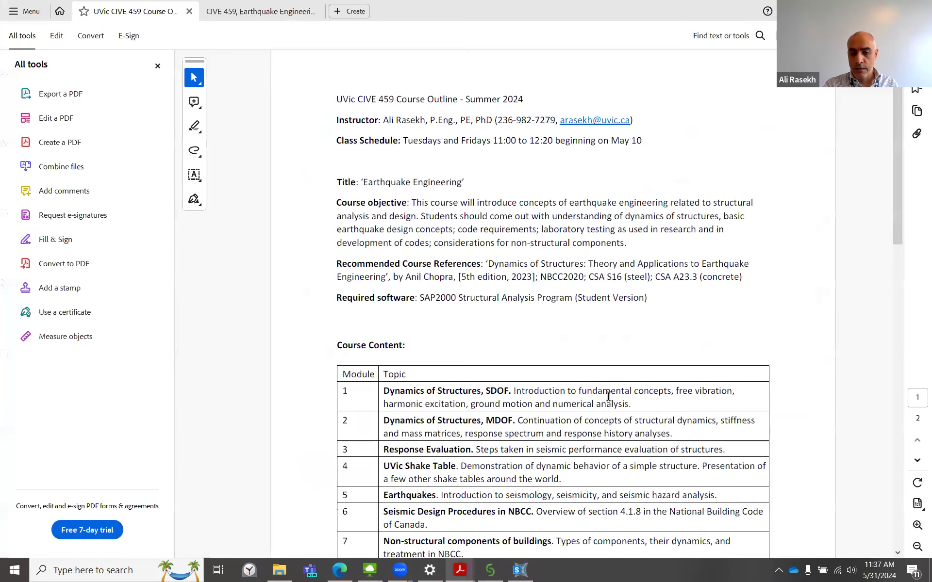
{"action": "scroll", "coordinate": [608, 397], "scroll_direction": "down", "scroll_amount": 1}
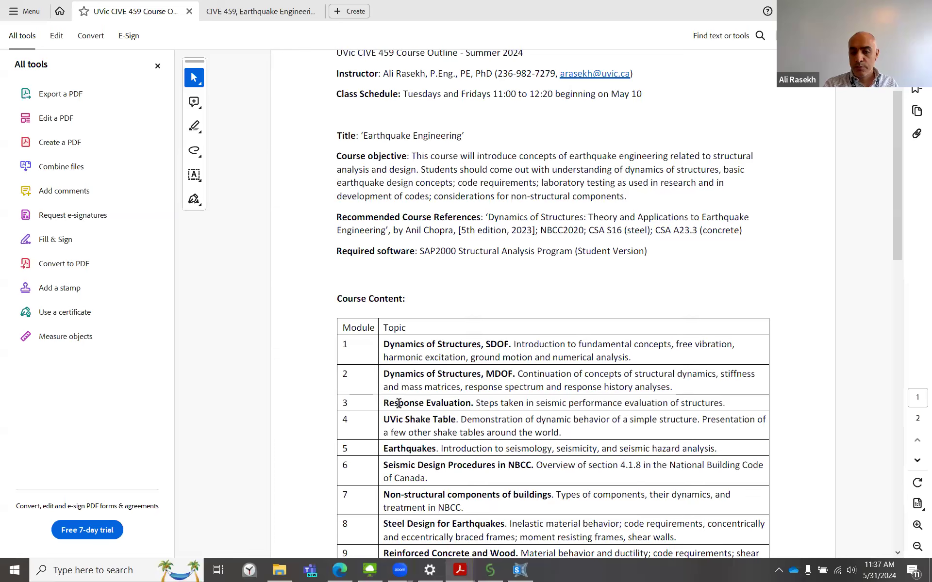
{"action": "left_click_drag", "start_coordinate": [385, 403], "coordinate": [456, 404]}
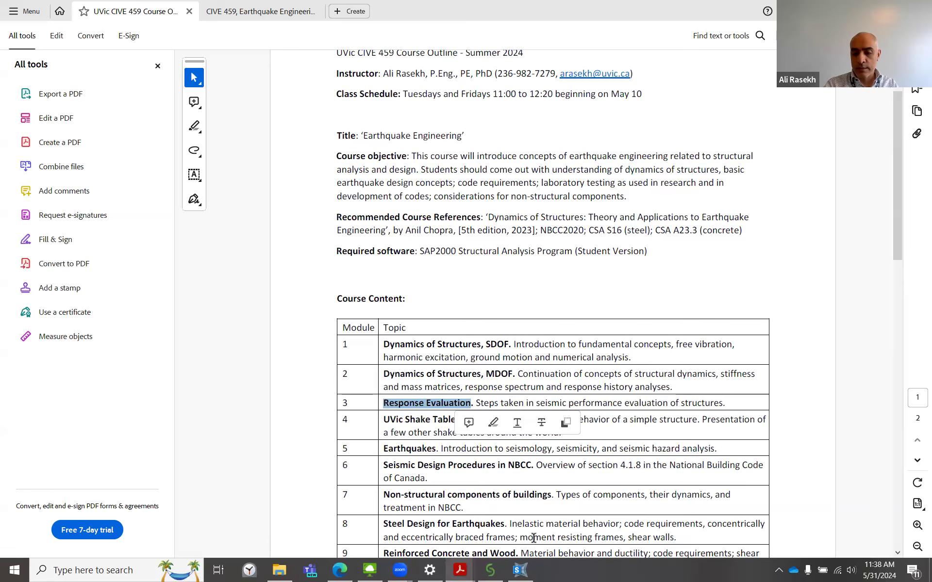
Step: Return to SAP2000 and examine the RSA - CQC combination load case data, keeping the load case list in view beside it
{"action": "mouse_move", "coordinate": [526, 568]}
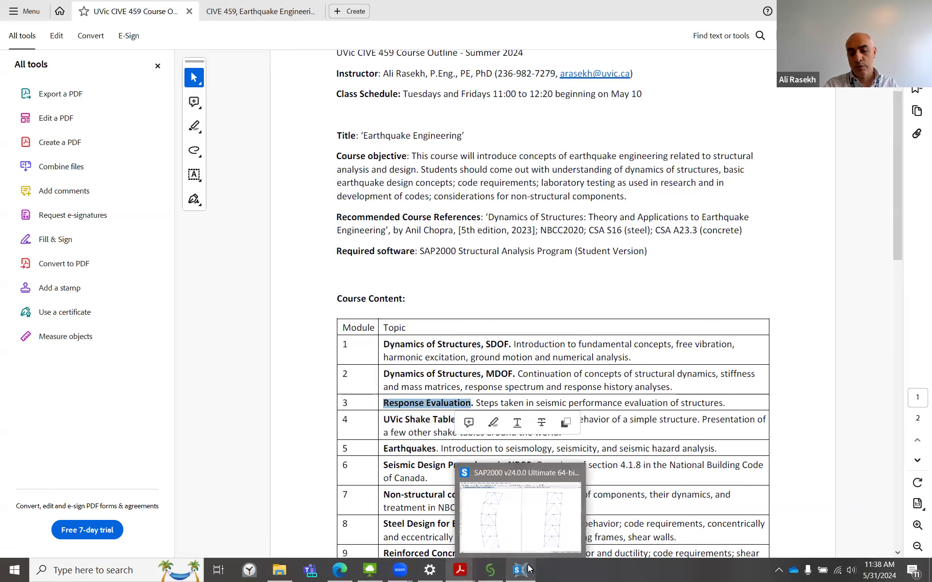
{"action": "left_click", "coordinate": [526, 537]}
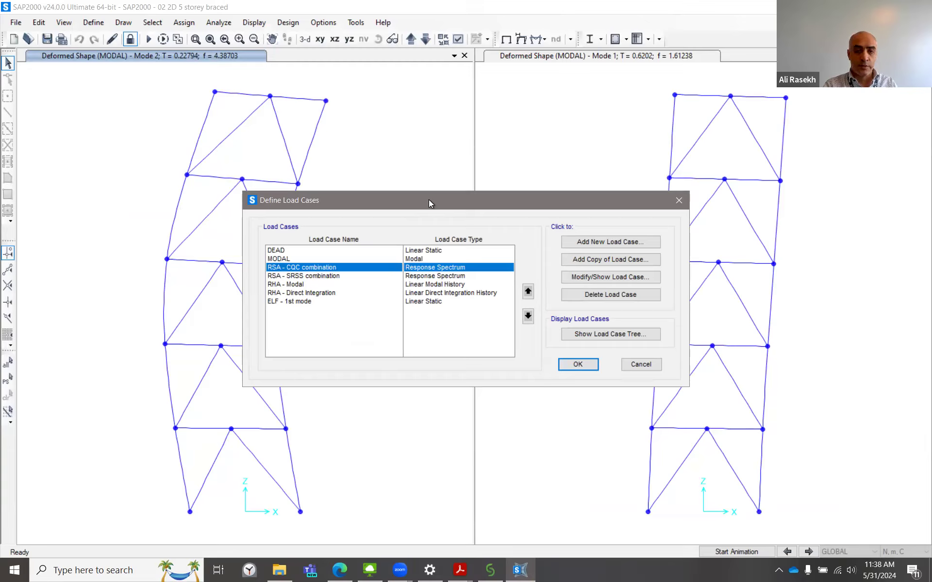
{"action": "left_click_drag", "start_coordinate": [429, 199], "coordinate": [427, 185]}
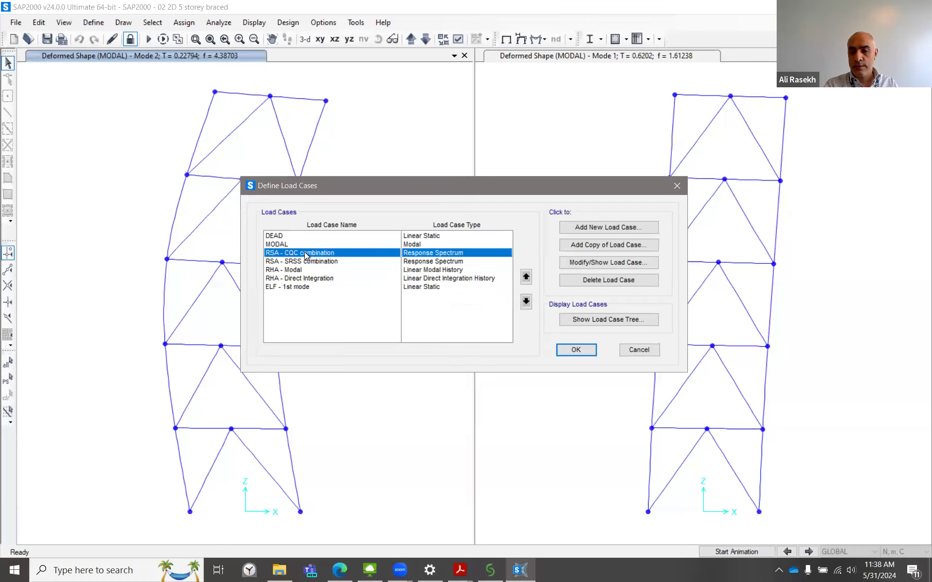
{"action": "left_click", "coordinate": [593, 263]}
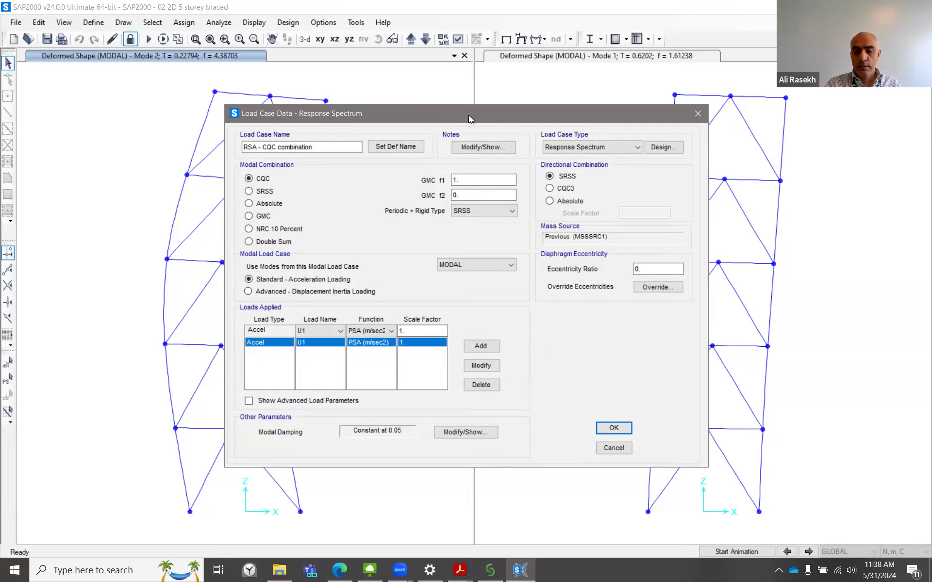
{"action": "left_click_drag", "start_coordinate": [472, 115], "coordinate": [607, 134]}
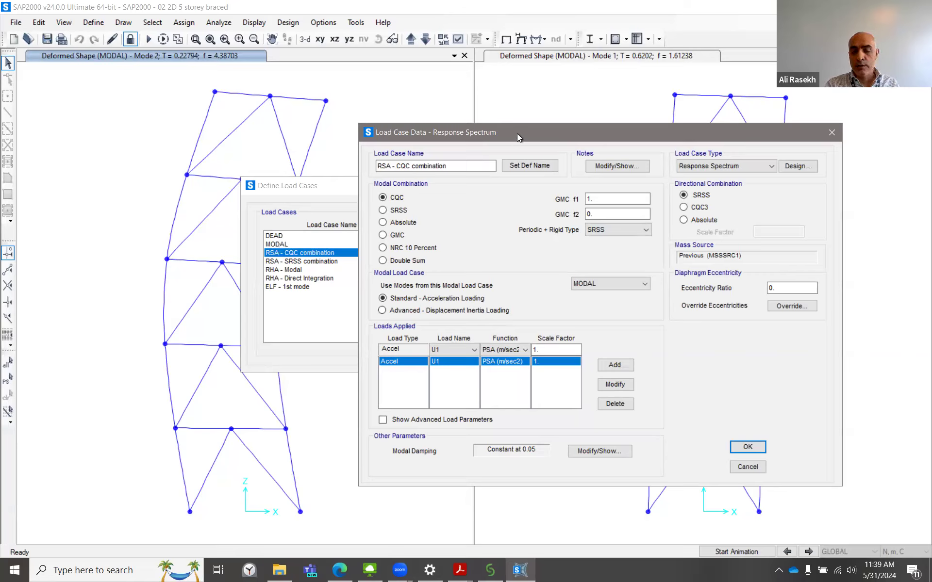
{"action": "left_click_drag", "start_coordinate": [517, 134], "coordinate": [517, 134]}
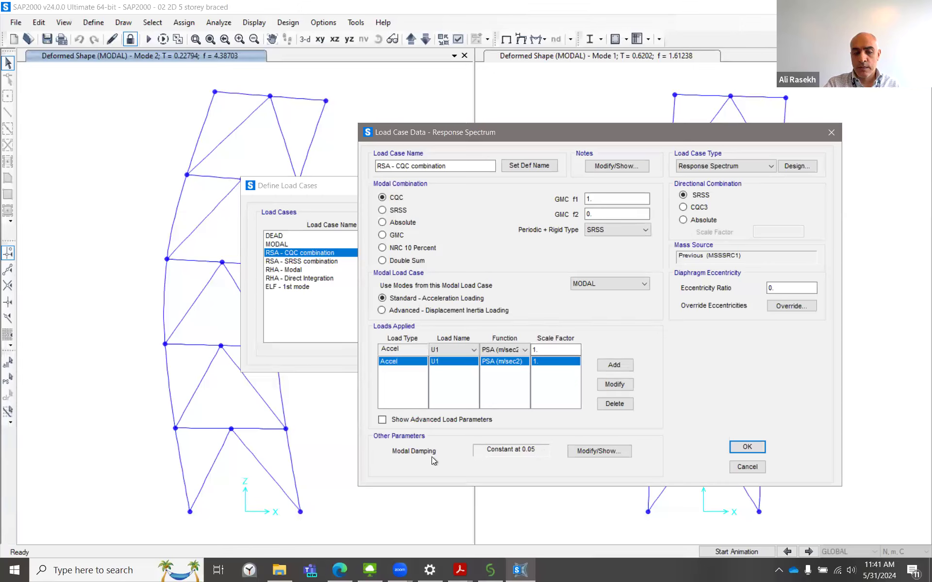
Step: Inspect the modal damping settings of the RSA - CQC combination case, and leave the load case definitions without changes
{"action": "left_click", "coordinate": [599, 452]}
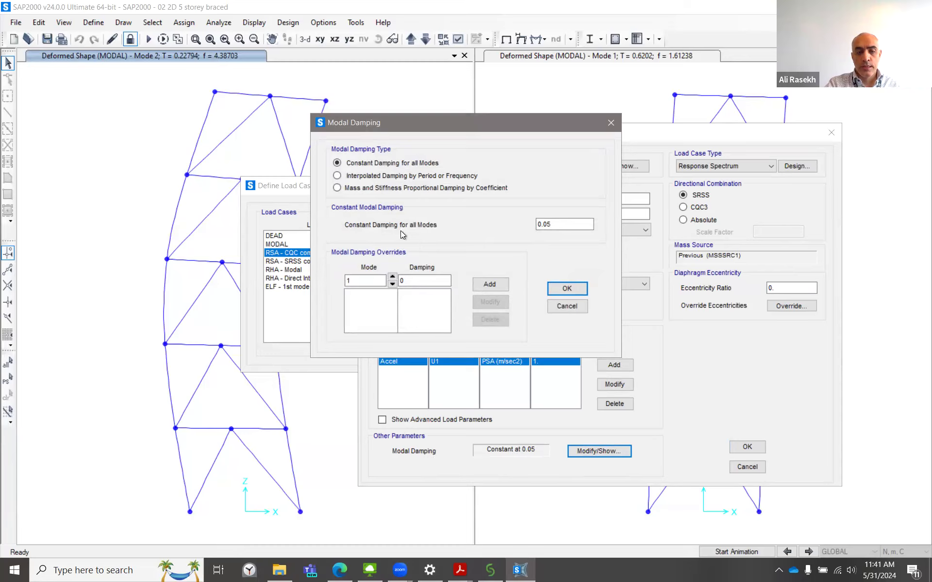
{"action": "left_click", "coordinate": [570, 306]}
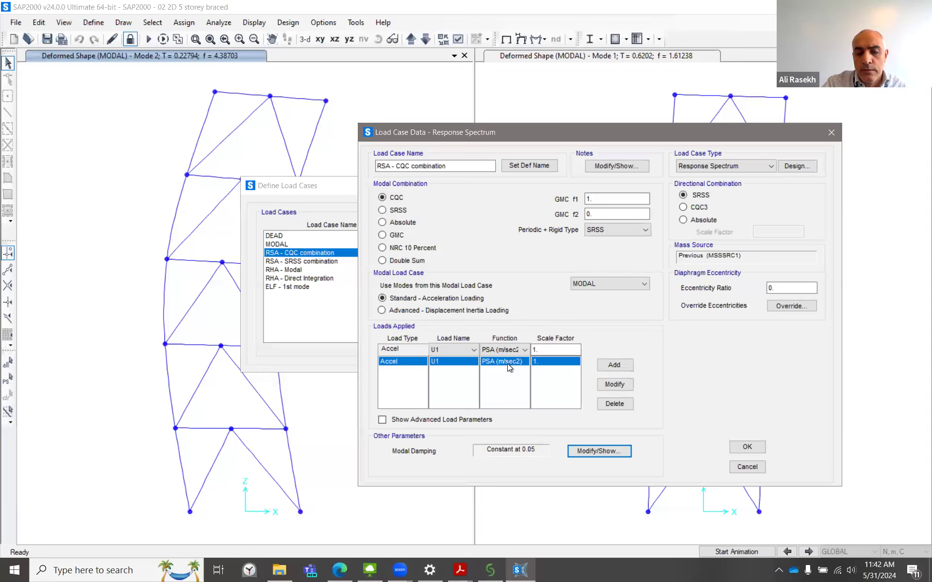
{"action": "left_click", "coordinate": [747, 466]}
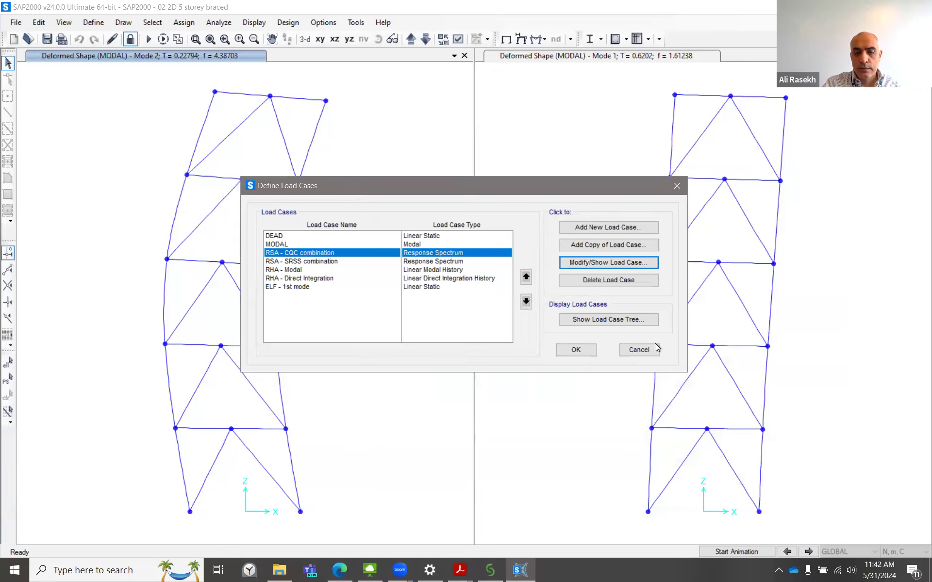
{"action": "left_click", "coordinate": [654, 348]}
Step: Show the PSA (m/sec2) response spectrum function and examine its period, acceleration and graph data
{"action": "left_click", "coordinate": [99, 25]}
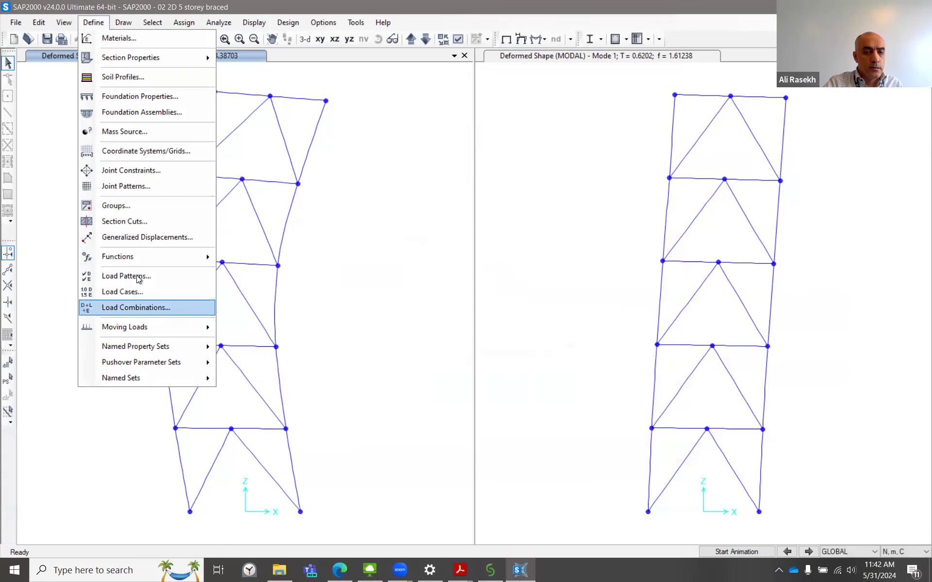
{"action": "mouse_move", "coordinate": [140, 258]}
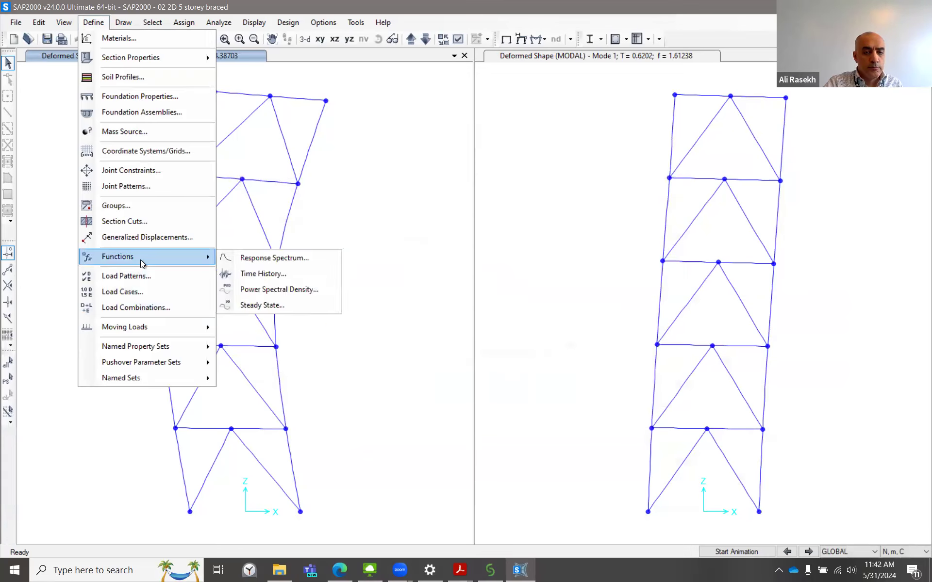
{"action": "left_click", "coordinate": [262, 259]}
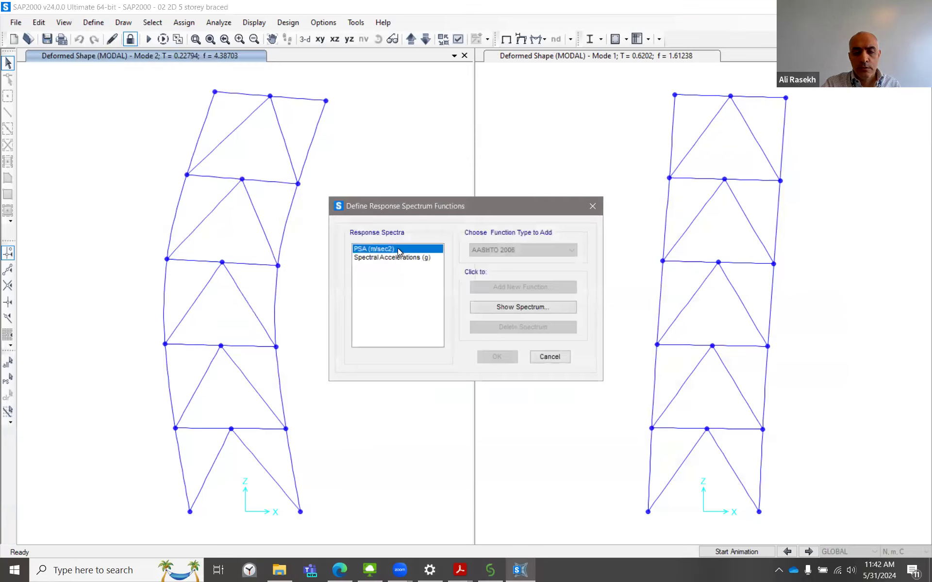
{"action": "left_click", "coordinate": [525, 307]}
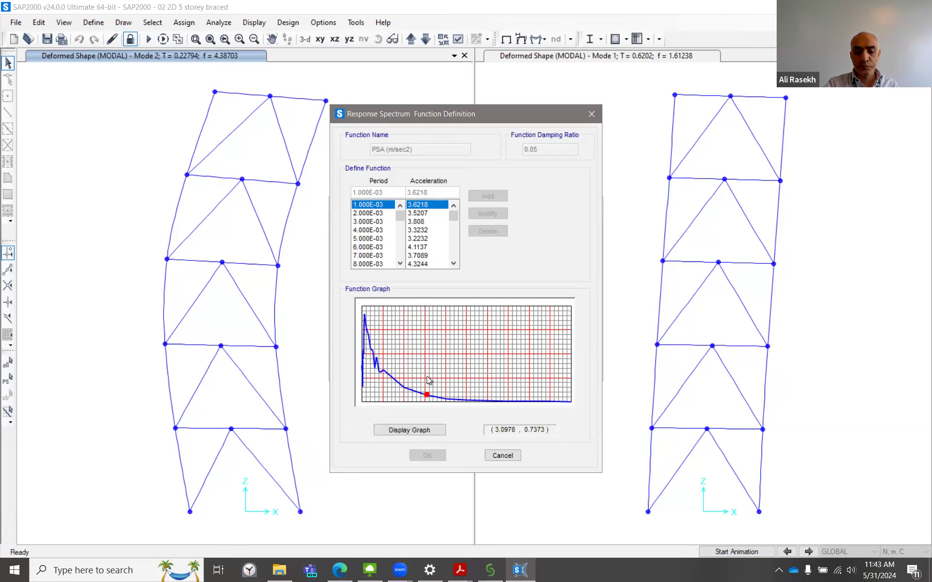
Step: Switch to the Acrobat slides and review the Load Cases slides for RSA - CQC combination, RSA - SRSS combination and RHA - Modal
{"action": "mouse_move", "coordinate": [460, 568]}
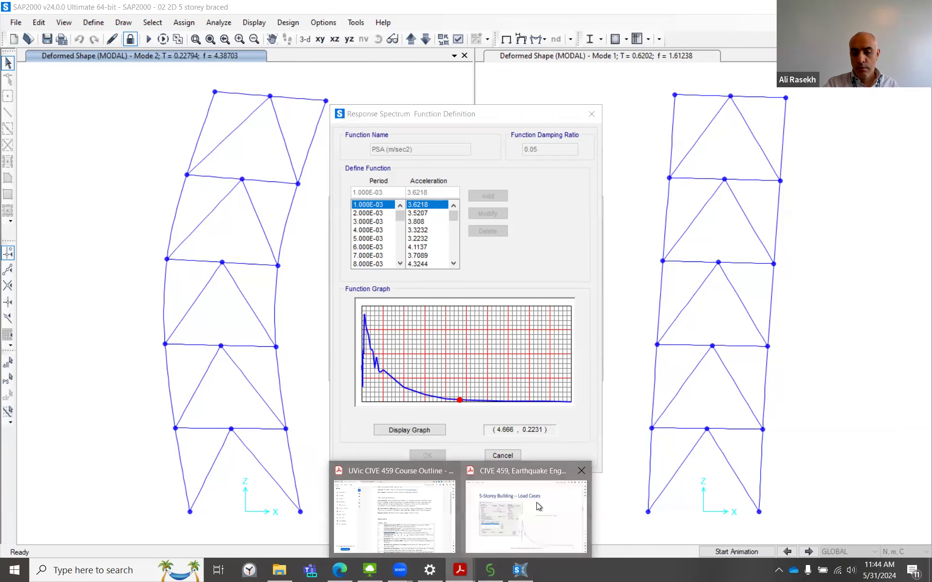
{"action": "left_click", "coordinate": [537, 522]}
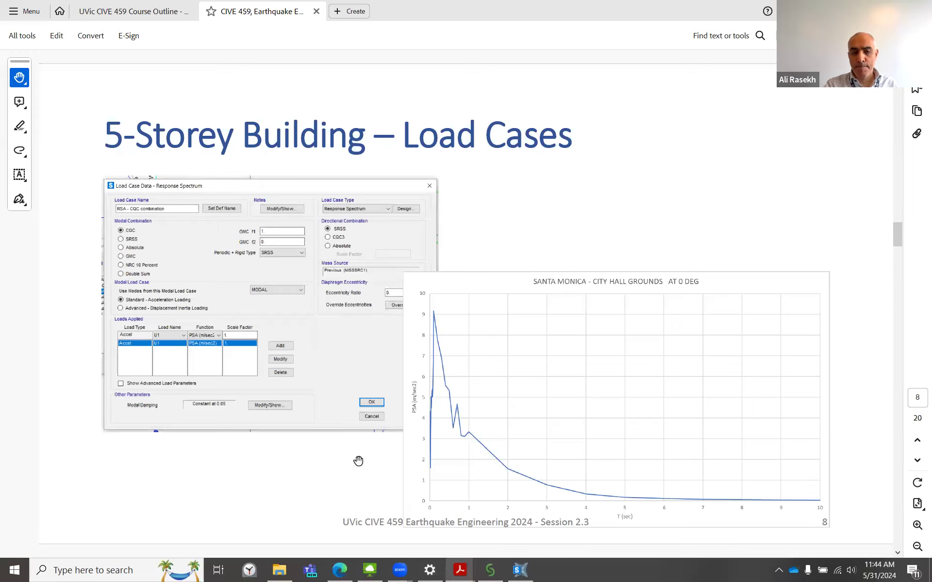
{"action": "scroll", "coordinate": [358, 461], "scroll_direction": "down", "scroll_amount": 1}
{"action": "scroll", "coordinate": [358, 461], "scroll_direction": "up", "scroll_amount": 2}
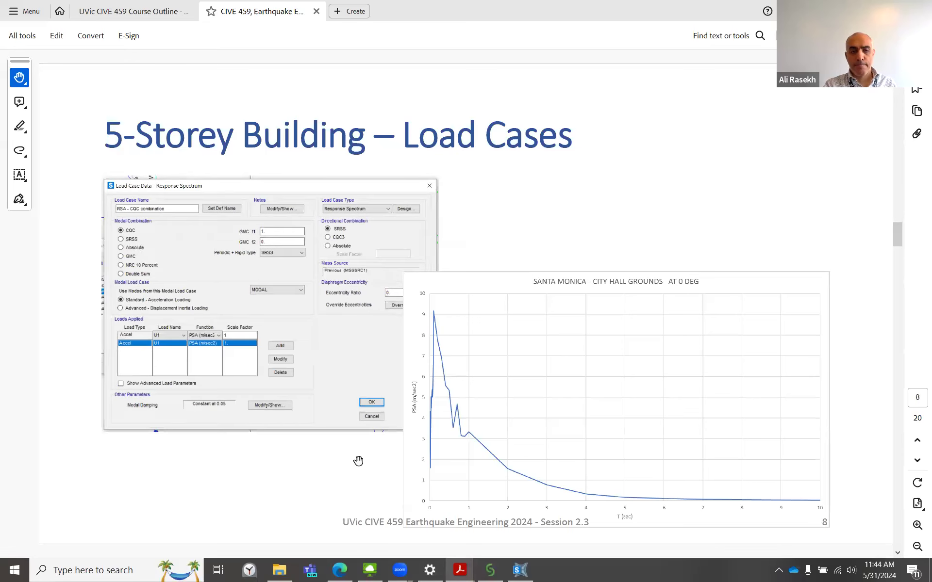
{"action": "scroll", "coordinate": [358, 461], "scroll_direction": "down", "scroll_amount": 1}
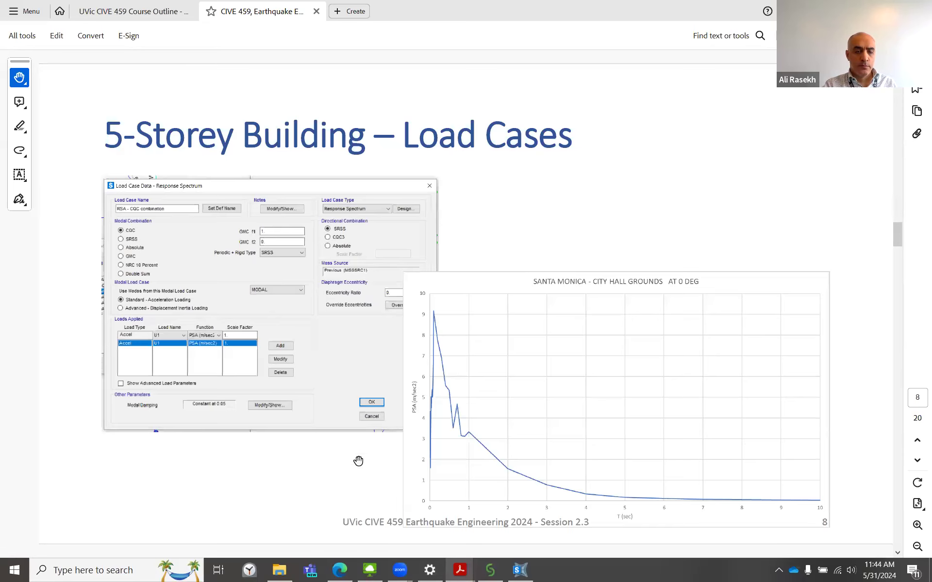
{"action": "scroll", "coordinate": [358, 461], "scroll_direction": "down", "scroll_amount": 1}
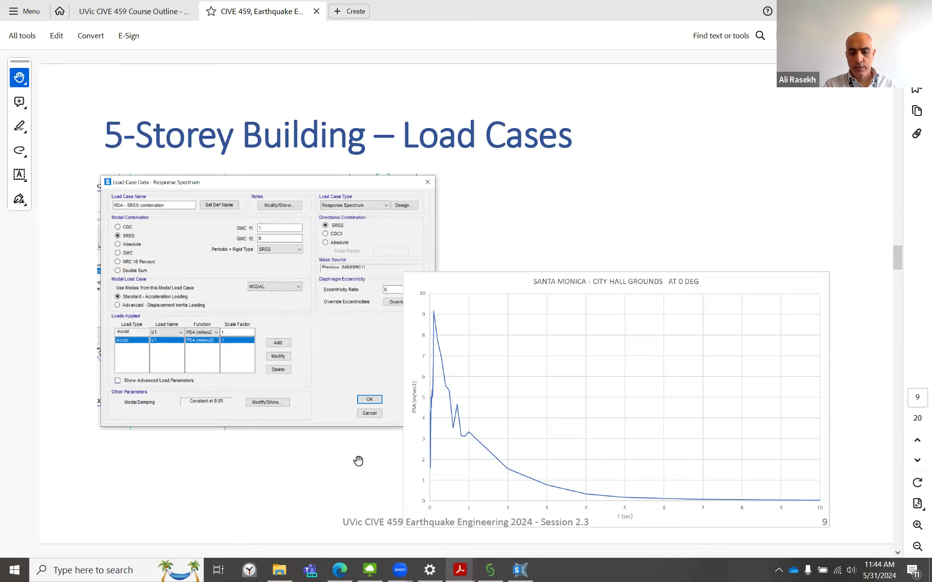
{"action": "scroll", "coordinate": [358, 461], "scroll_direction": "down", "scroll_amount": 1}
{"action": "scroll", "coordinate": [358, 461], "scroll_direction": "up", "scroll_amount": 1}
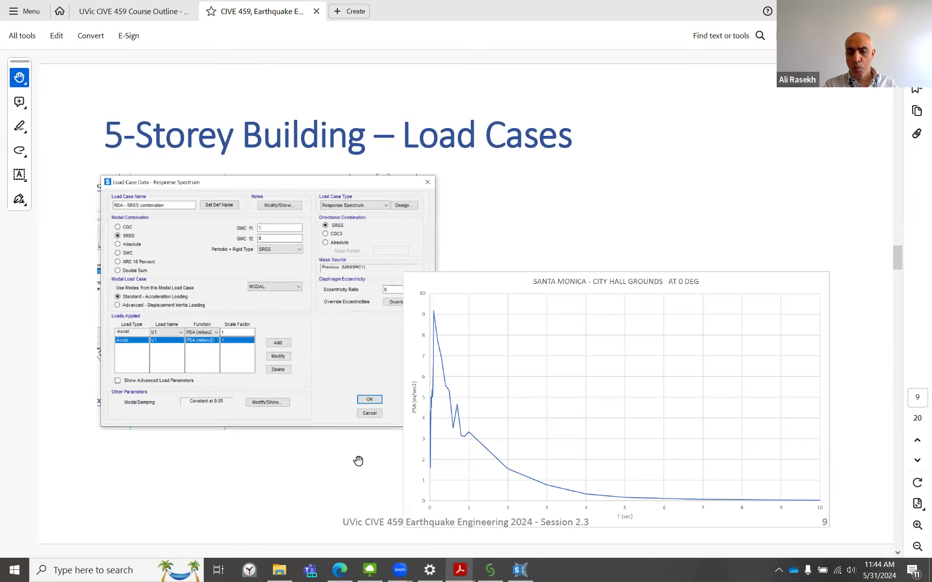
{"action": "scroll", "coordinate": [358, 461], "scroll_direction": "down", "scroll_amount": 1}
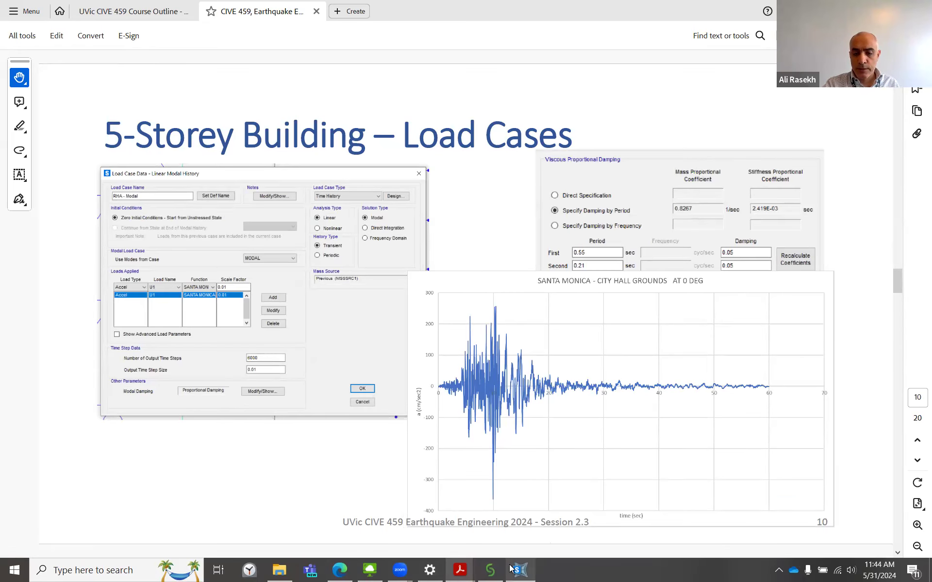
Step: Return to SAP2000 and close the PSA (m/sec2) spectrum and the response spectrum function list without changes
{"action": "mouse_move", "coordinate": [519, 568]}
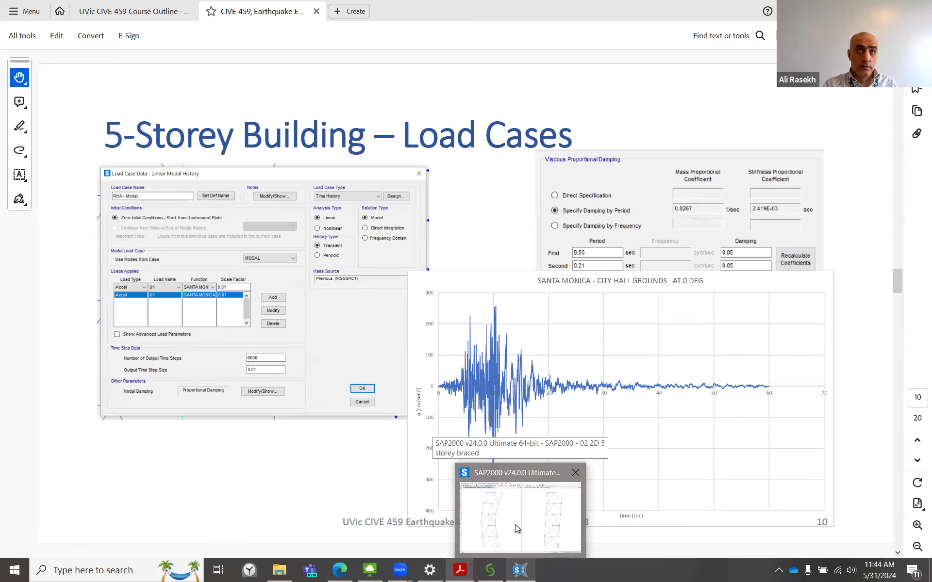
{"action": "left_click", "coordinate": [516, 528]}
{"action": "left_click", "coordinate": [439, 431]}
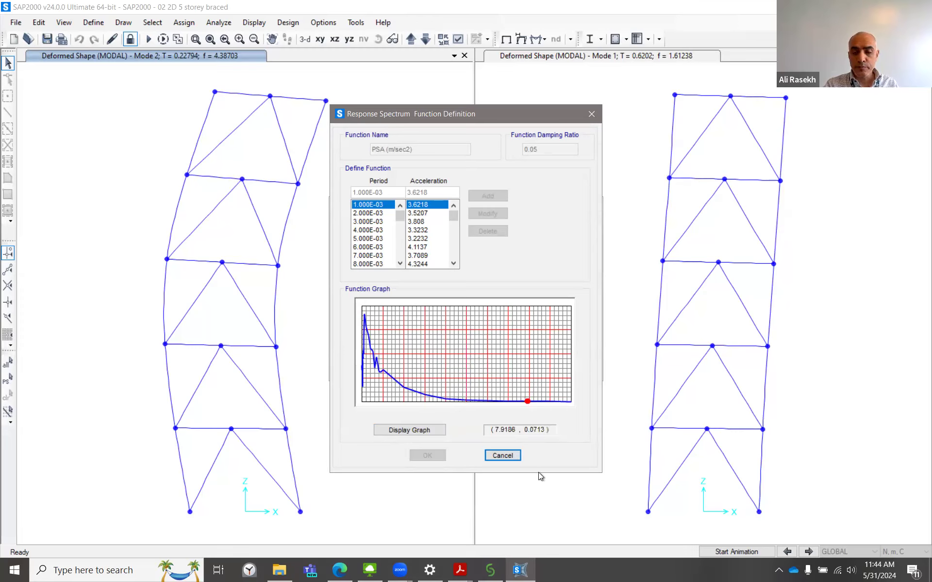
{"action": "left_click", "coordinate": [503, 456]}
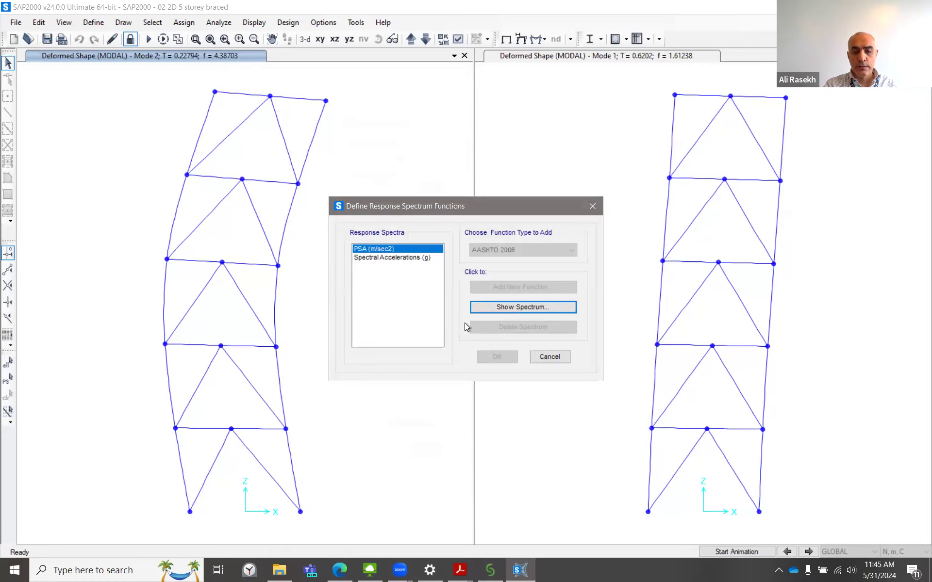
{"action": "left_click", "coordinate": [553, 357]}
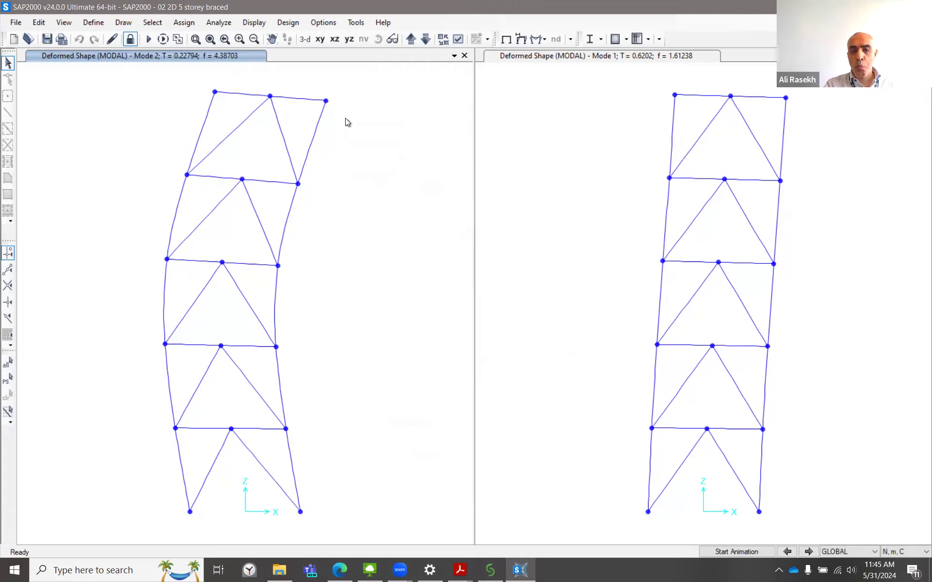
{"action": "left_click", "coordinate": [566, 208]}
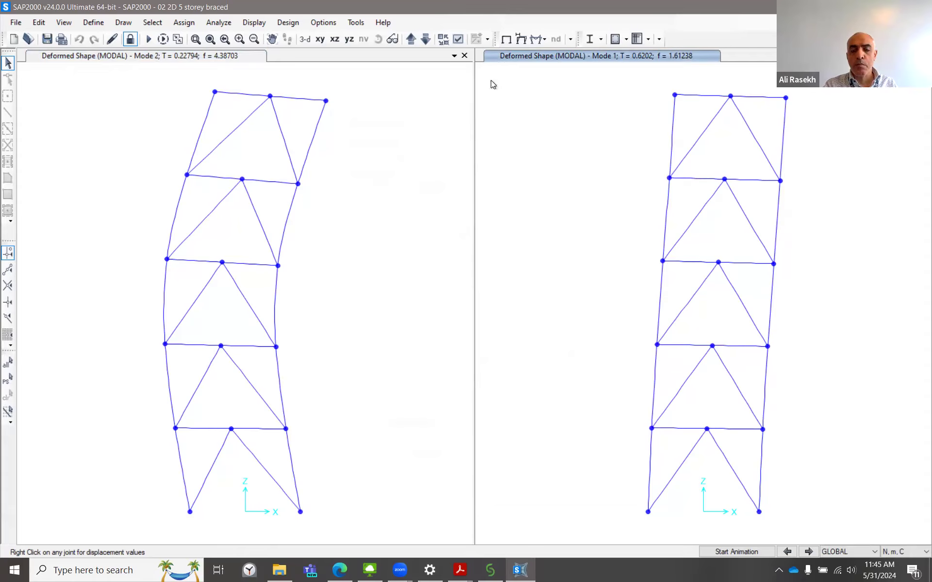
{"action": "left_click", "coordinate": [520, 39]}
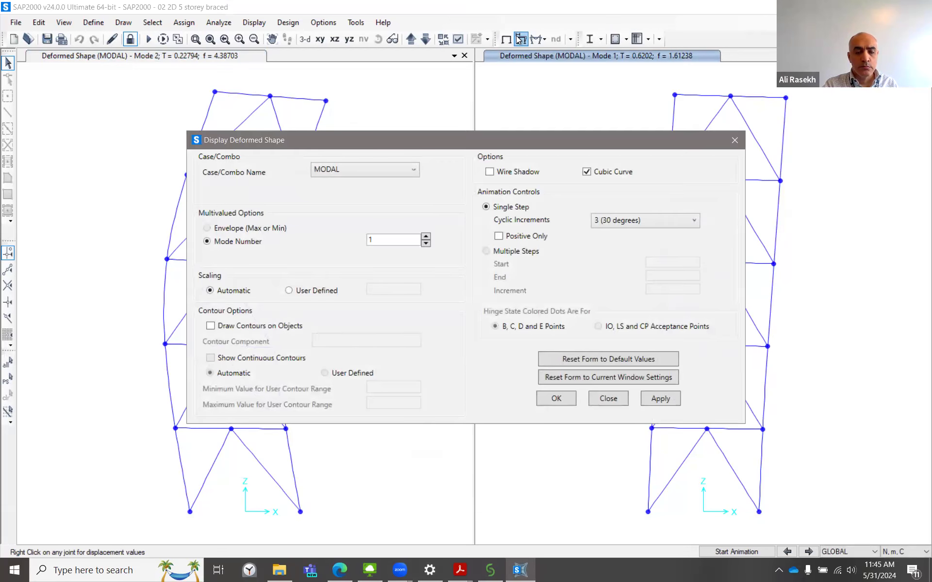
{"action": "left_click", "coordinate": [370, 171]}
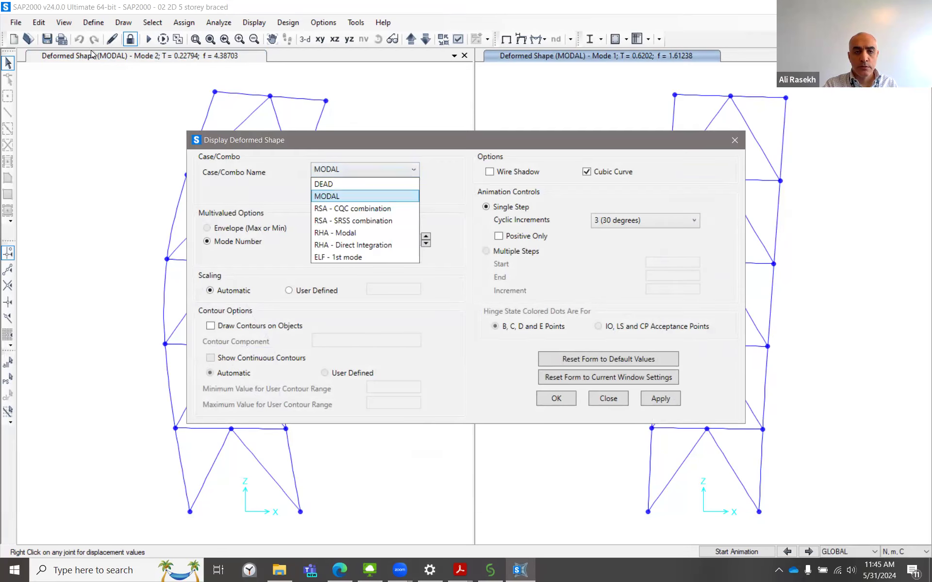
{"action": "left_click", "coordinate": [119, 56]}
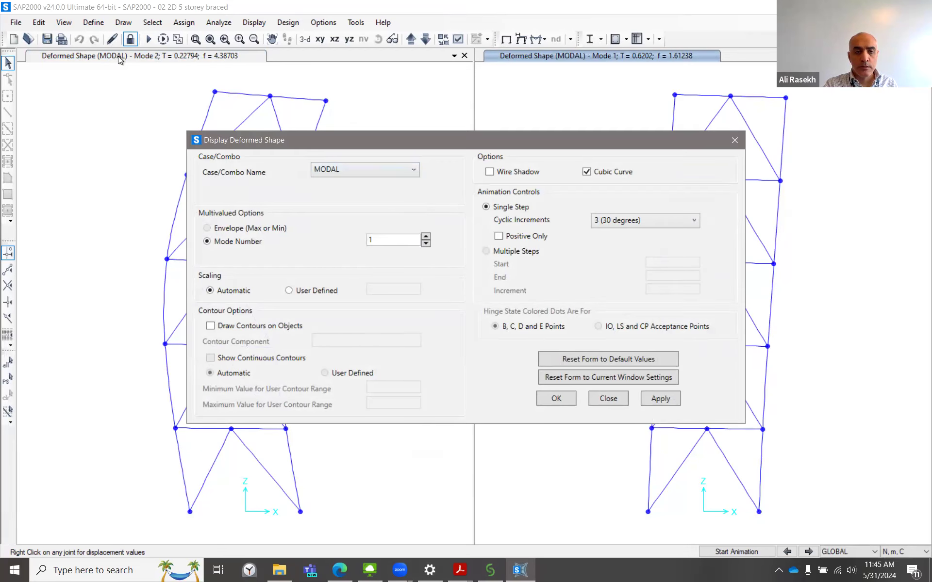
{"action": "left_click", "coordinate": [734, 140]}
Step: Display the RSA - CQC combination deformed shape in the Mode 2 view, keeping the deformed shape settings clear of the frame
{"action": "left_click", "coordinate": [186, 55]}
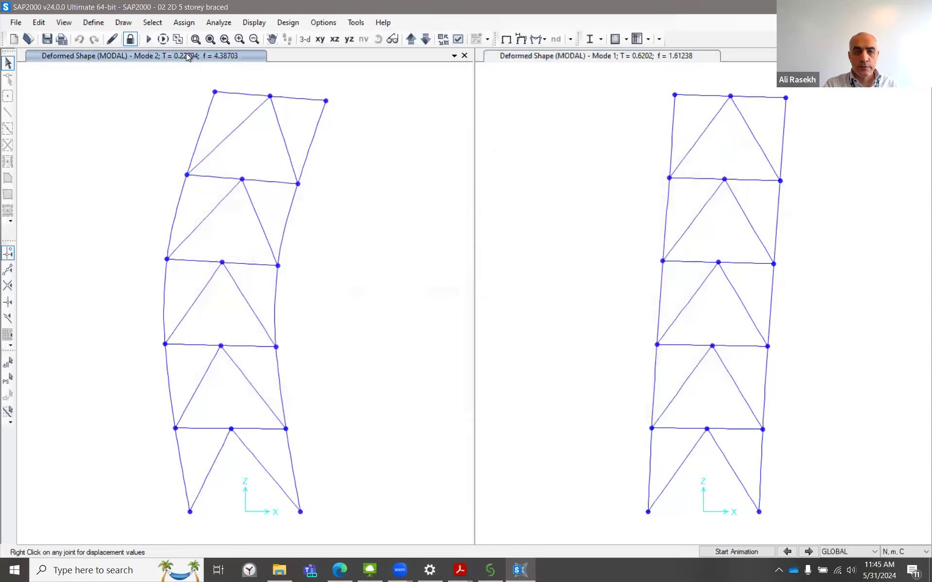
{"action": "left_click", "coordinate": [523, 40]}
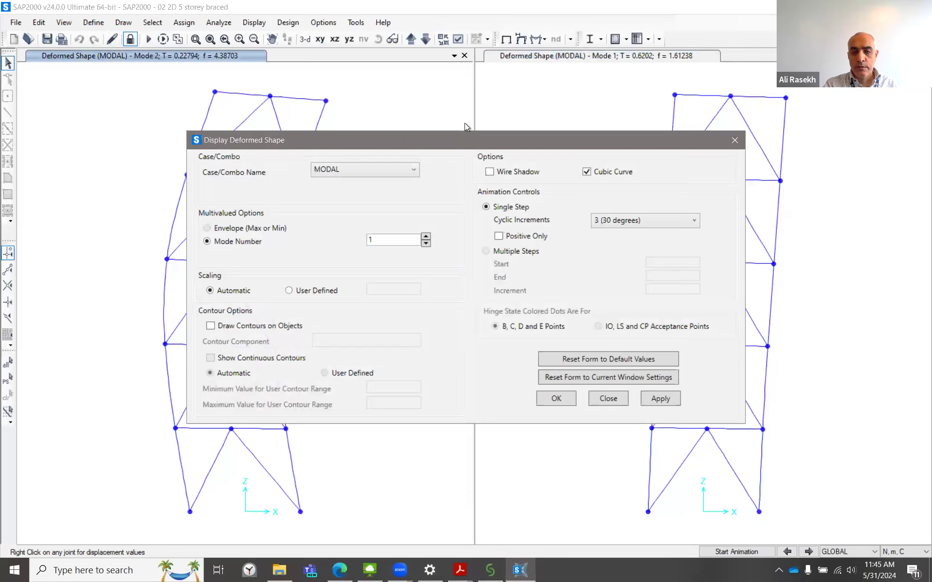
{"action": "left_click", "coordinate": [393, 170]}
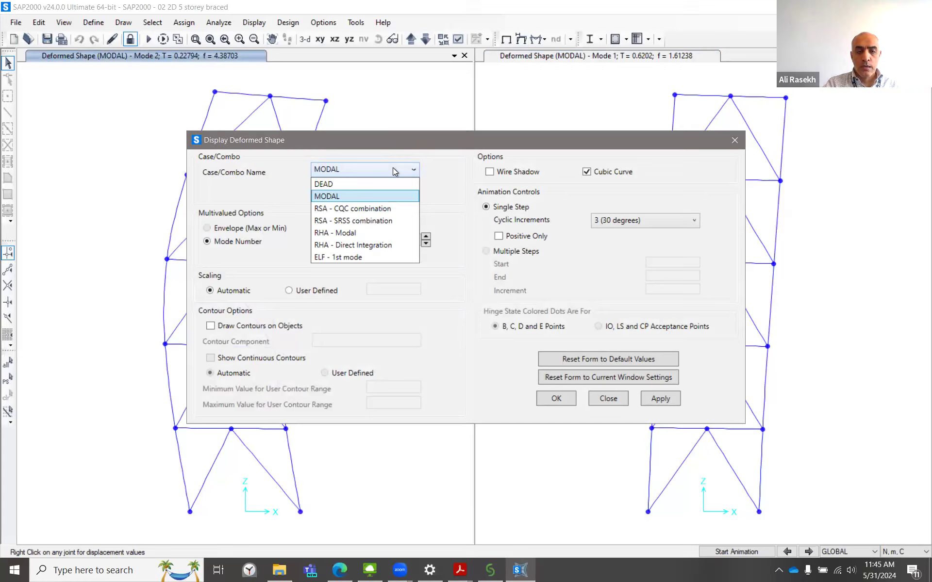
{"action": "left_click", "coordinate": [371, 211]}
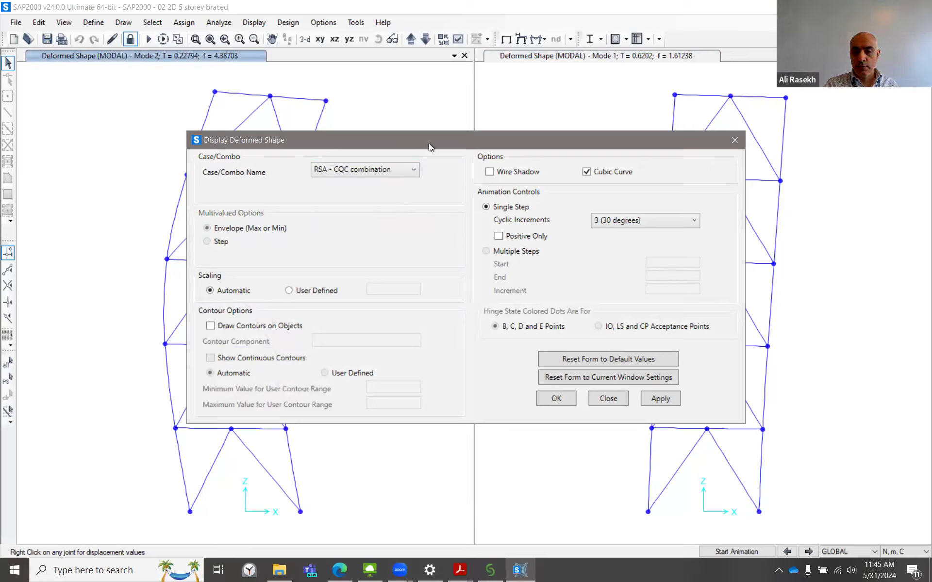
{"action": "left_click_drag", "start_coordinate": [429, 144], "coordinate": [557, 97]}
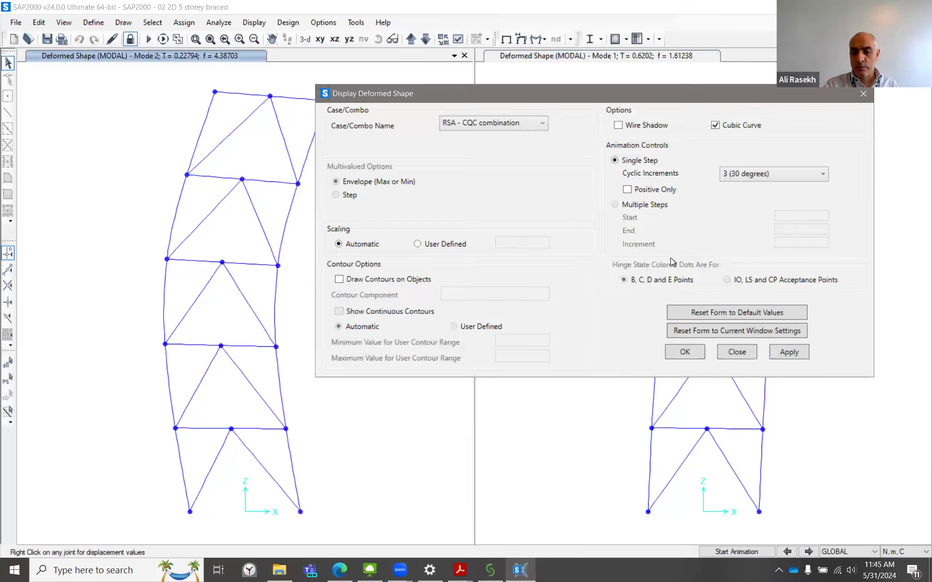
{"action": "left_click", "coordinate": [793, 353]}
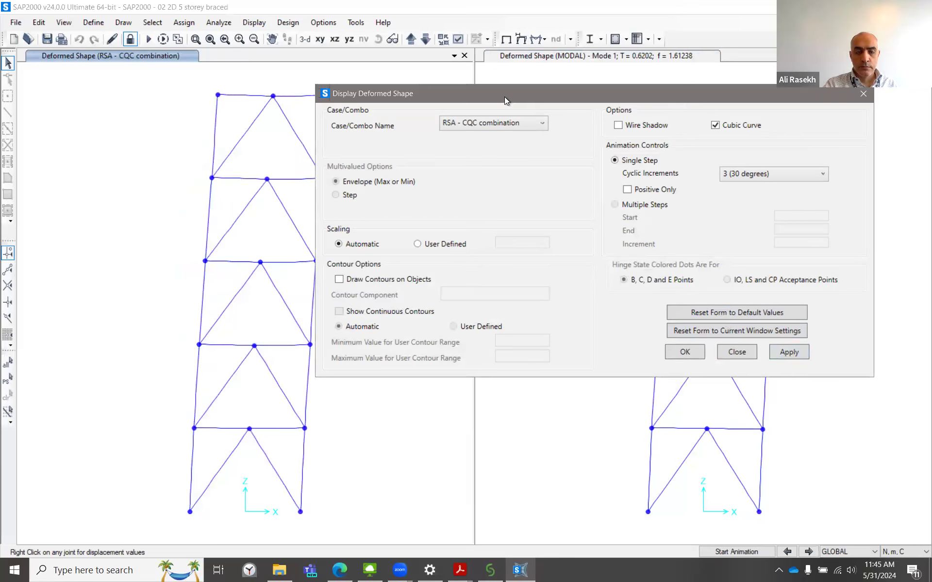
{"action": "left_click_drag", "start_coordinate": [504, 97], "coordinate": [575, 100]}
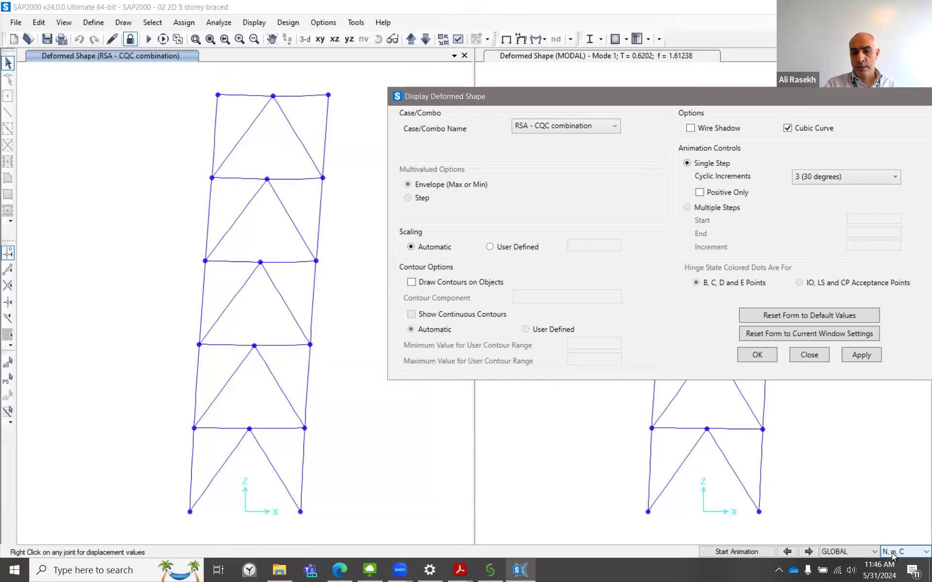
Step: Check the displacements of the left column's roof joint and set the display units to N, mm, C
{"action": "left_click", "coordinate": [325, 233]}
{"action": "mouse_move", "coordinate": [217, 95]}
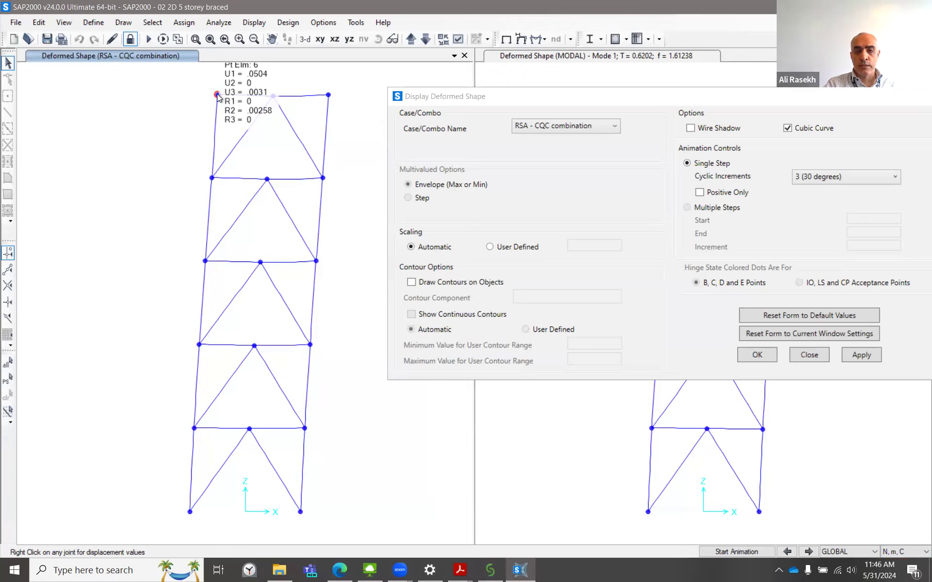
{"action": "left_click", "coordinate": [911, 553]}
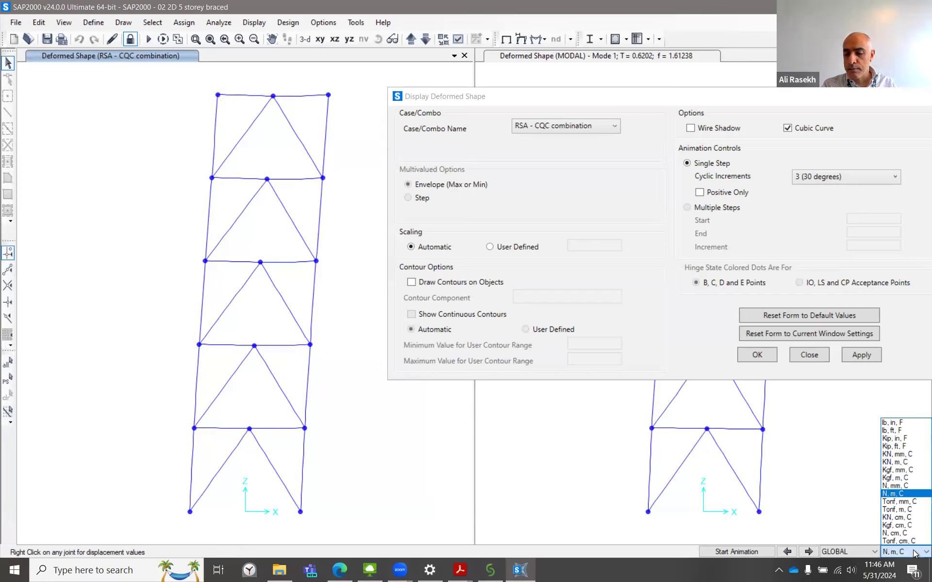
{"action": "left_click", "coordinate": [904, 487]}
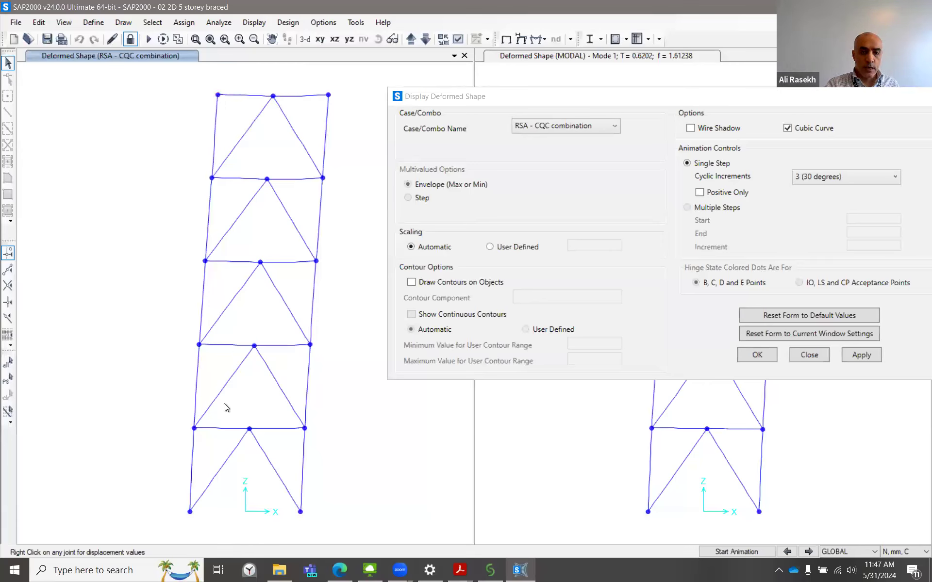
Step: Read the RSA - CQC combination displacements at the left column's first- and second-storey joints
{"action": "right_click", "coordinate": [194, 428]}
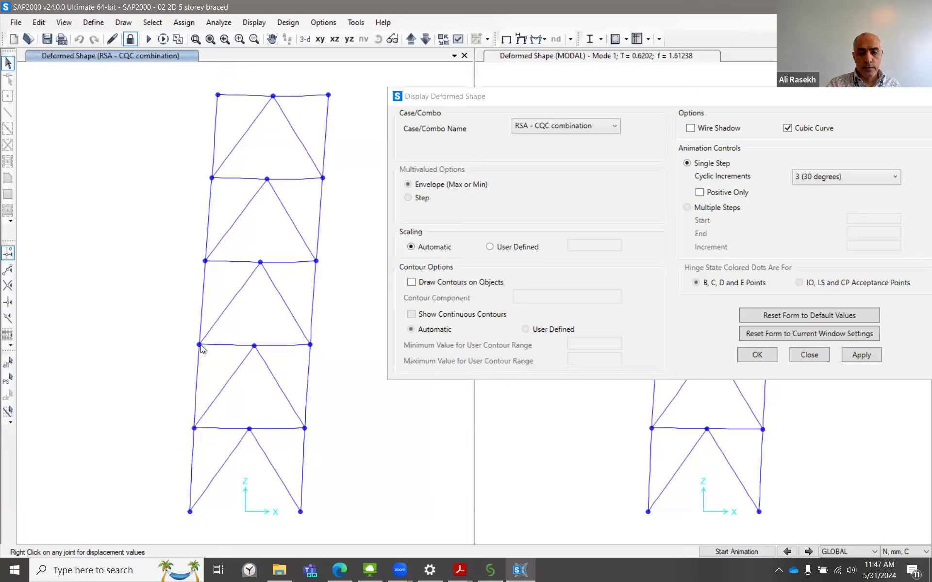
{"action": "mouse_move", "coordinate": [199, 345]}
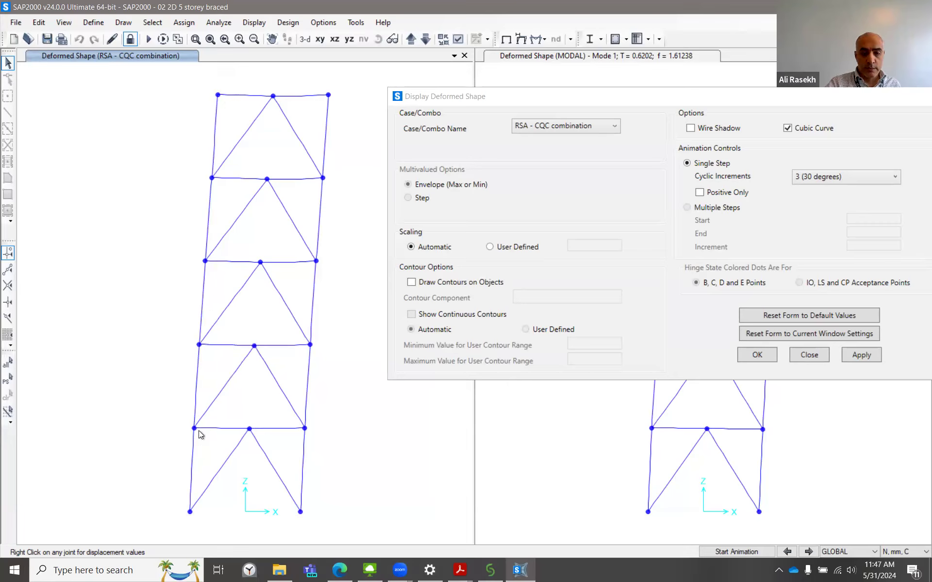
{"action": "right_click", "coordinate": [199, 344]}
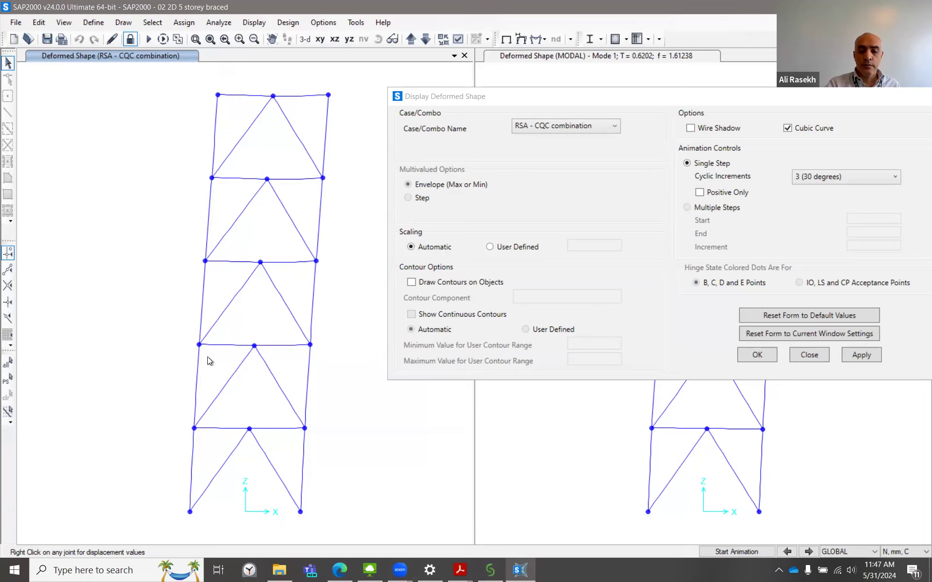
{"action": "right_click", "coordinate": [200, 344]}
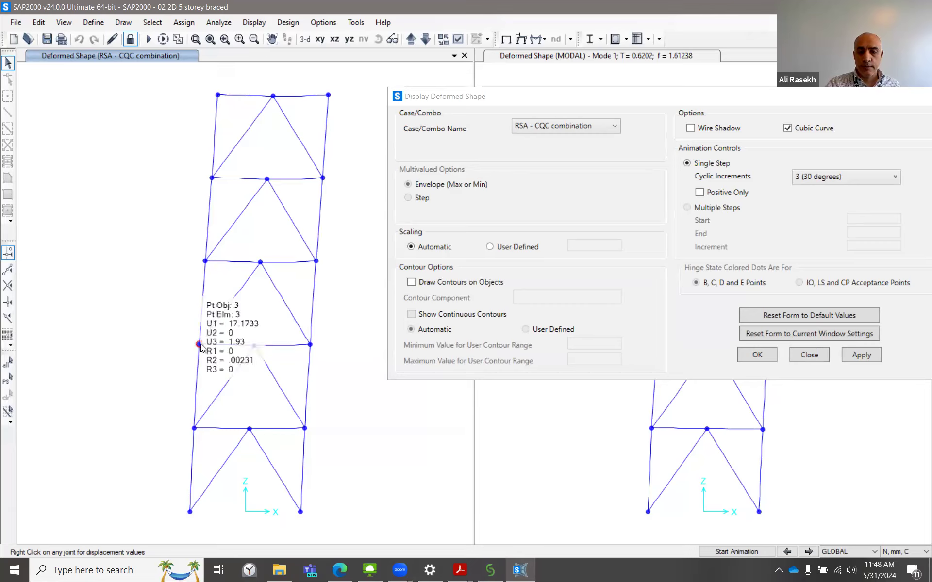
{"action": "right_click", "coordinate": [195, 429]}
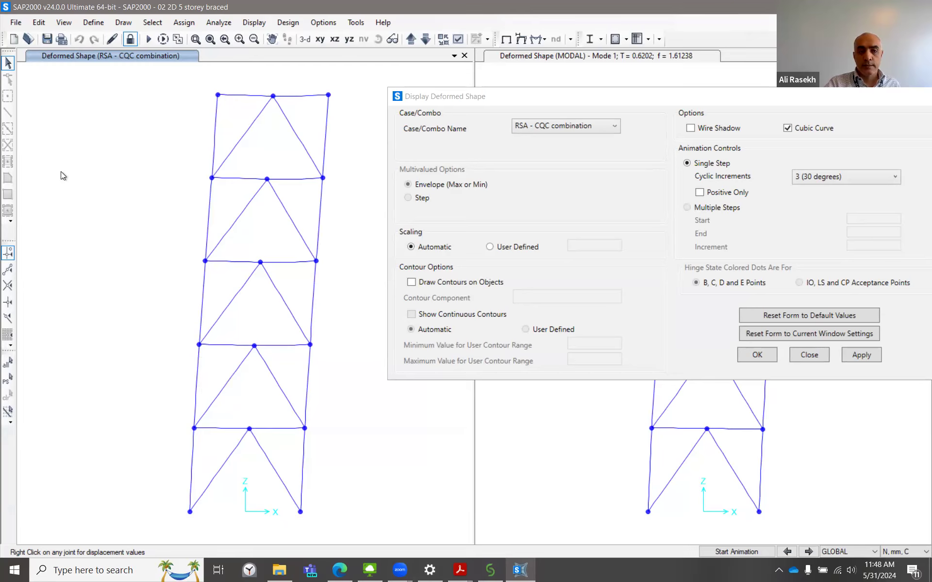
Step: Switch the deformed shape view from RSA - CQC combination to the RSA - SRSS combination case
{"action": "left_click", "coordinate": [614, 128]}
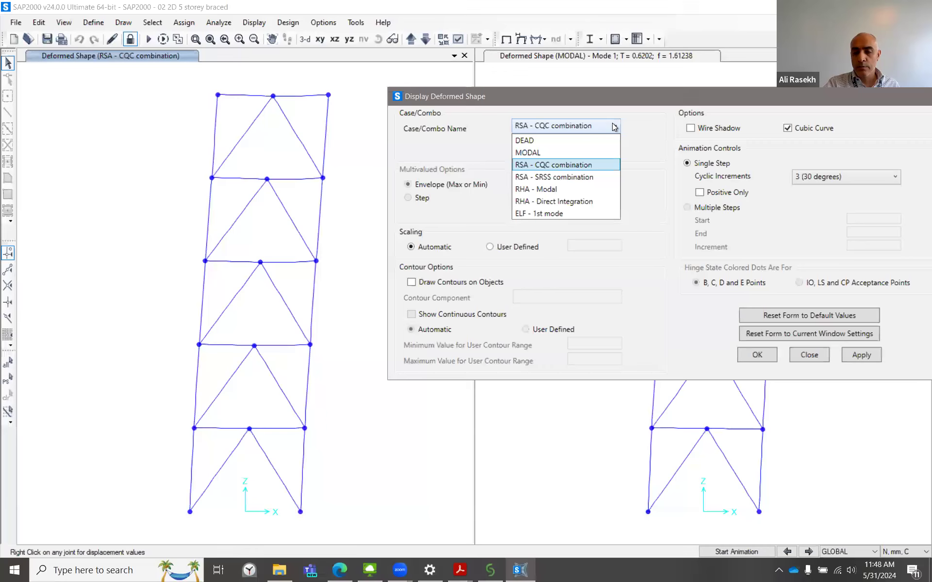
{"action": "left_click", "coordinate": [571, 178]}
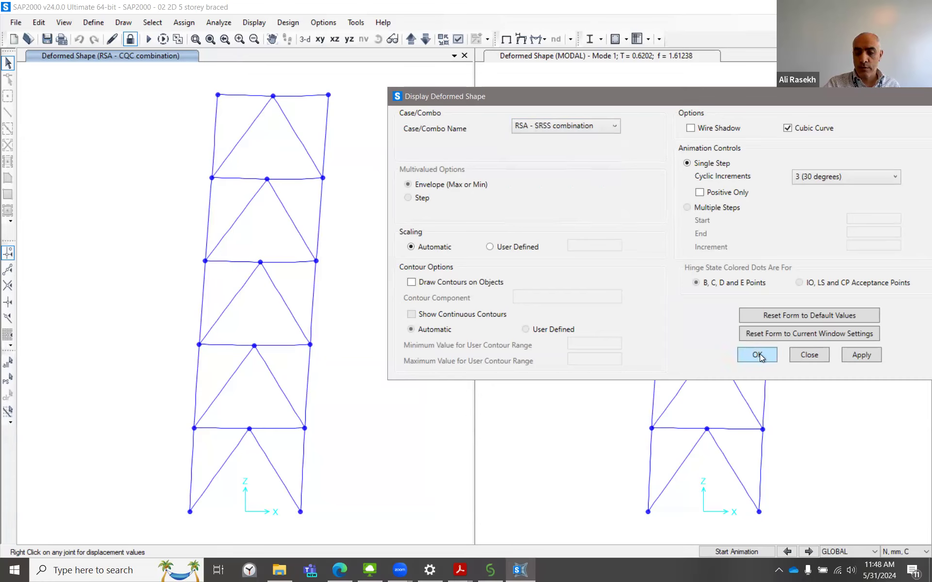
{"action": "left_click", "coordinate": [856, 355]}
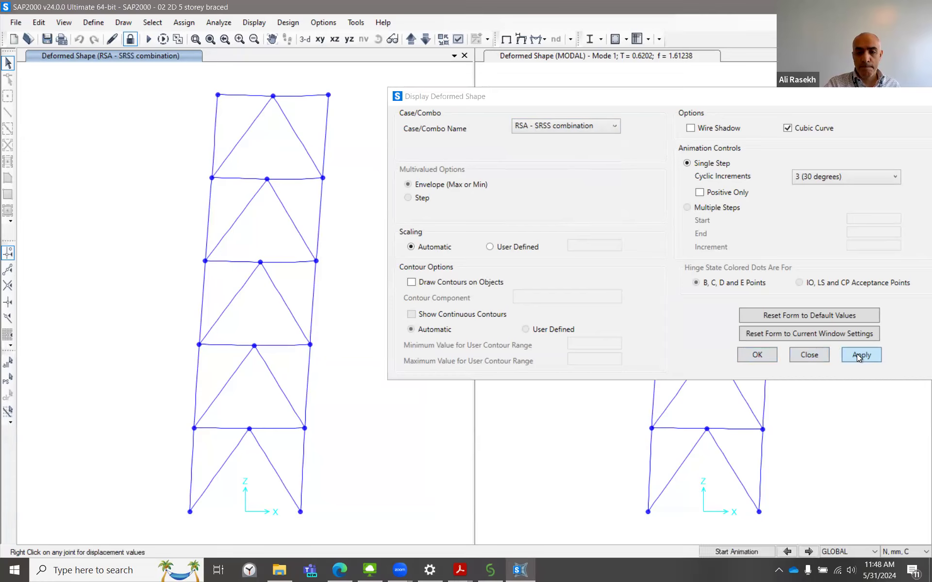
Step: Read the RSA - SRSS displacements at the left column's first-storey, second-storey and roof joints, and close the deformed shape settings
{"action": "right_click", "coordinate": [195, 428]}
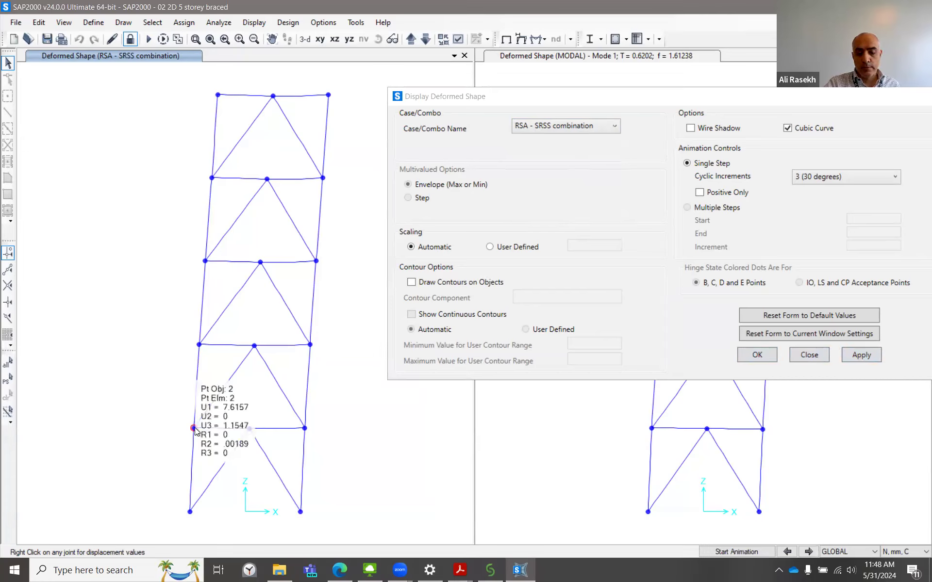
{"action": "right_click", "coordinate": [199, 345]}
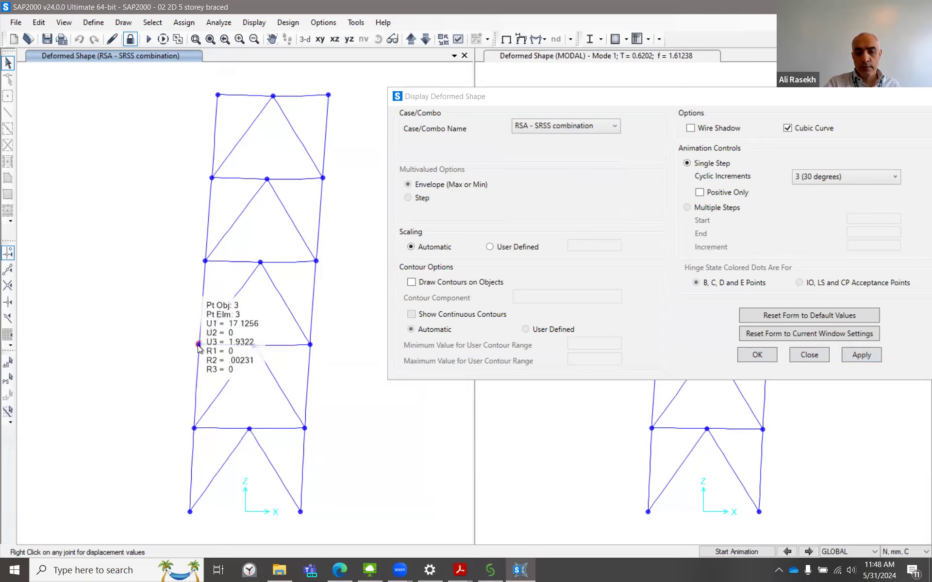
{"action": "right_click", "coordinate": [217, 95]}
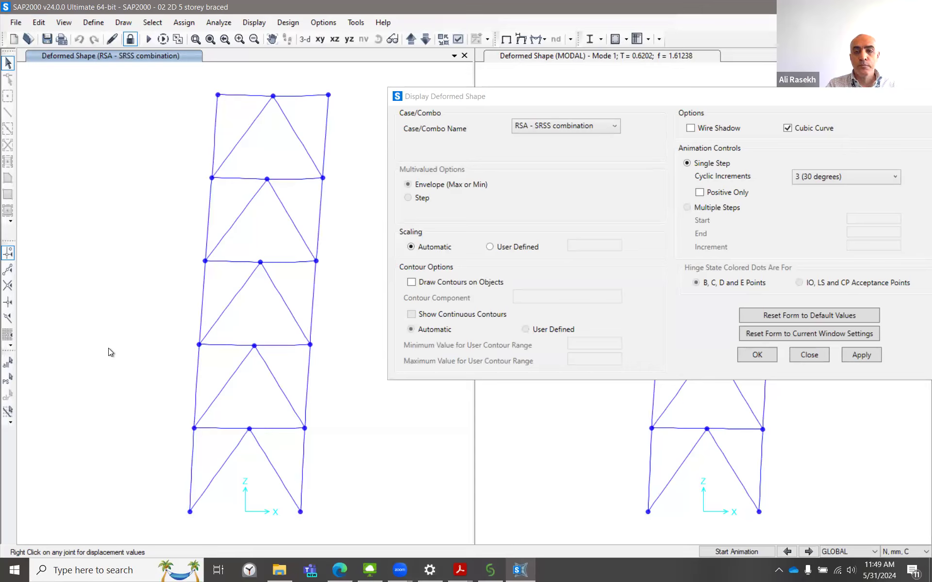
{"action": "left_click", "coordinate": [573, 102]}
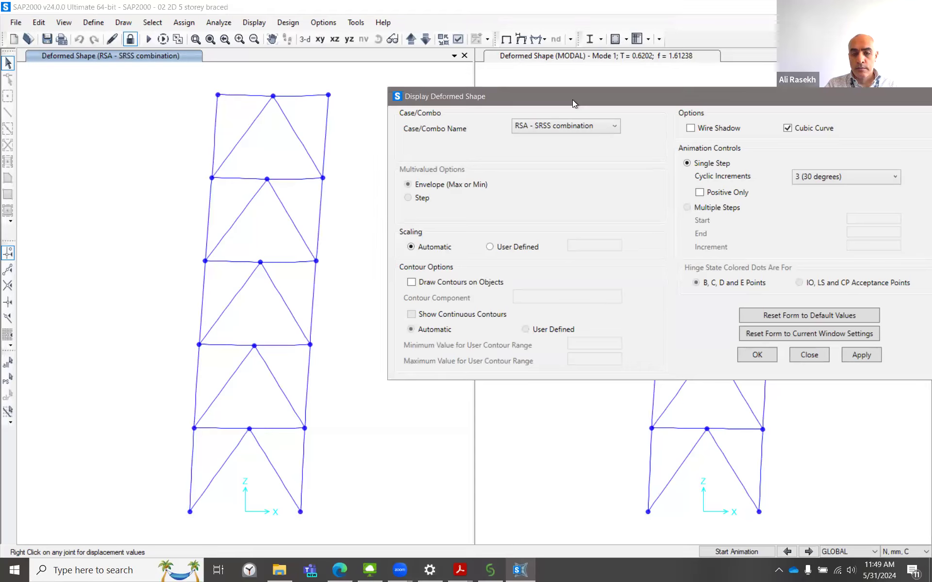
{"action": "left_click_drag", "start_coordinate": [572, 100], "coordinate": [385, 127]}
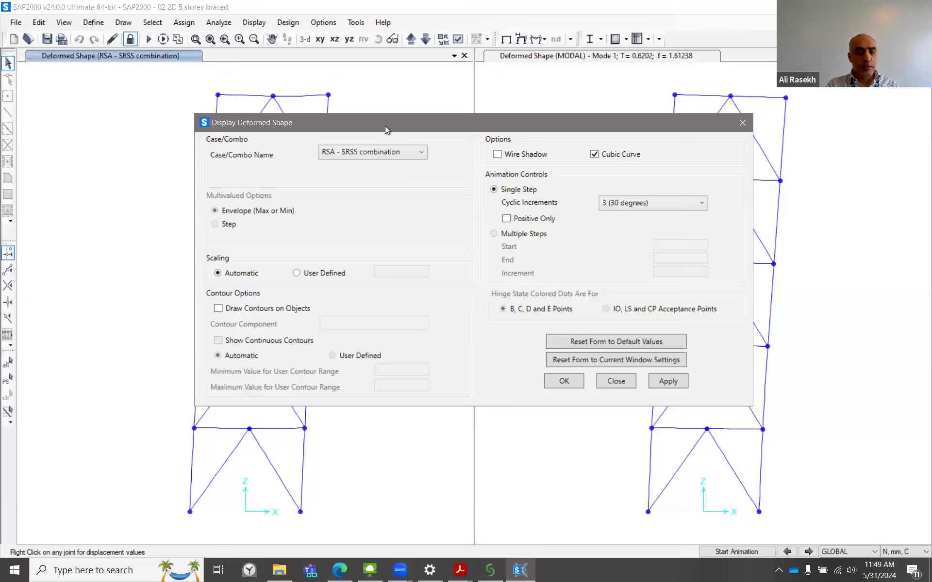
{"action": "left_click_drag", "start_coordinate": [386, 126], "coordinate": [539, 140]}
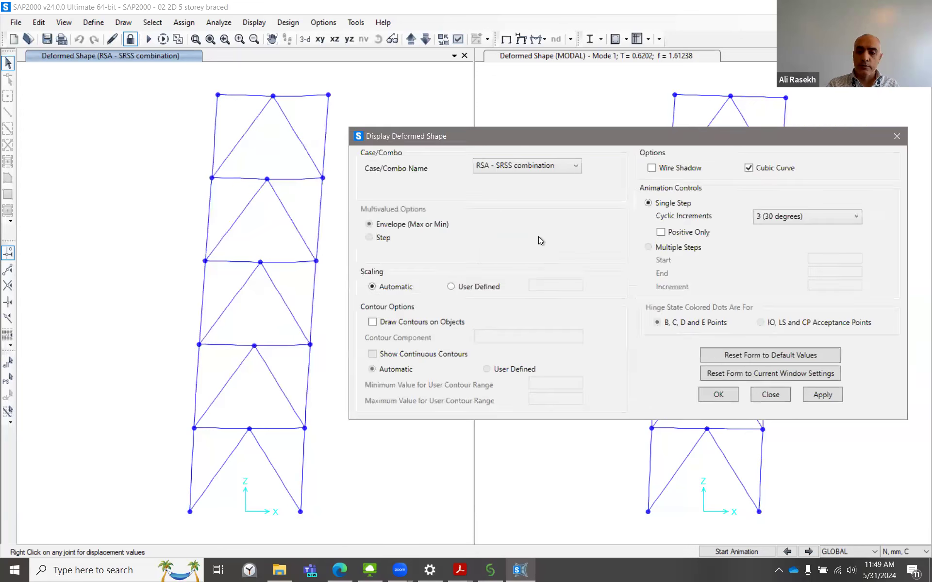
{"action": "left_click", "coordinate": [772, 395]}
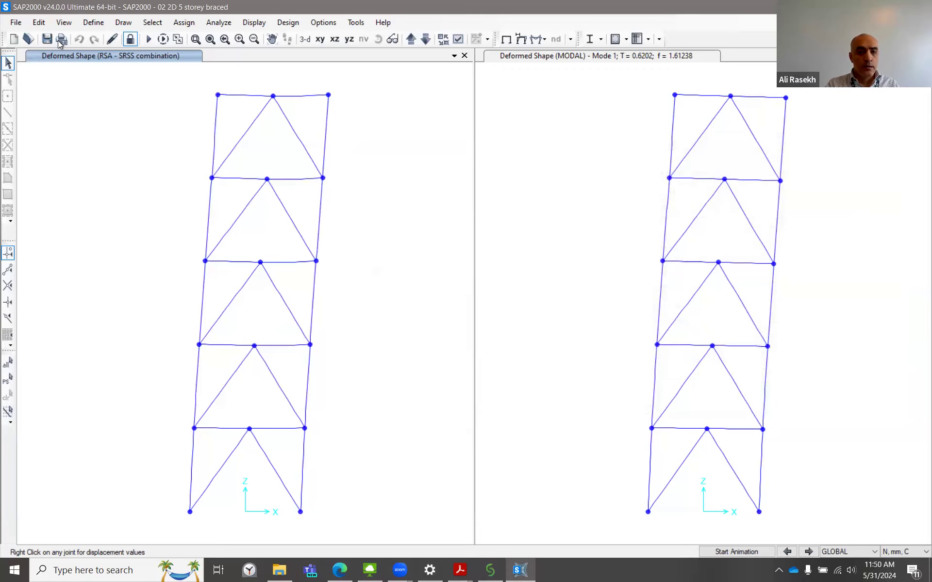
Step: Review the RSA - SRSS combination load case's modal combination, applied load and damping settings, leaving them as defined
{"action": "left_click", "coordinate": [89, 23]}
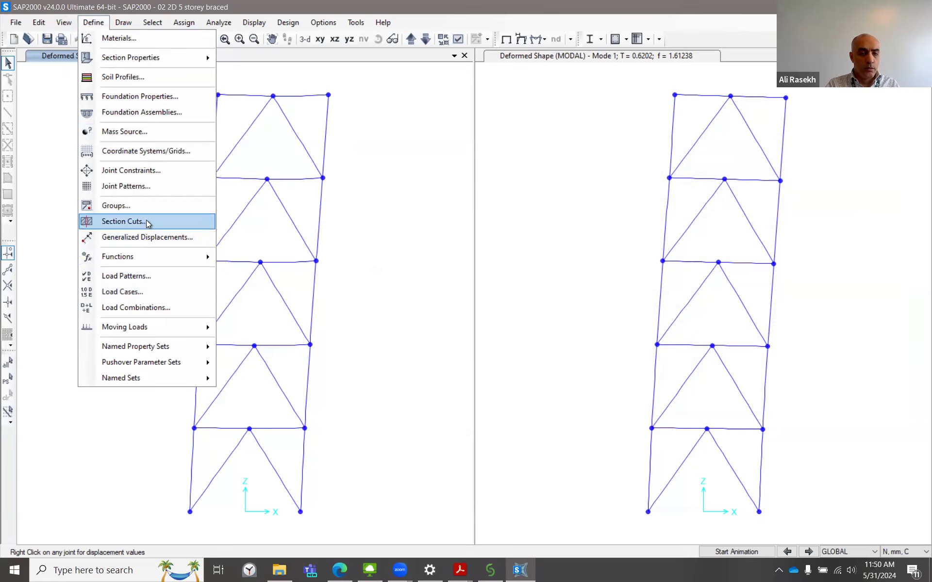
{"action": "left_click", "coordinate": [139, 292]}
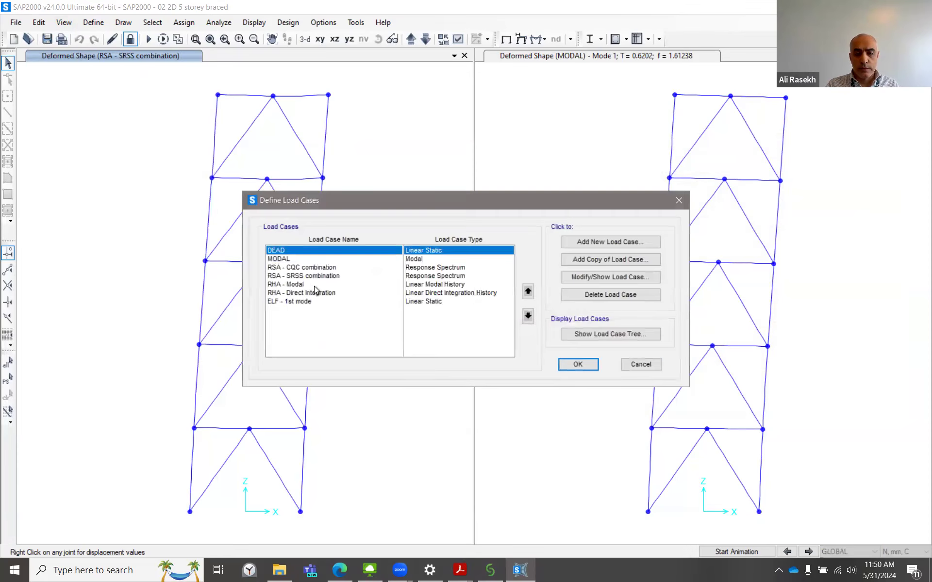
{"action": "left_click", "coordinate": [312, 276]}
{"action": "left_click", "coordinate": [617, 278]}
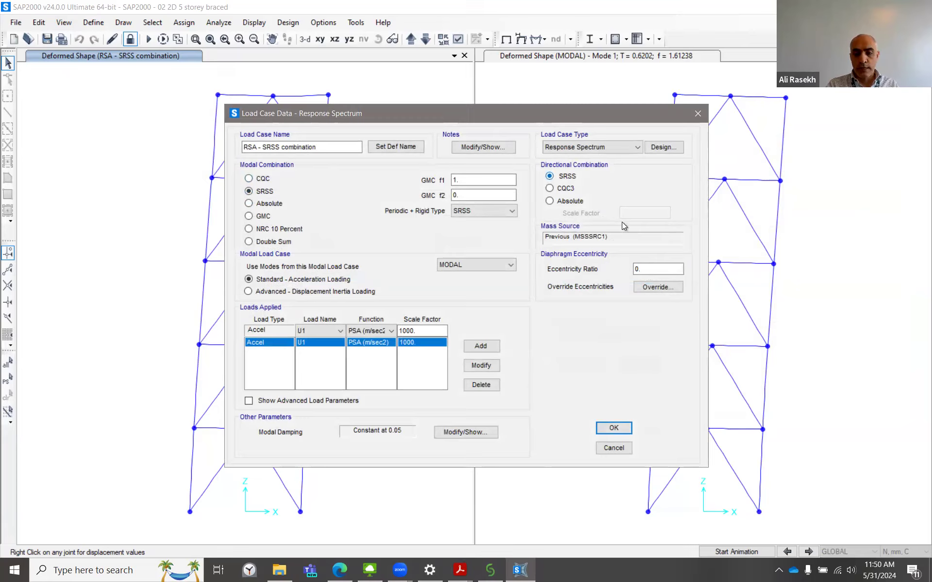
{"action": "left_click", "coordinate": [607, 447]}
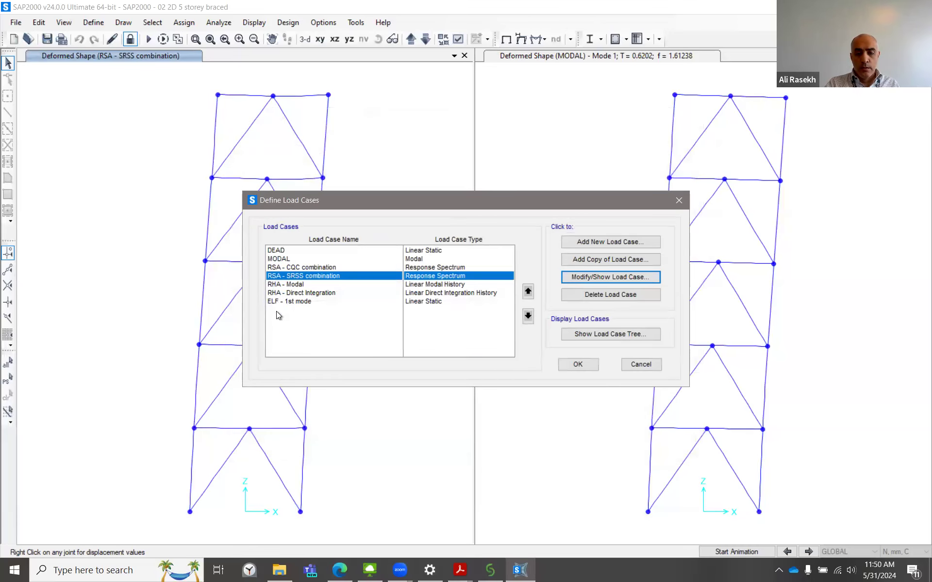
Step: Open the RHA - Modal load case data and review its time history type, applied ground motion load and time step settings
{"action": "left_click", "coordinate": [299, 285]}
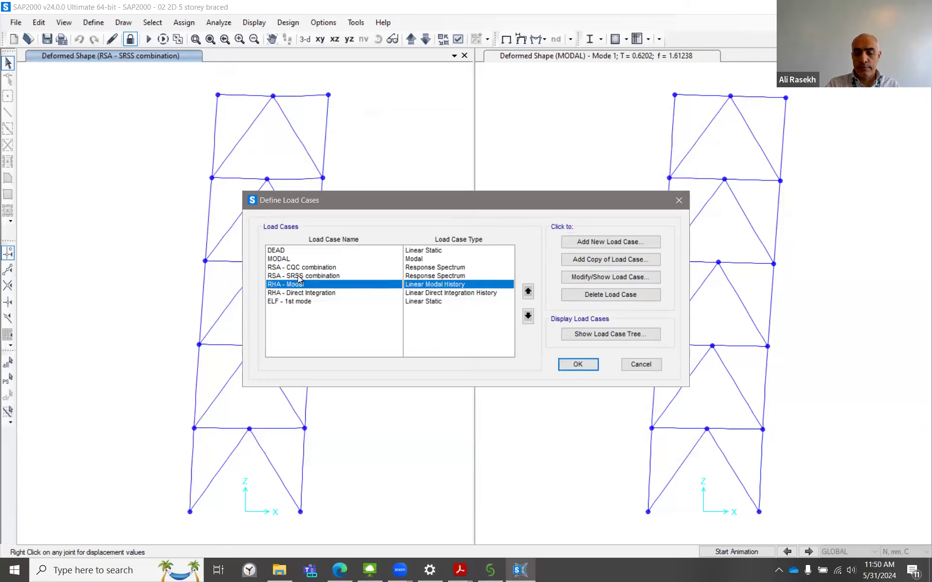
{"action": "left_click", "coordinate": [605, 279]}
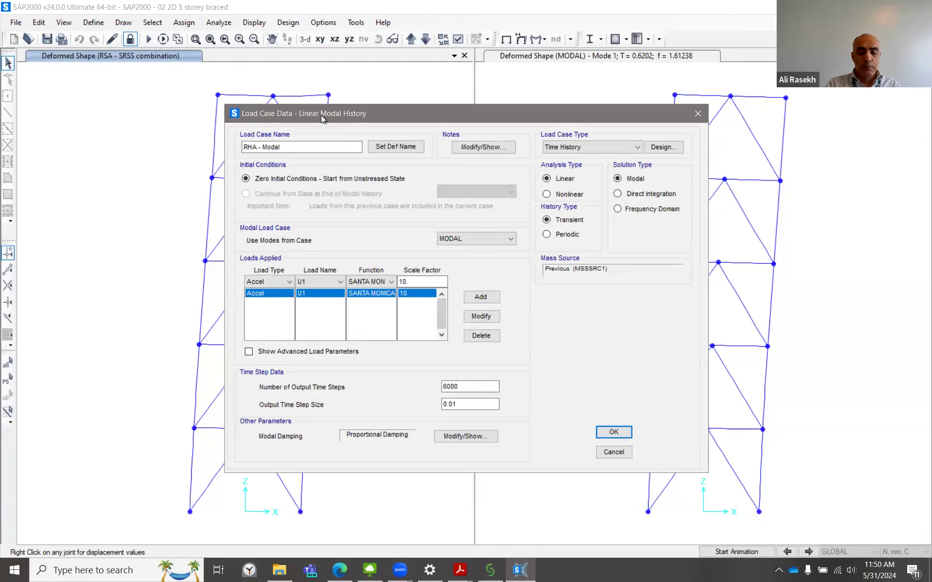
{"action": "left_click_drag", "start_coordinate": [321, 115], "coordinate": [320, 115]}
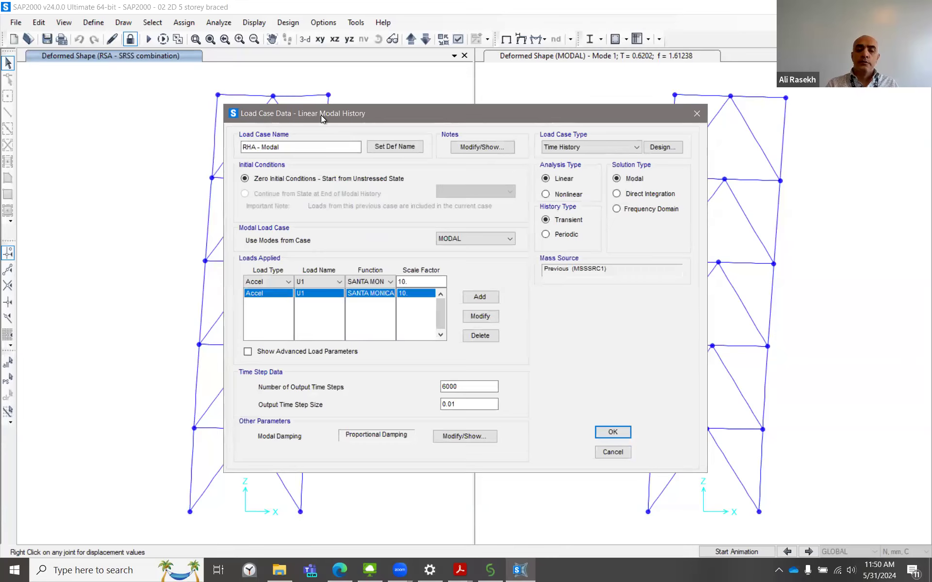
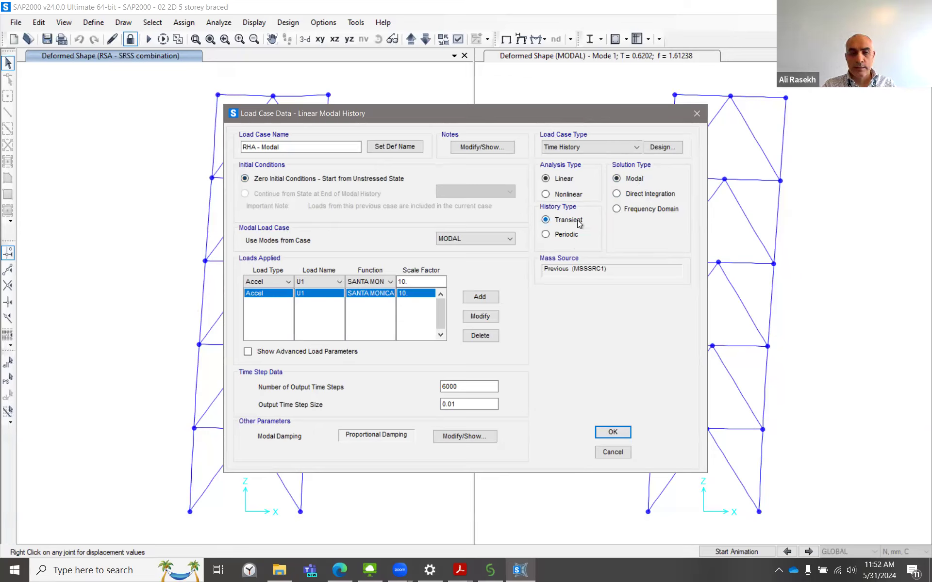
{"action": "left_click", "coordinate": [254, 310]}
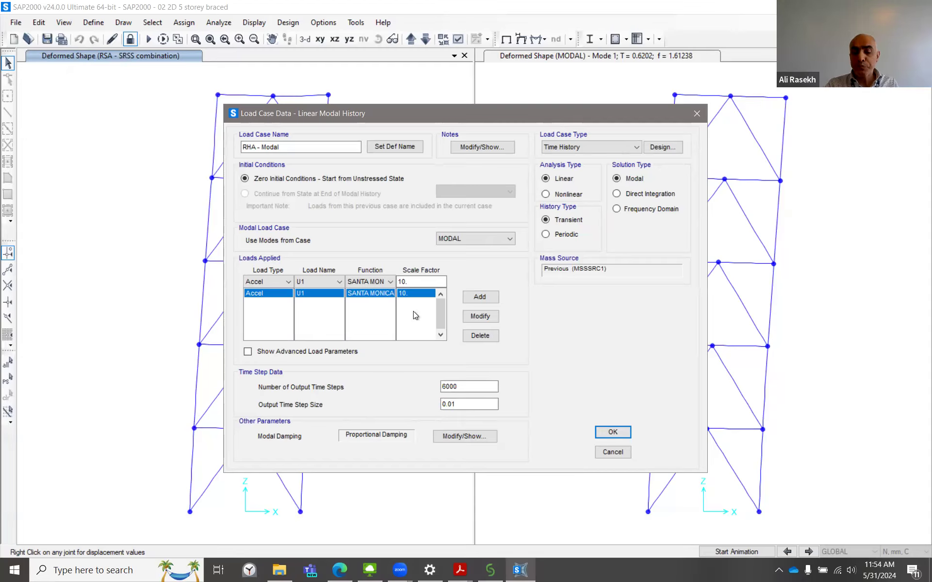
Step: Inspect the RHA - Modal case's proportional damping periods and coefficients, and close the load case definitions without changes
{"action": "left_click", "coordinate": [473, 438]}
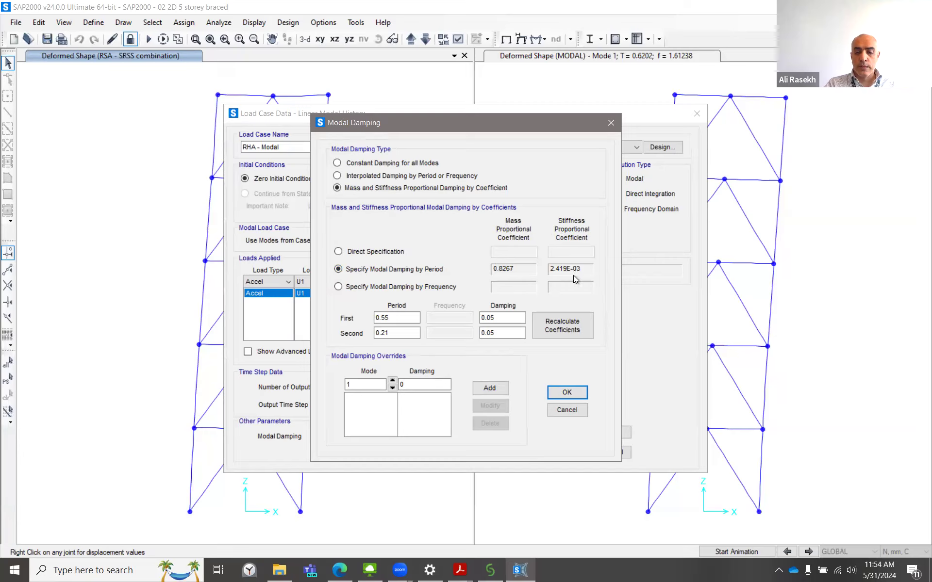
{"action": "left_click", "coordinate": [397, 318]}
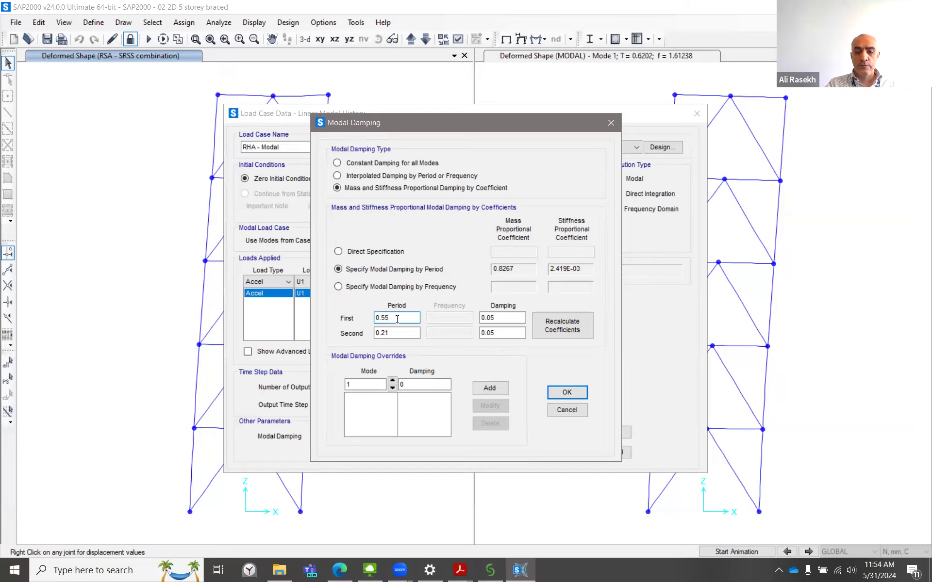
{"action": "left_click", "coordinate": [403, 333]}
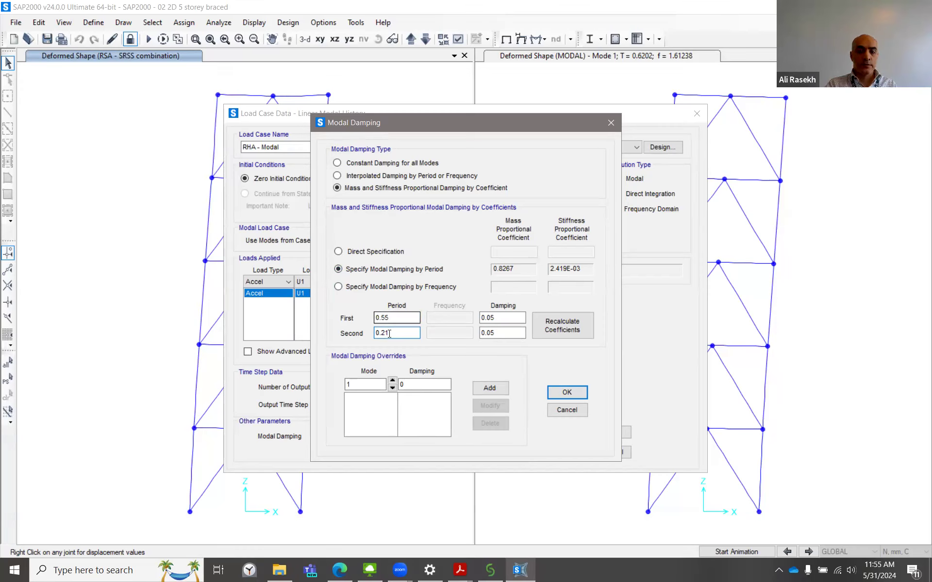
{"action": "left_click", "coordinate": [565, 410]}
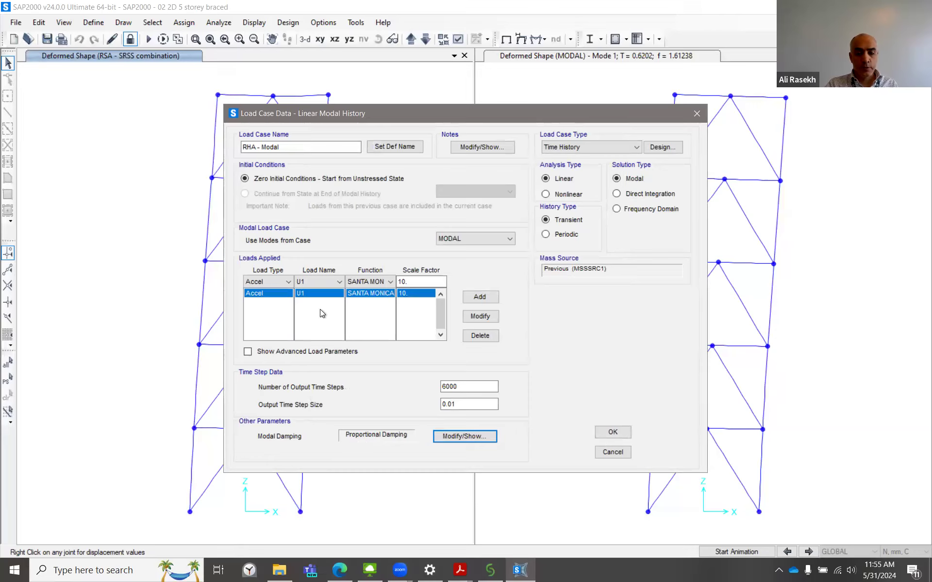
{"action": "left_click", "coordinate": [612, 453]}
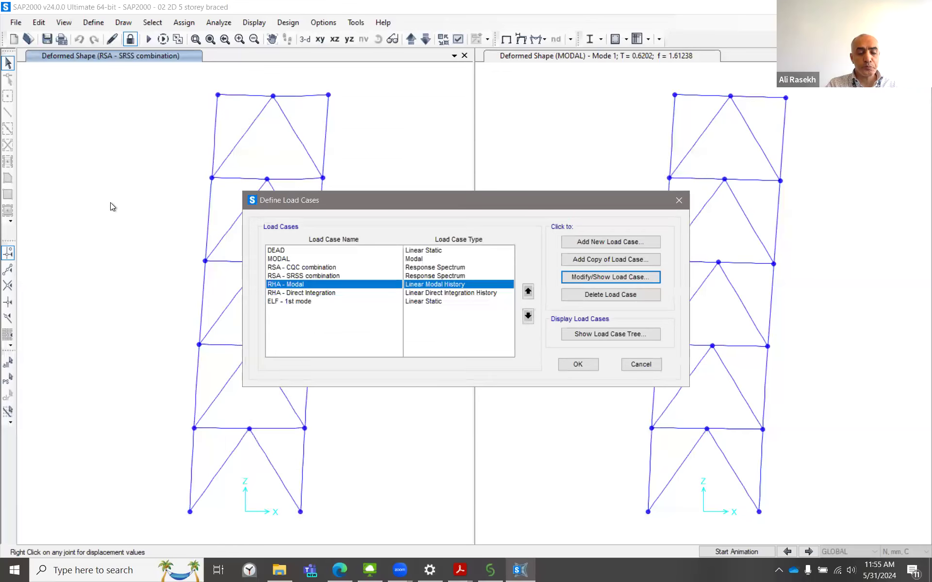
{"action": "left_click", "coordinate": [679, 200]}
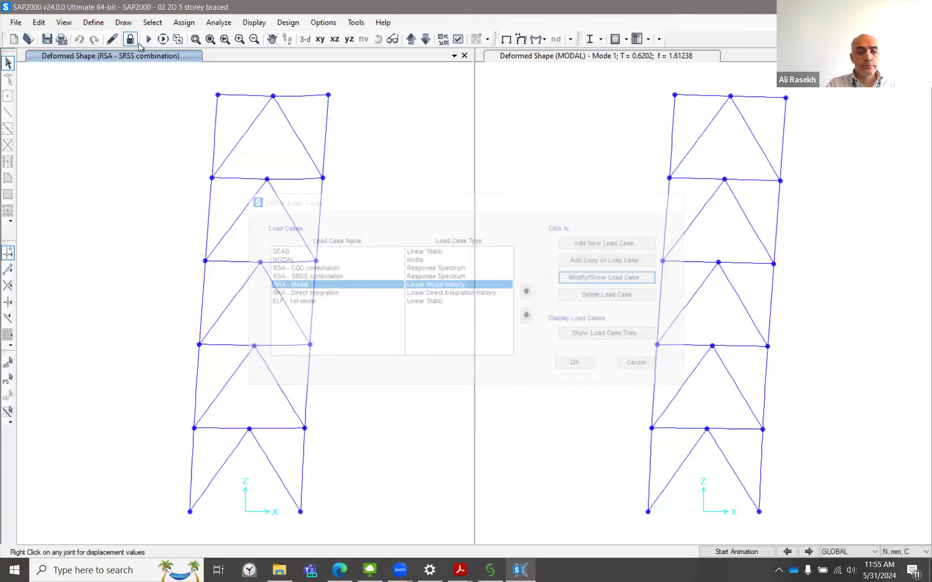
Step: Show the definition and graph of the SANTA MONICA time history function
{"action": "left_click", "coordinate": [94, 24]}
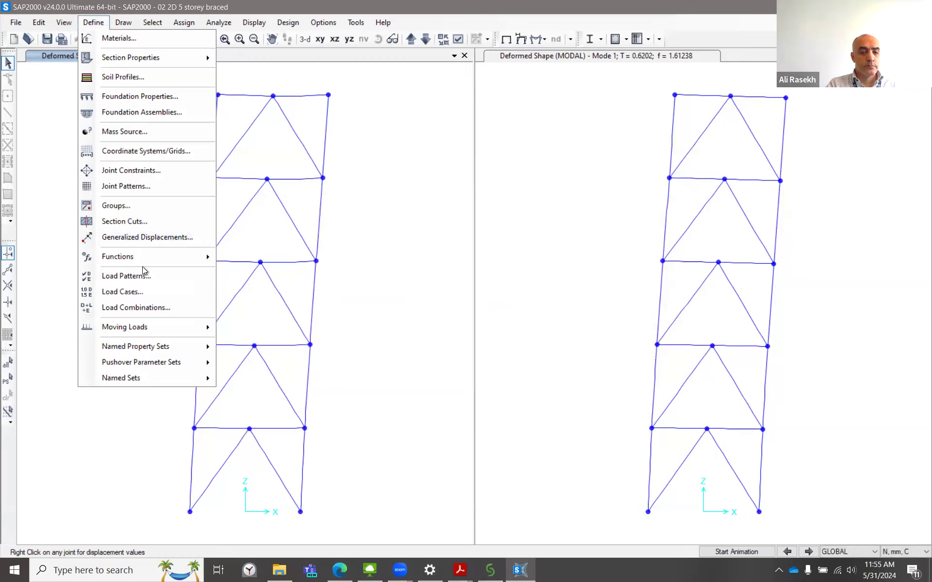
{"action": "mouse_move", "coordinate": [121, 259]}
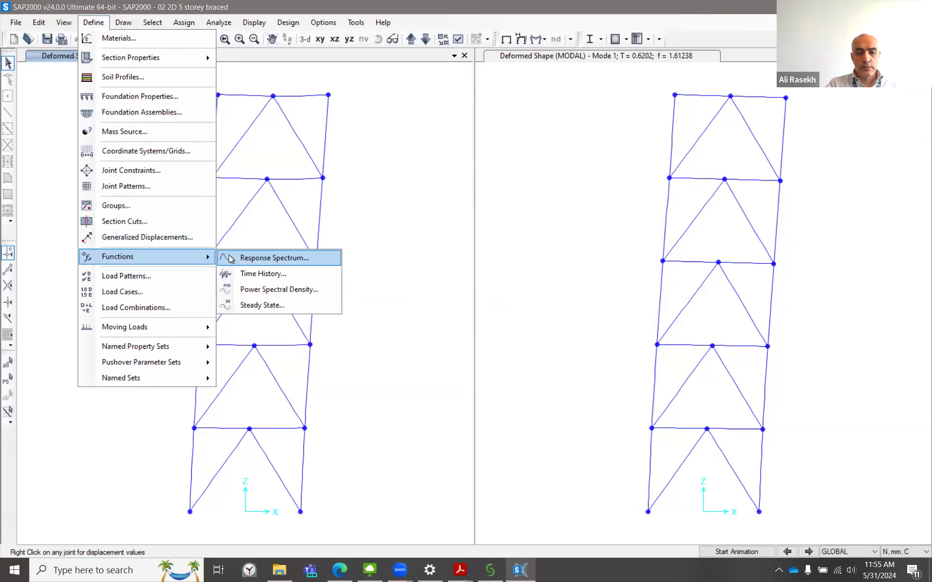
{"action": "left_click", "coordinate": [264, 273]}
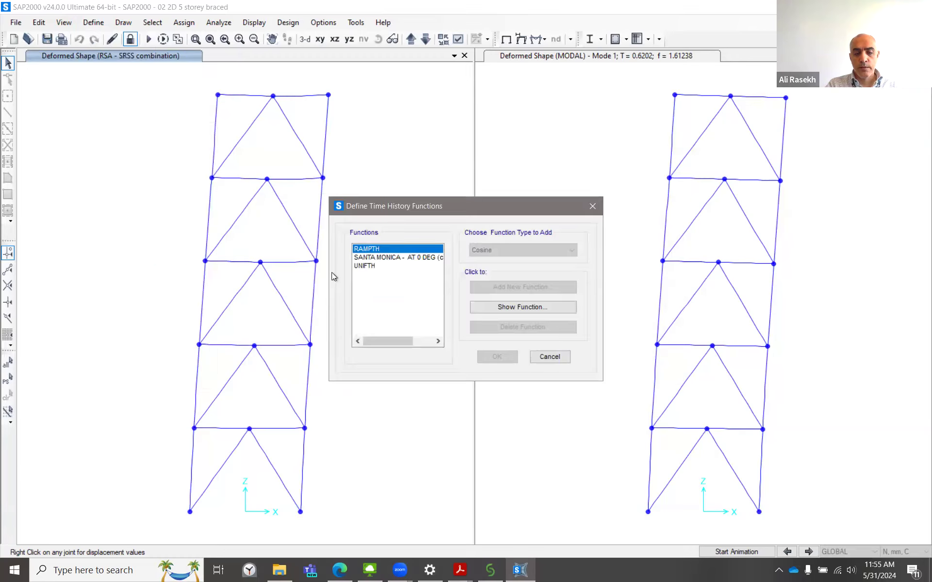
{"action": "left_click", "coordinate": [361, 259]}
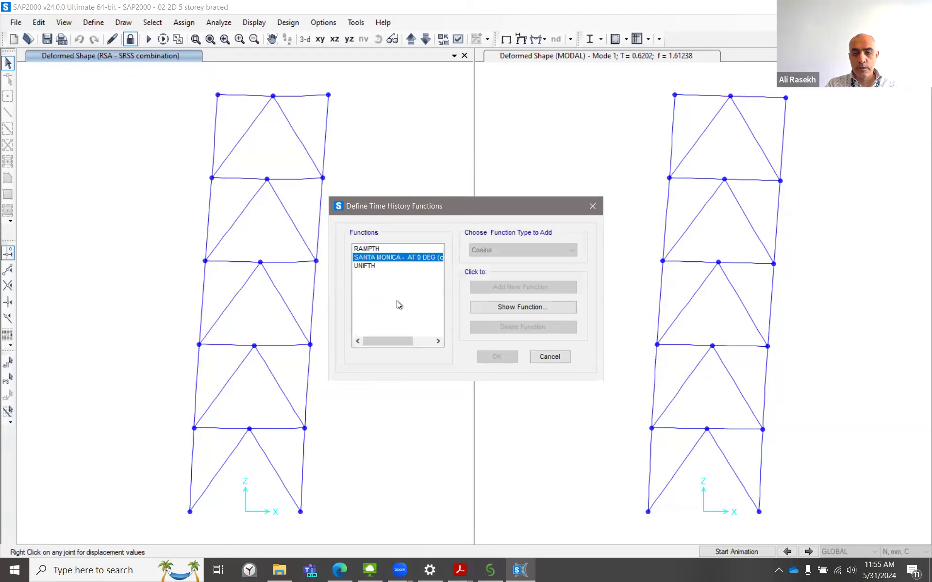
{"action": "left_click", "coordinate": [531, 307]}
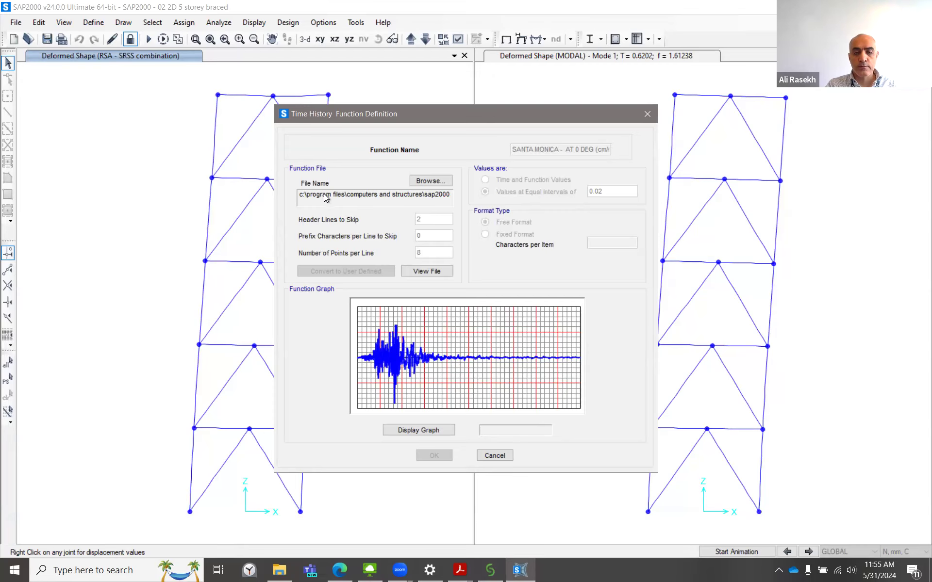
Step: Browse the function data files in SAP2000 24's Time History Functions folder to find the S_MONICA records
{"action": "left_click", "coordinate": [427, 182]}
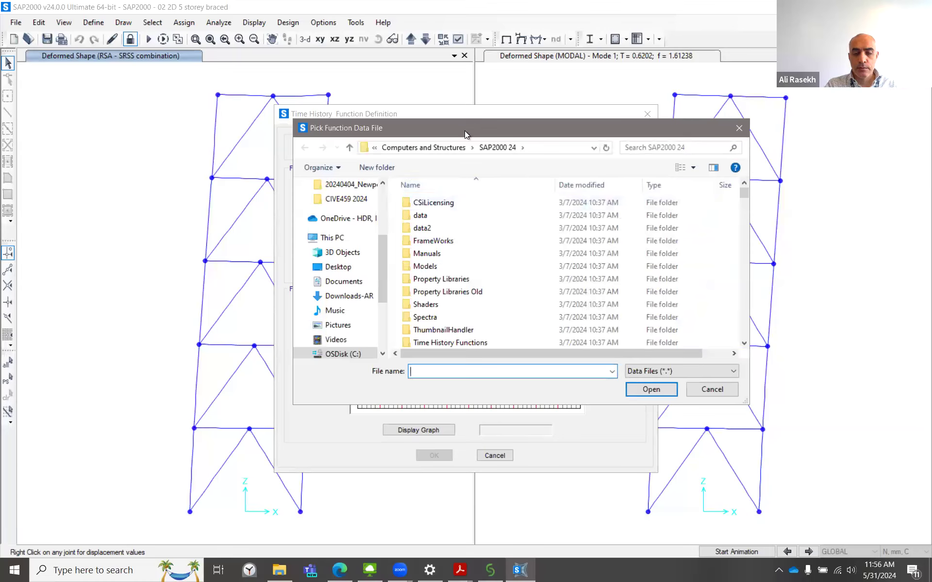
{"action": "left_click_drag", "start_coordinate": [464, 130], "coordinate": [470, 128]}
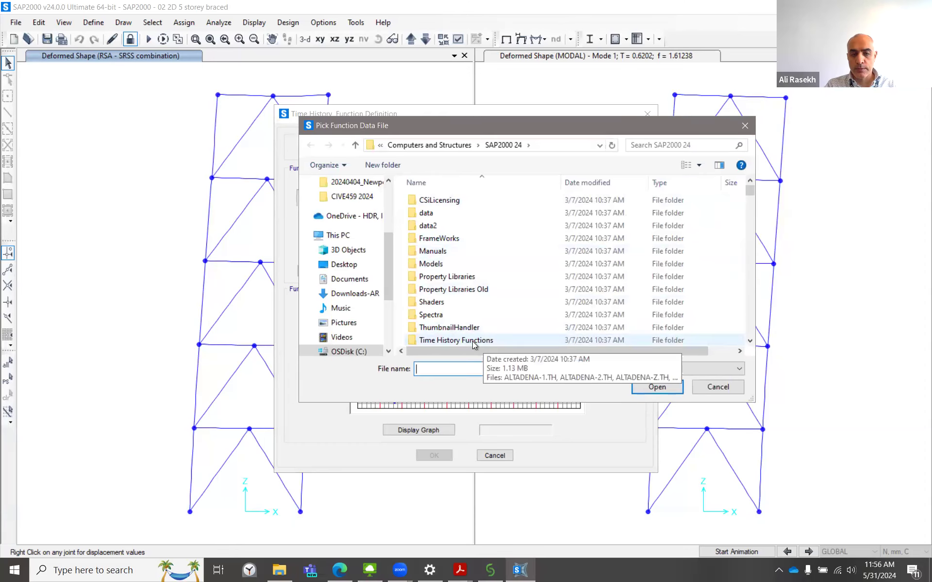
{"action": "left_click", "coordinate": [472, 341]}
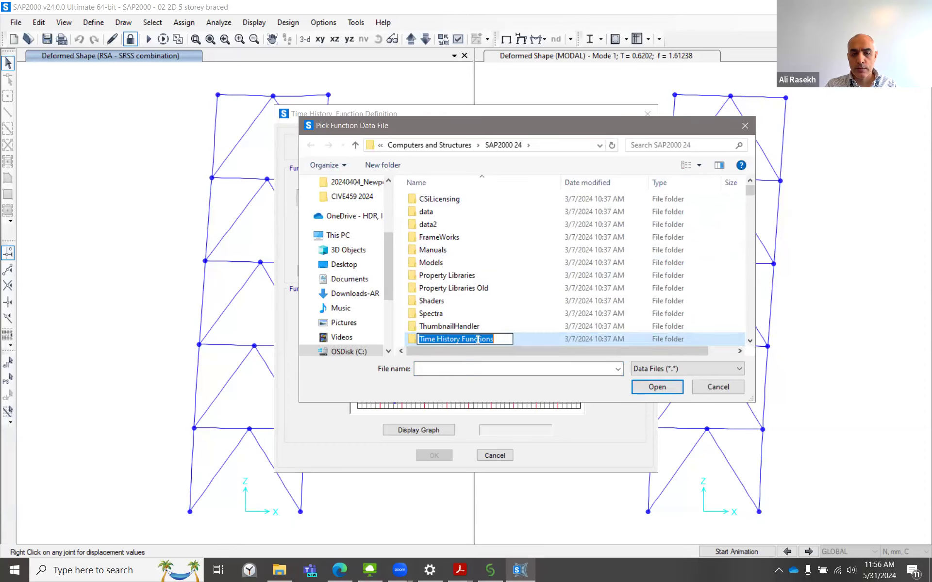
{"action": "double_click", "coordinate": [415, 340]}
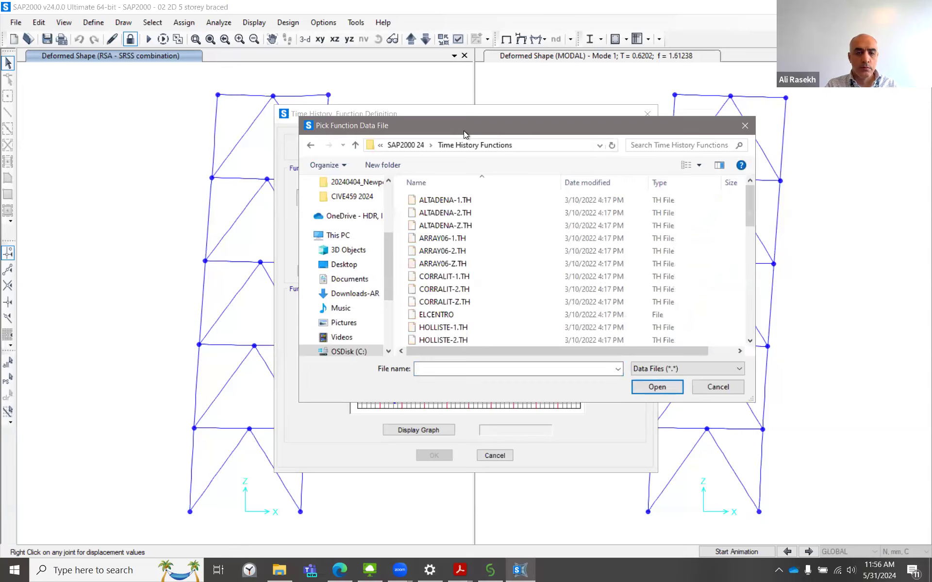
{"action": "left_click_drag", "start_coordinate": [464, 130], "coordinate": [436, 148]}
{"action": "scroll", "coordinate": [487, 281], "scroll_direction": "down", "scroll_amount": 5}
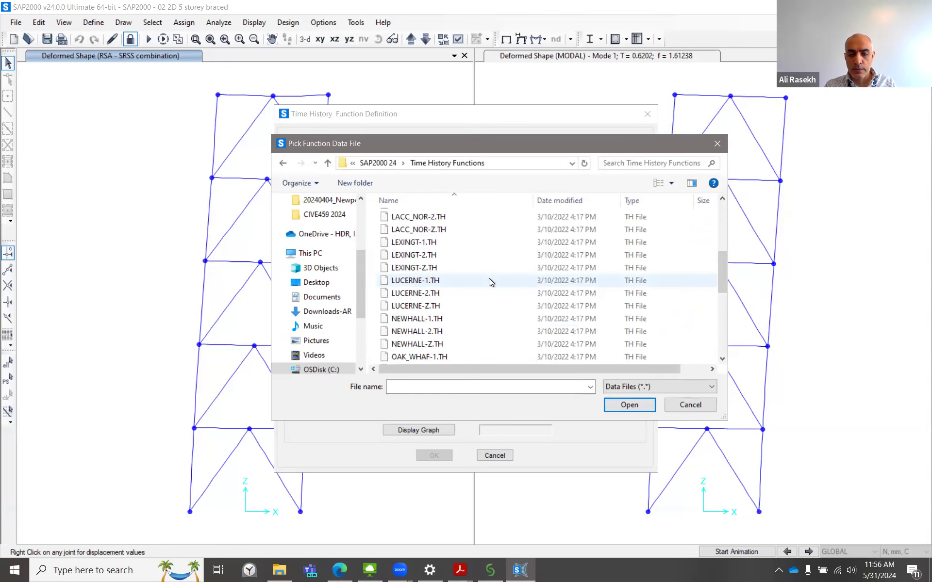
{"action": "scroll", "coordinate": [488, 280], "scroll_direction": "down", "scroll_amount": 4}
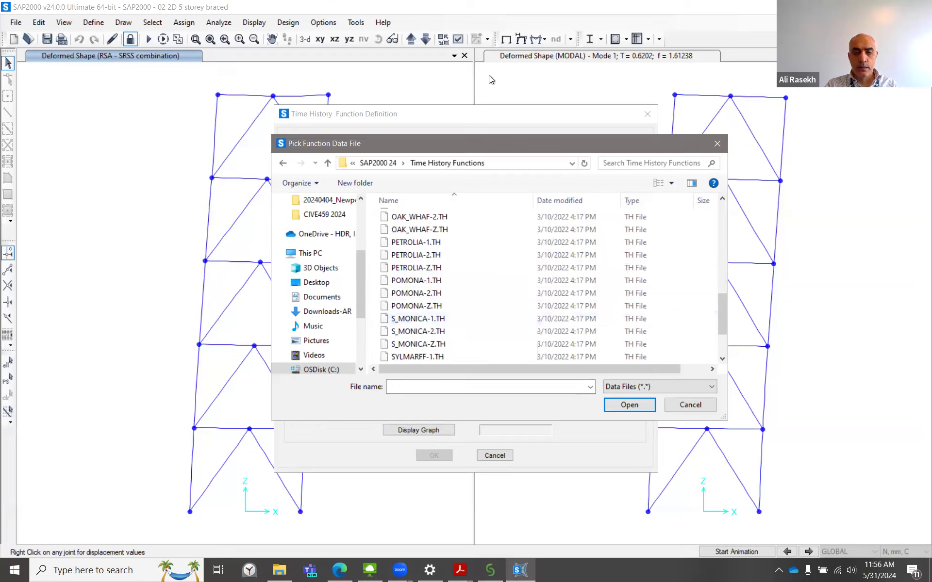
Step: Copy the data folder's path and open C:\Program Files\Computers and Structures\SAP2000 24\Time History Functions in a new File Explorer window
{"action": "left_click", "coordinate": [508, 162]}
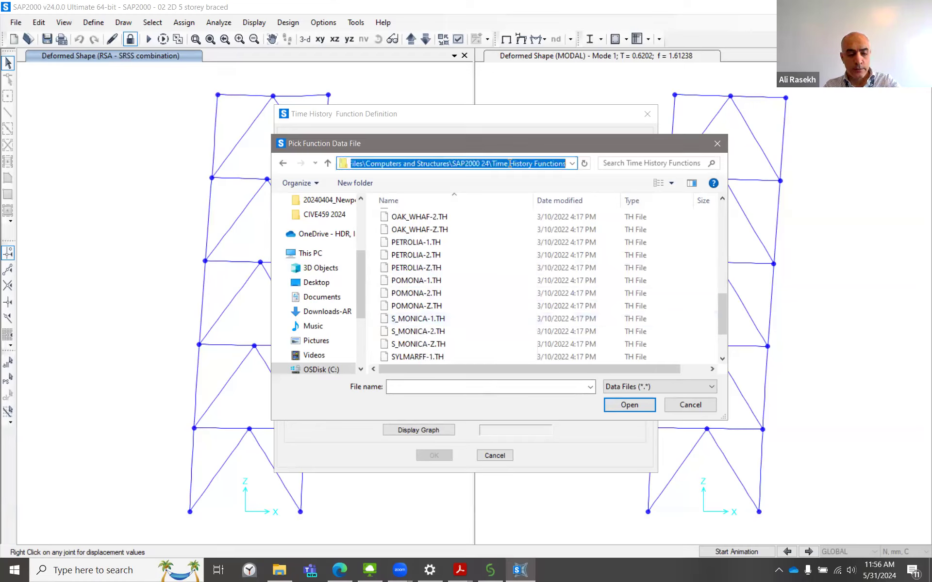
{"action": "left_click", "coordinate": [280, 569]}
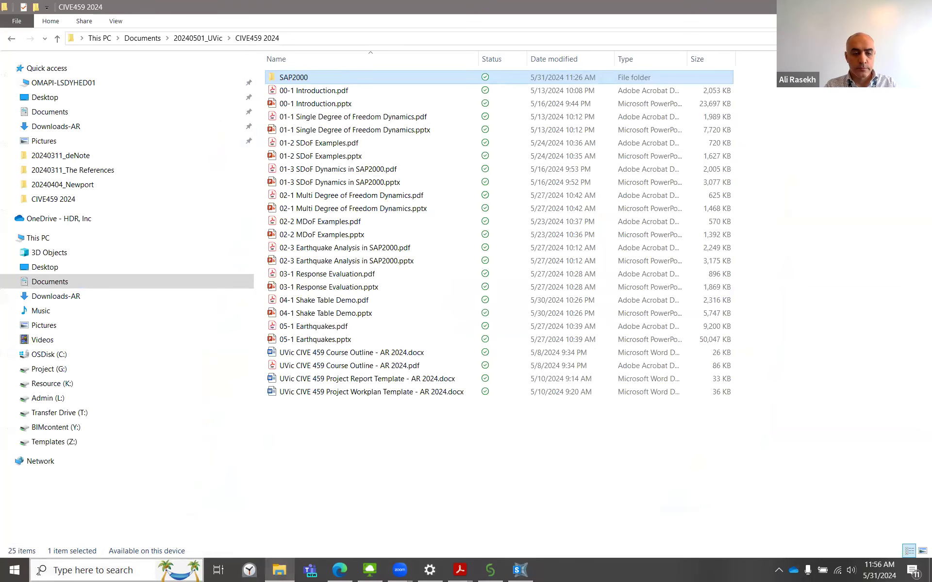
{"action": "left_click", "coordinate": [283, 569]}
{"action": "right_click", "coordinate": [283, 568]}
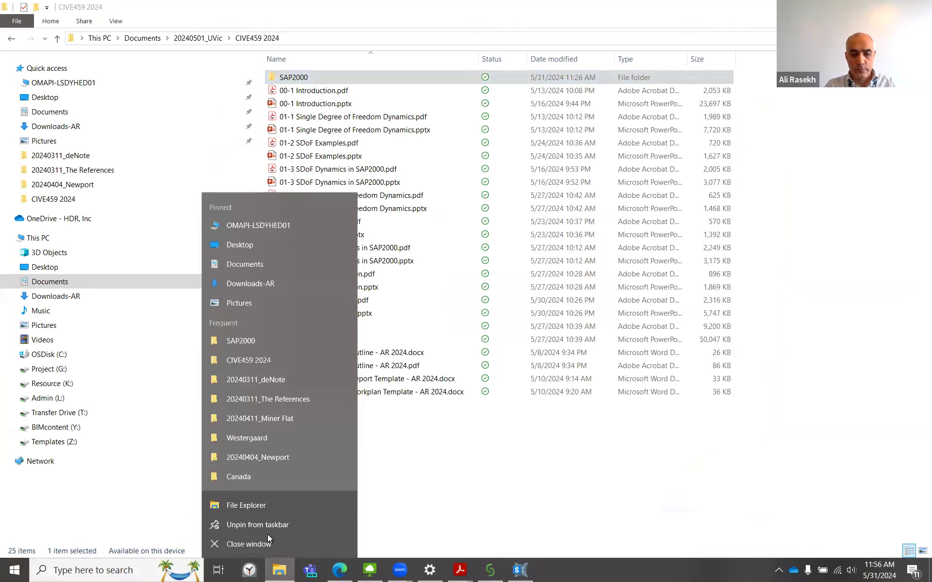
{"action": "left_click", "coordinate": [284, 506]}
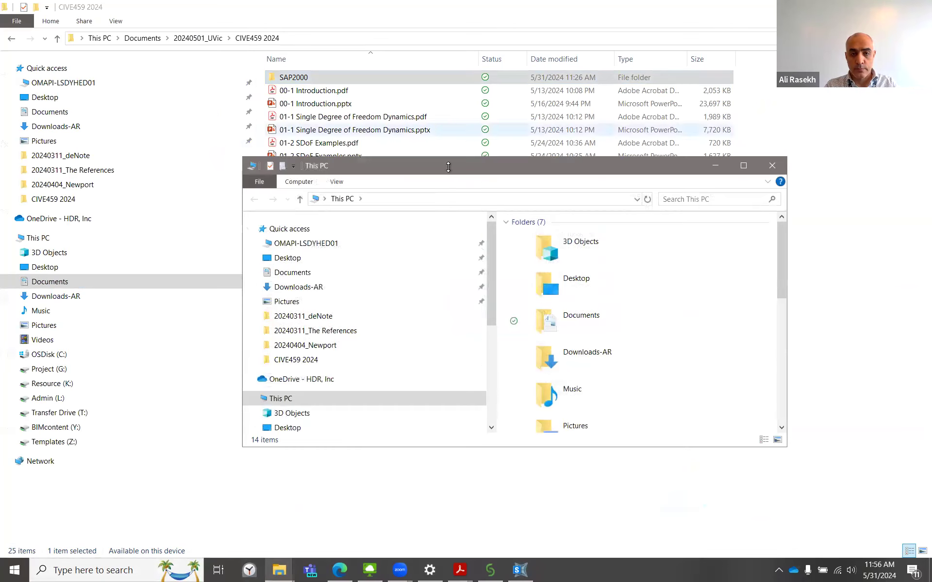
{"action": "left_click", "coordinate": [446, 197]}
{"action": "type", "text": "C:\\Program Files\\Computers and Structures\\SAP2000 24\\Time History Functions"}
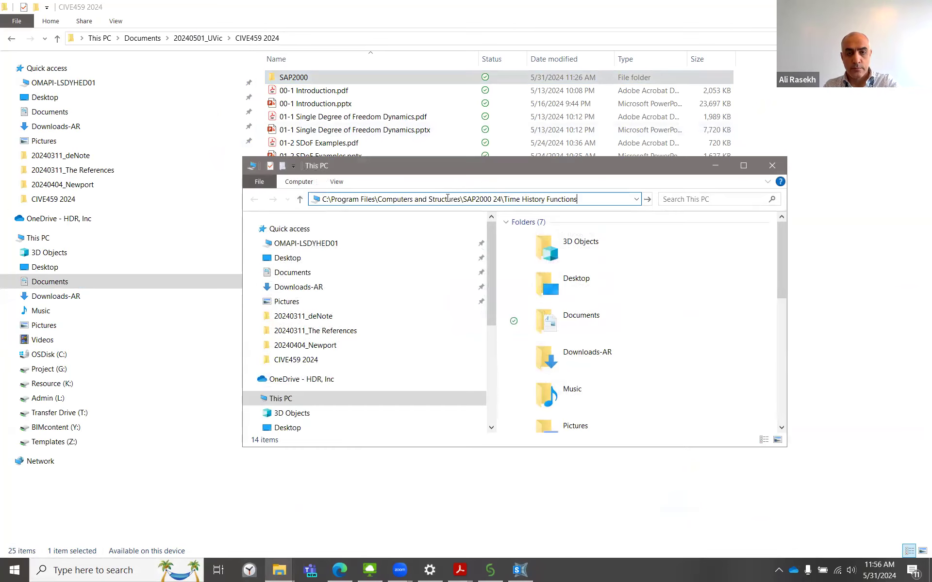
{"action": "key", "text": "Return"}
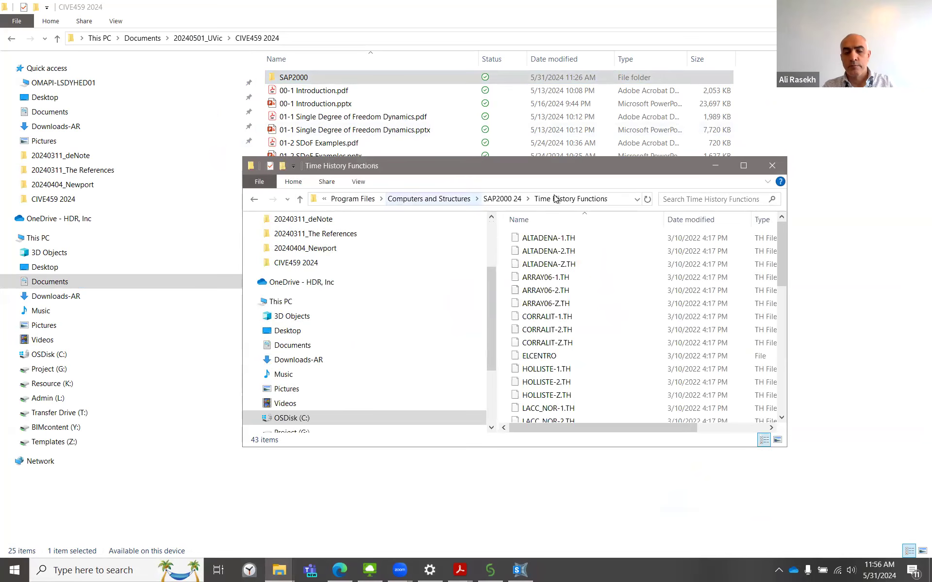
Step: Open the S_MONICA-1.TH record from the Time History Functions folder for editing in Notepad++
{"action": "left_click", "coordinate": [743, 165]}
{"action": "scroll", "coordinate": [466, 320], "scroll_direction": "down", "scroll_amount": 3}
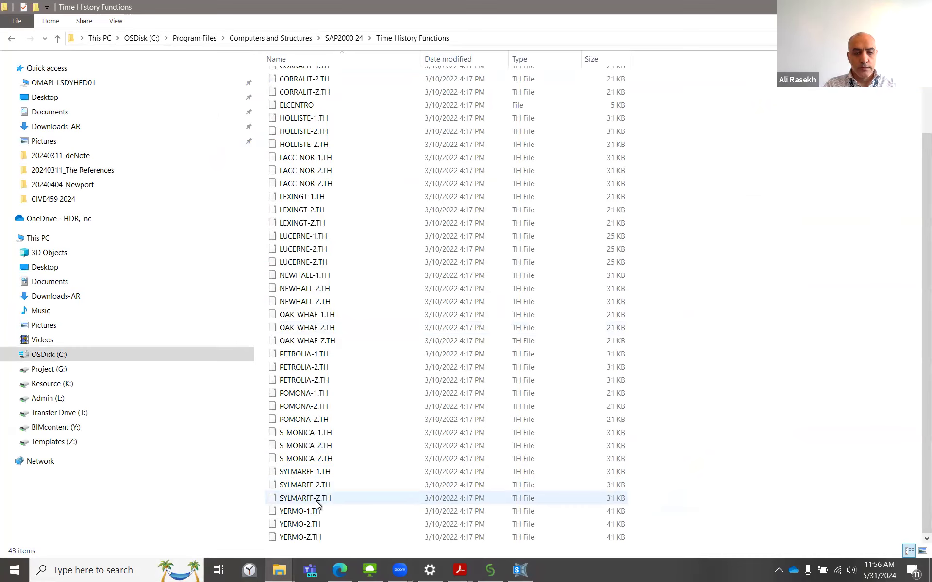
{"action": "left_click", "coordinate": [304, 433]}
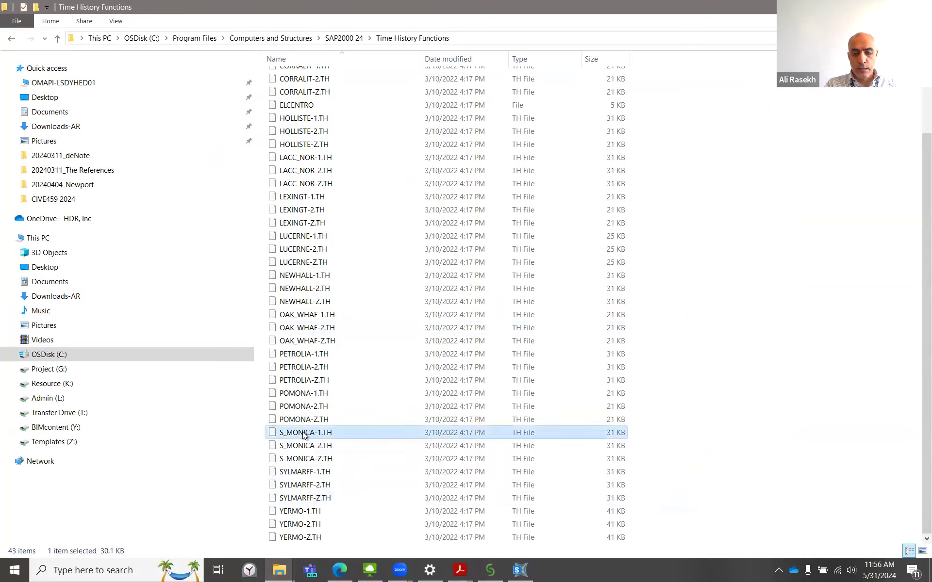
{"action": "right_click", "coordinate": [304, 433]}
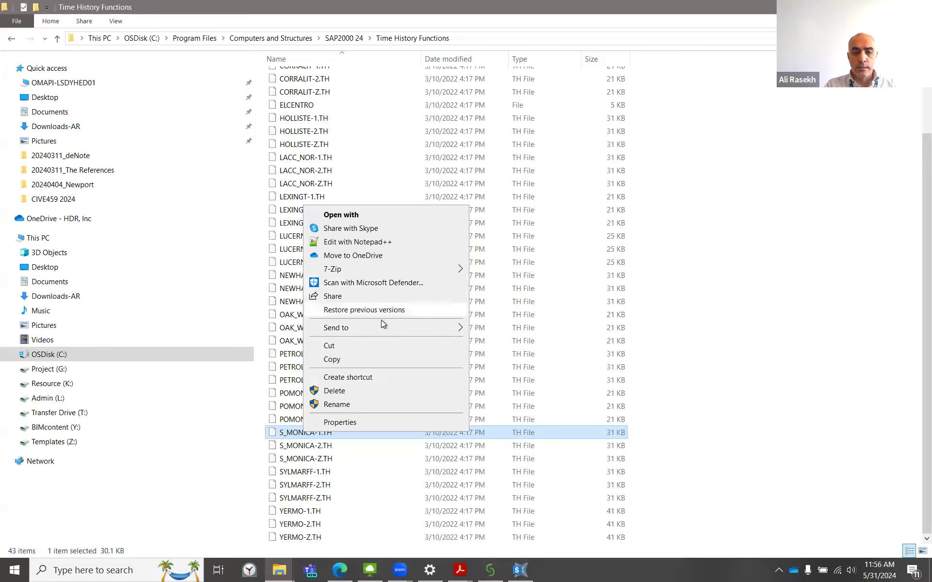
{"action": "left_click", "coordinate": [383, 244]}
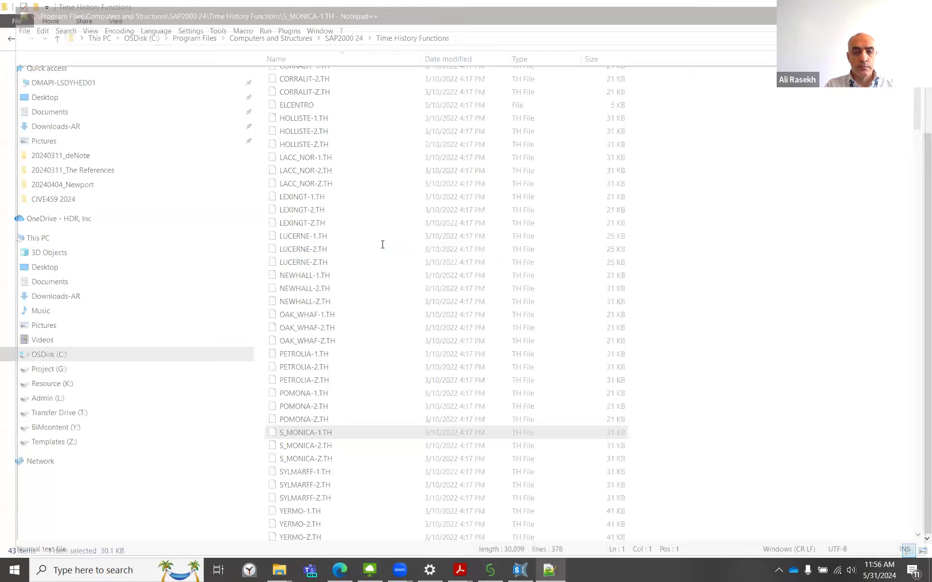
Step: Examine the S_MONICA-1.TH header lines and its columns of acceleration data, and close the file
{"action": "scroll", "coordinate": [500, 322], "scroll_direction": "down", "scroll_amount": 13}
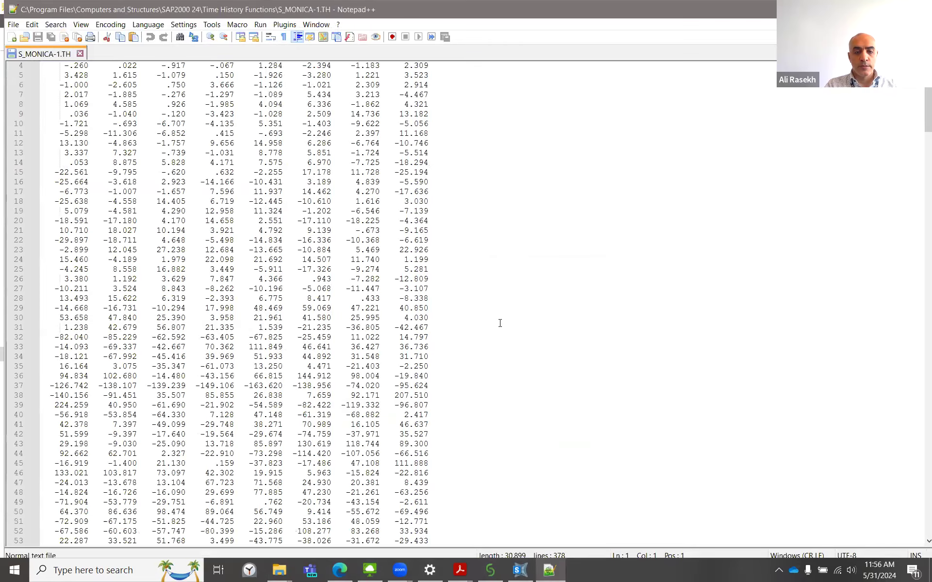
{"action": "scroll", "coordinate": [499, 322], "scroll_direction": "up", "scroll_amount": 13}
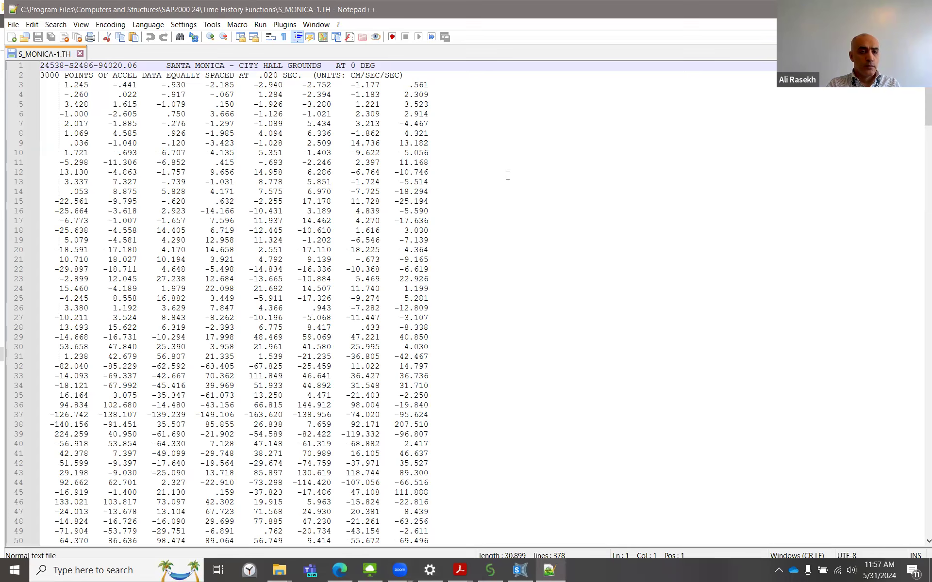
{"action": "scroll", "coordinate": [509, 172], "scroll_direction": "down", "scroll_amount": 8}
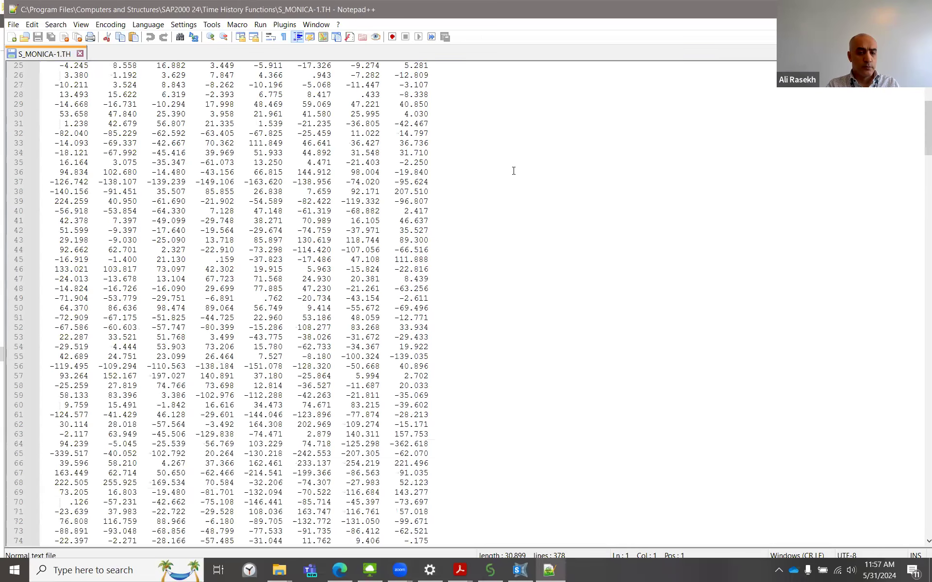
{"action": "scroll", "coordinate": [513, 171], "scroll_direction": "down", "scroll_amount": 16}
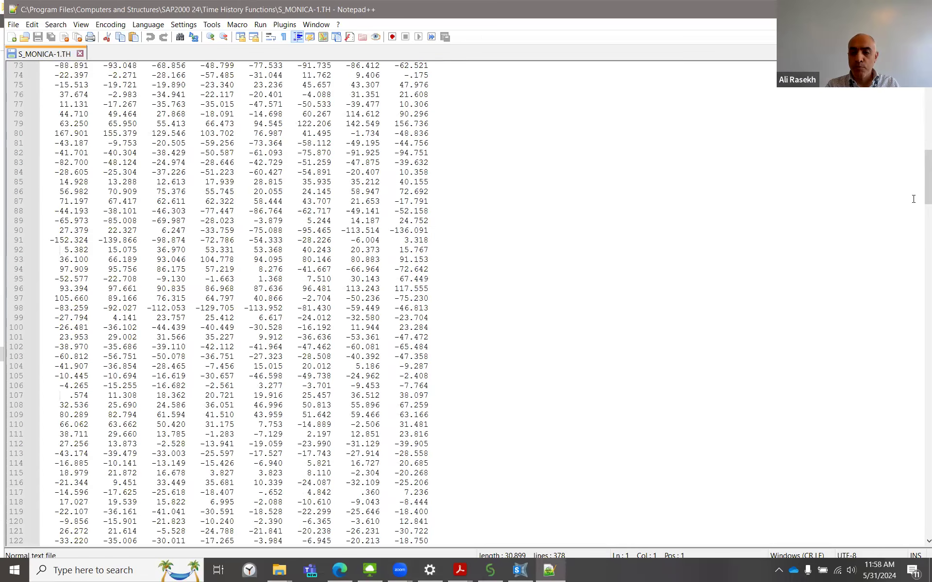
{"action": "left_click_drag", "start_coordinate": [915, 190], "coordinate": [915, 188]}
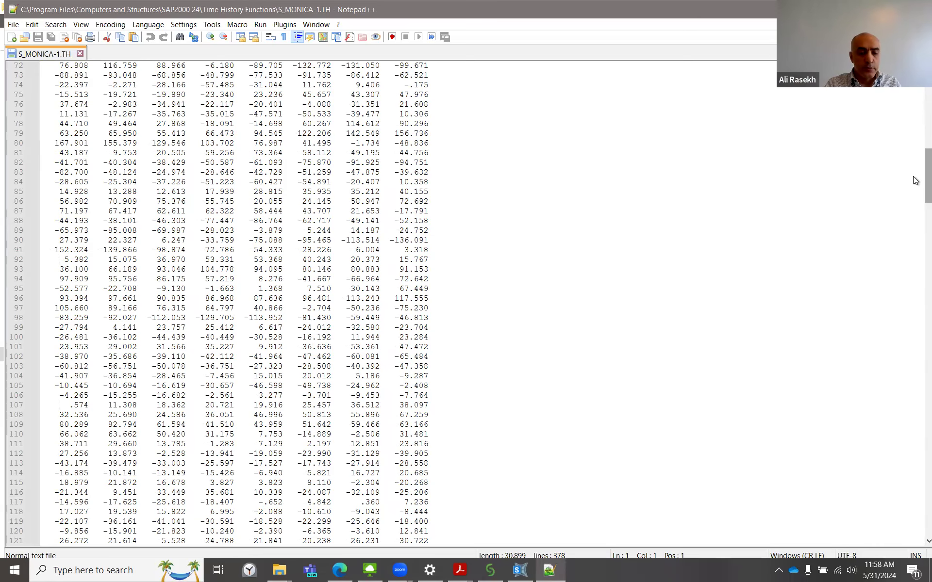
{"action": "left_click_drag", "start_coordinate": [914, 181], "coordinate": [912, 73]}
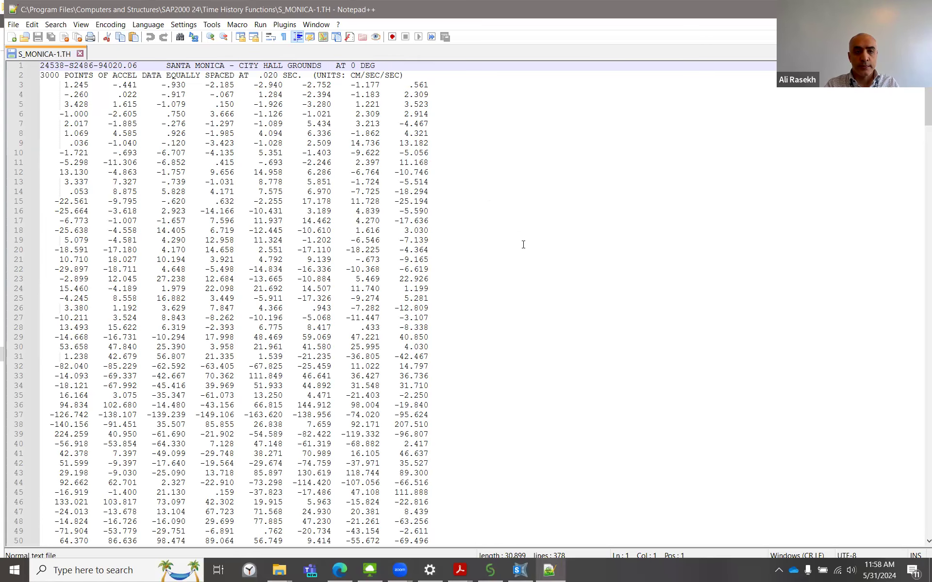
{"action": "left_click", "coordinate": [80, 54]}
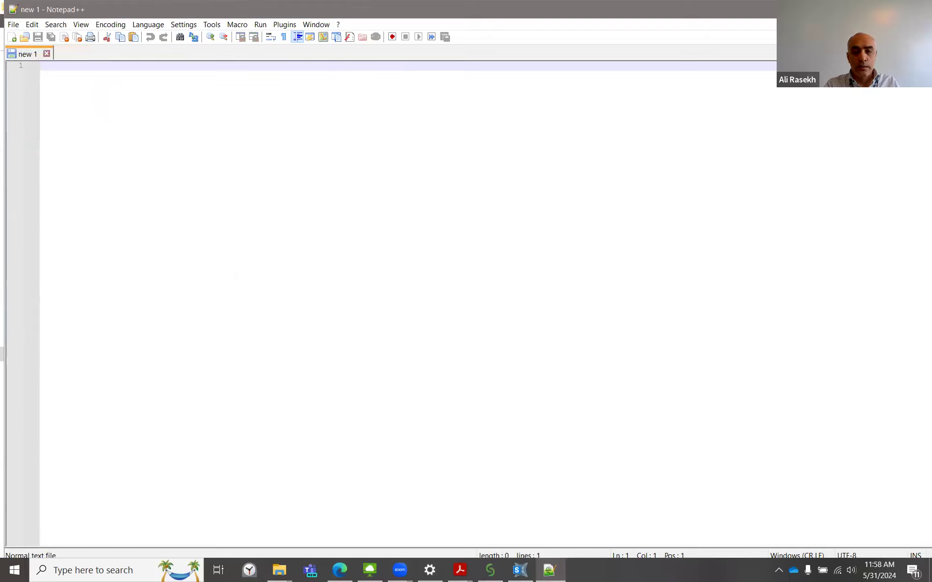
Step: Return to SAP2000 and close the data file picker and the time history function definitions without changes
{"action": "left_click", "coordinate": [524, 568]}
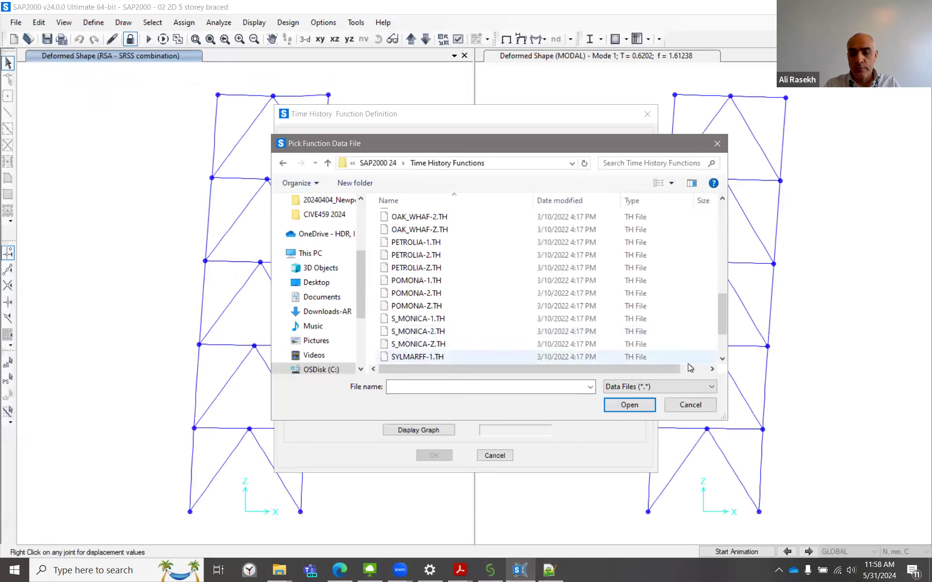
{"action": "left_click", "coordinate": [704, 405]}
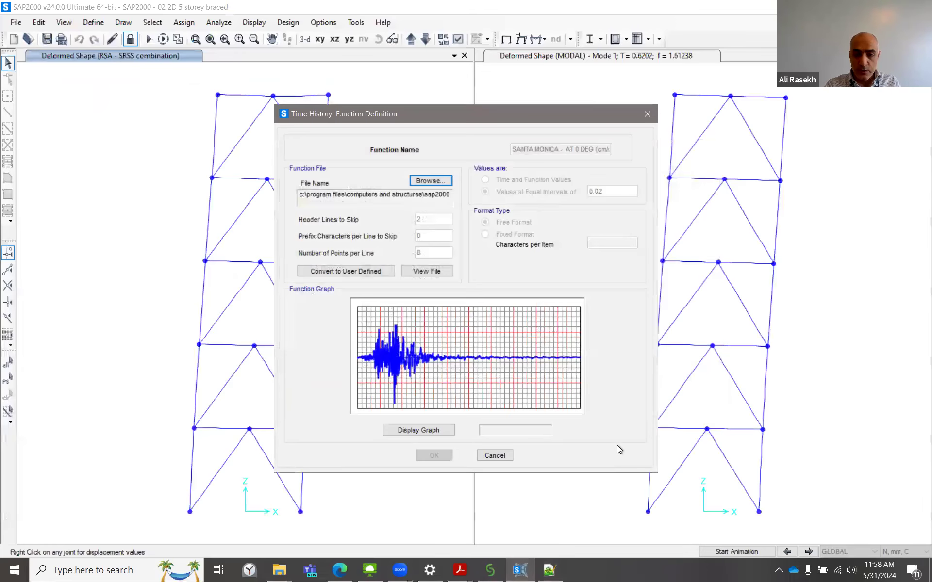
{"action": "left_click", "coordinate": [494, 456]}
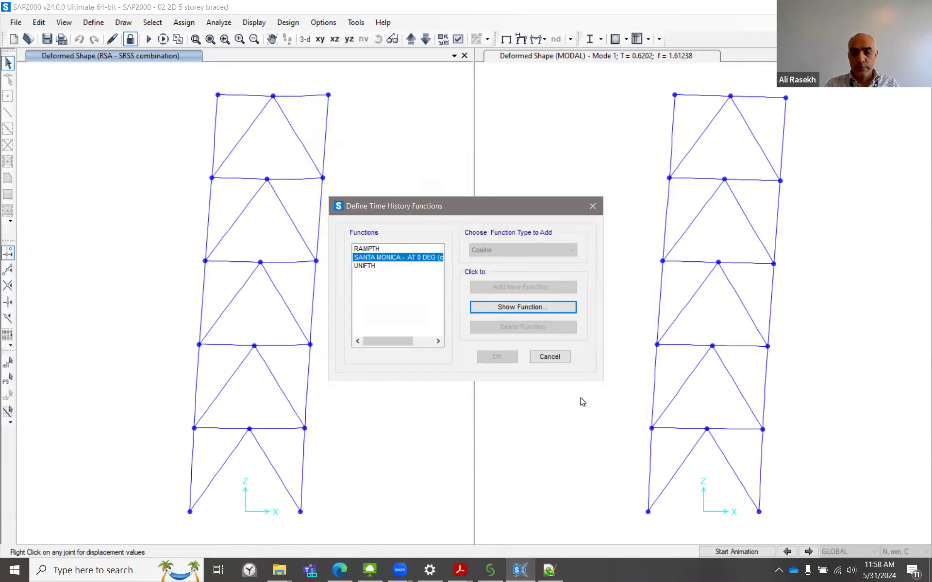
{"action": "left_click", "coordinate": [549, 357]}
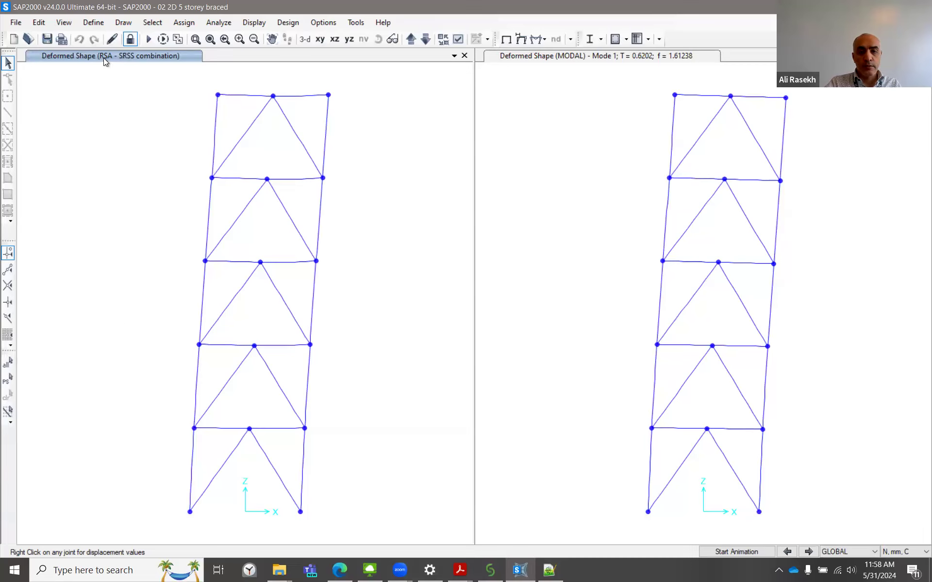
Step: Display the deformed shape for the RHA - Modal case as the relative displacement envelope, keeping the display settings open
{"action": "left_click", "coordinate": [522, 39]}
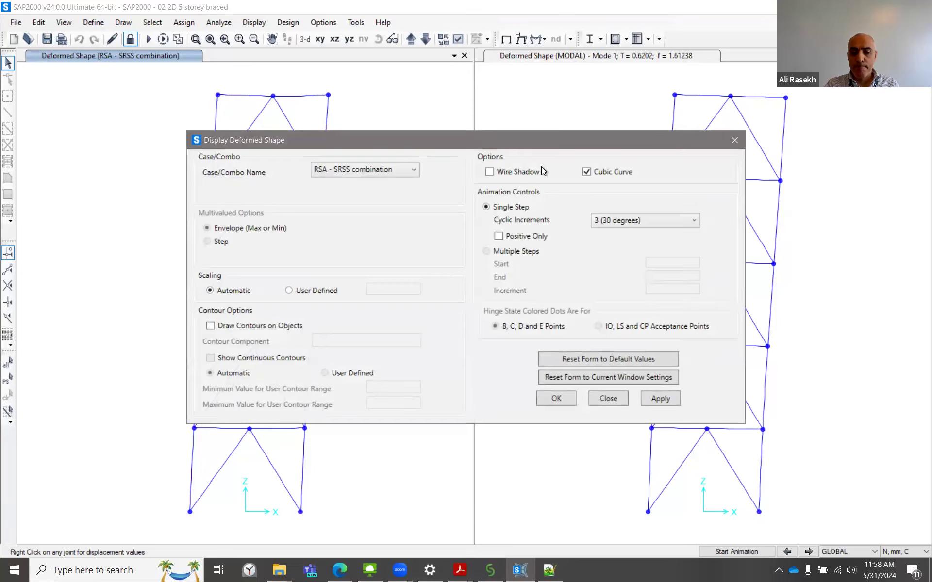
{"action": "left_click_drag", "start_coordinate": [411, 147], "coordinate": [595, 114]}
{"action": "left_click", "coordinate": [596, 140]}
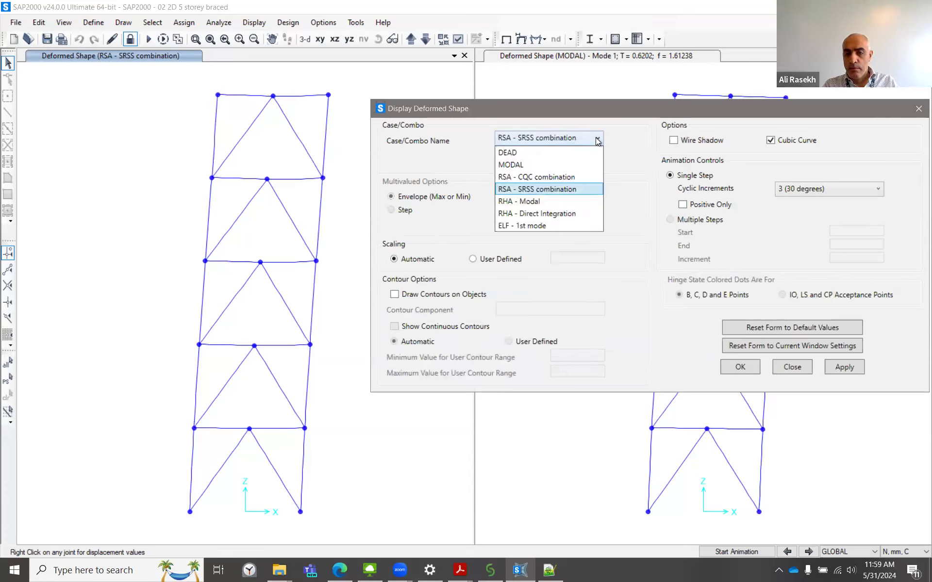
{"action": "left_click", "coordinate": [540, 201]}
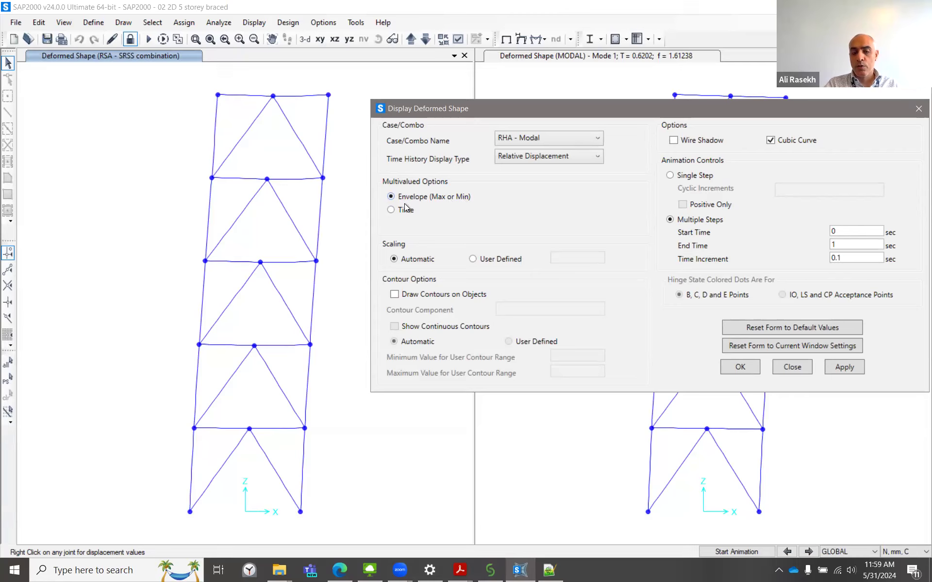
{"action": "left_click", "coordinate": [391, 210]}
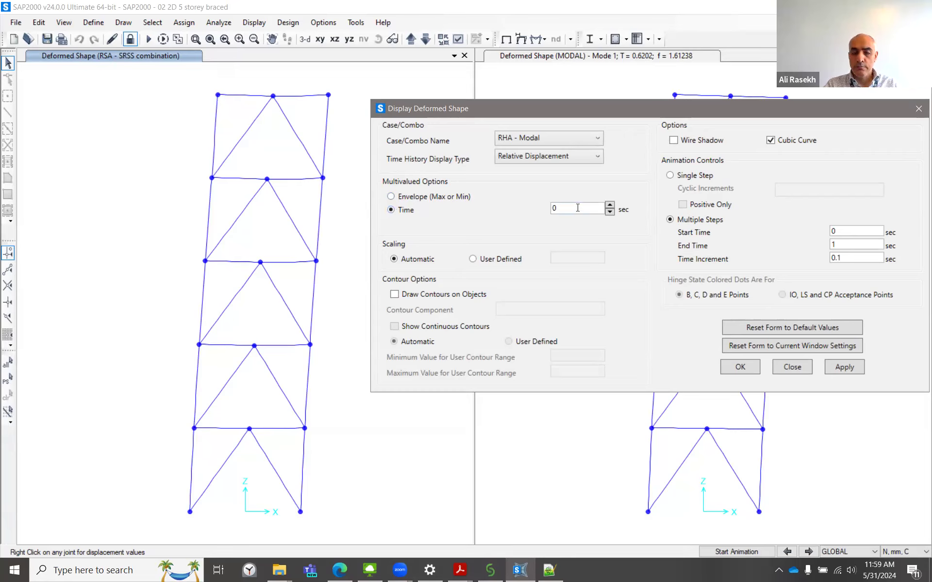
{"action": "left_click", "coordinate": [391, 197]}
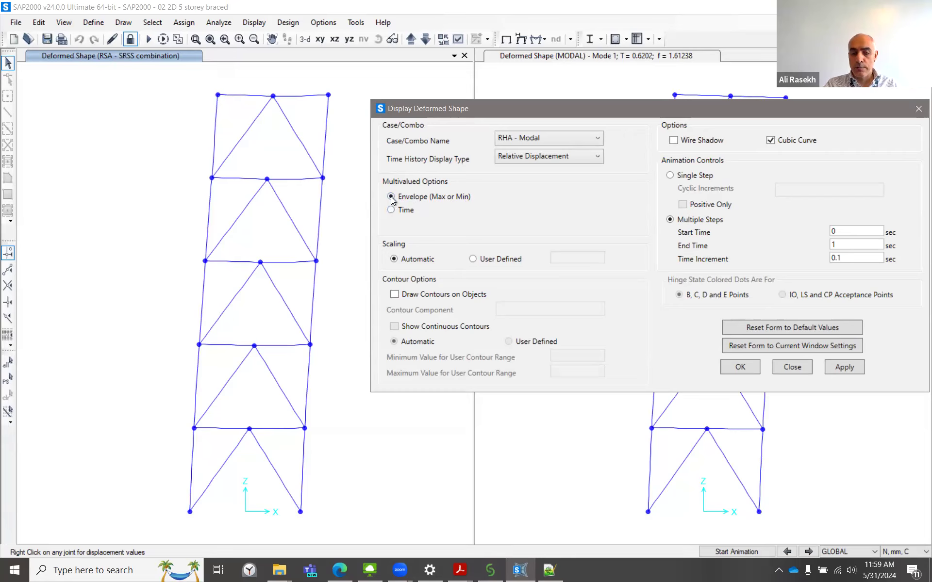
{"action": "left_click", "coordinate": [844, 367]}
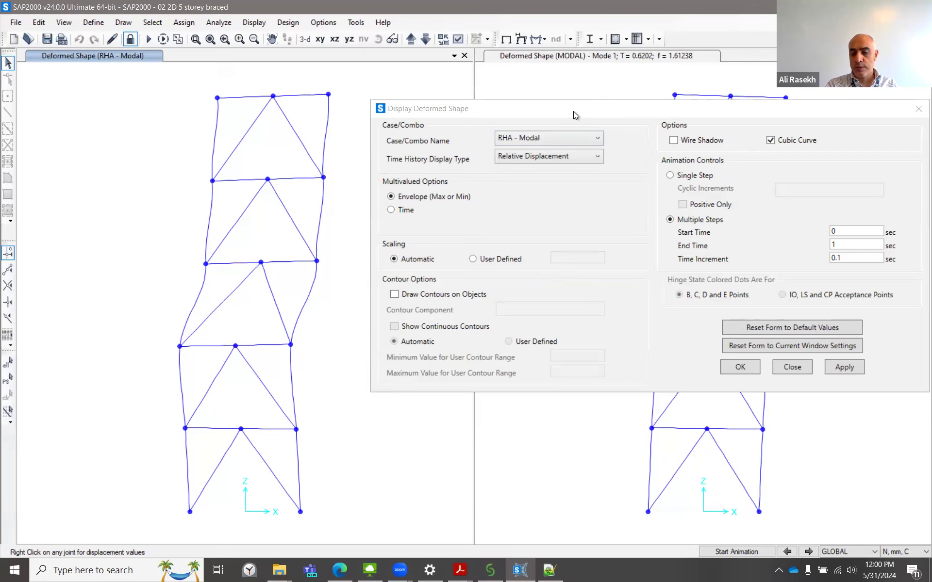
Step: Select the frame's top-left joint and read the envelope displacements of the joints along the left column
{"action": "right_click", "coordinate": [218, 99]}
{"action": "left_click", "coordinate": [218, 99]}
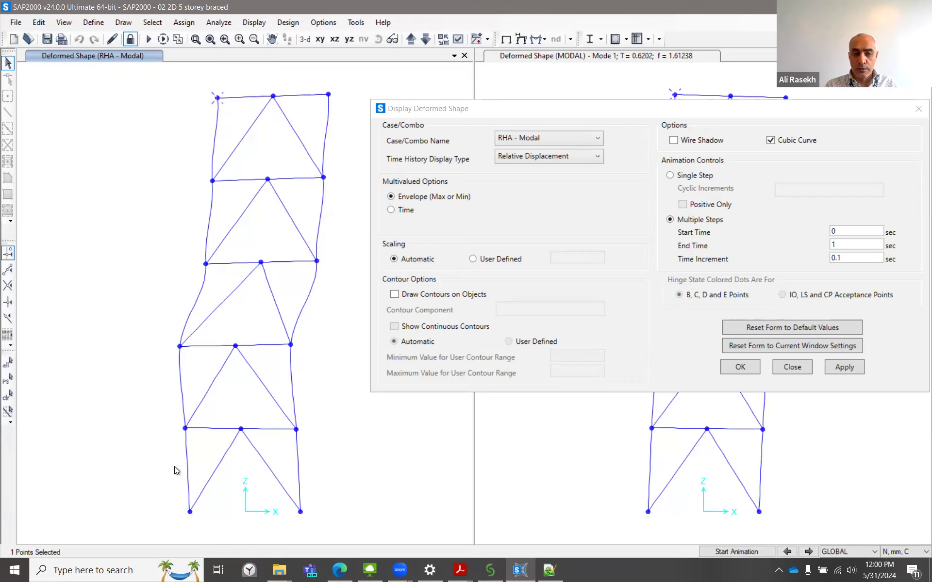
{"action": "mouse_move", "coordinate": [189, 513]}
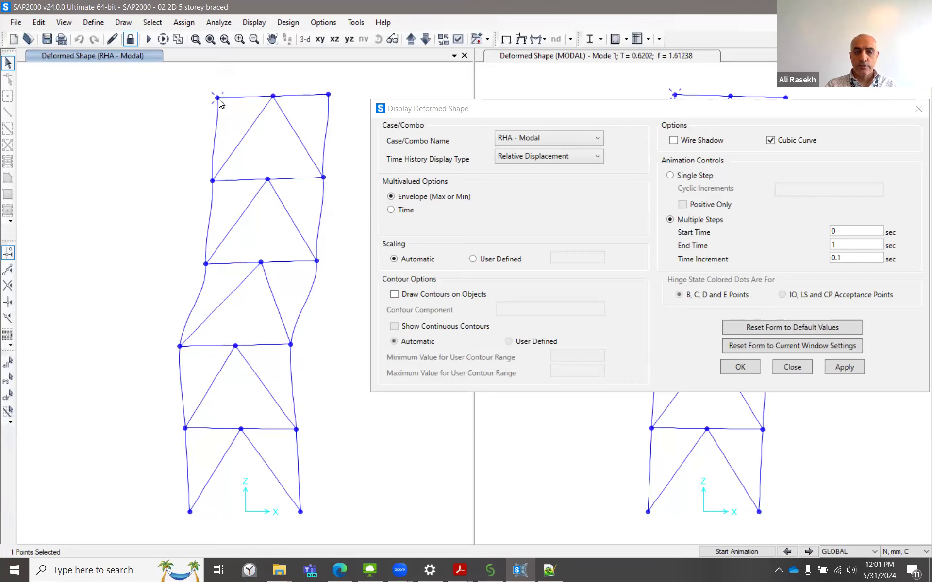
{"action": "mouse_move", "coordinate": [214, 183]}
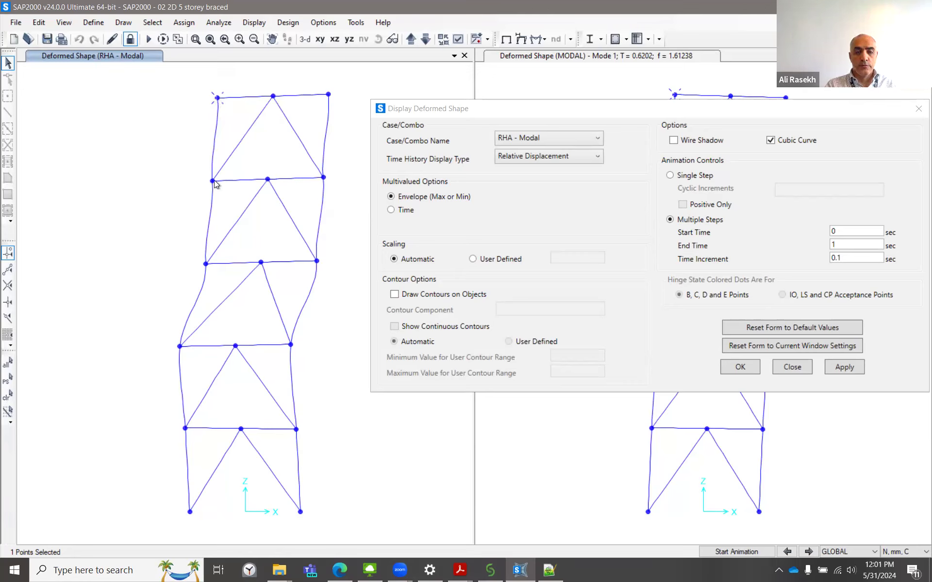
{"action": "mouse_move", "coordinate": [206, 265]}
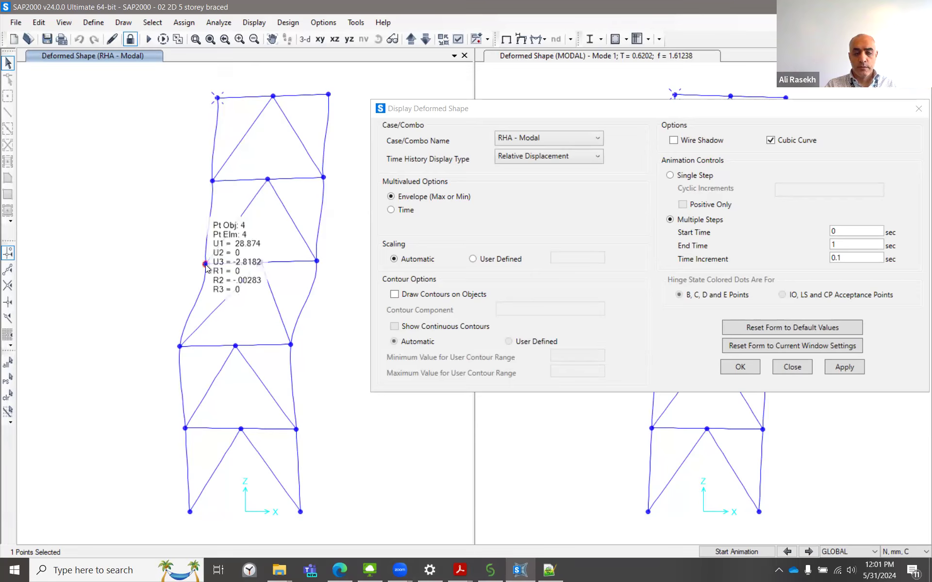
{"action": "mouse_move", "coordinate": [180, 347]}
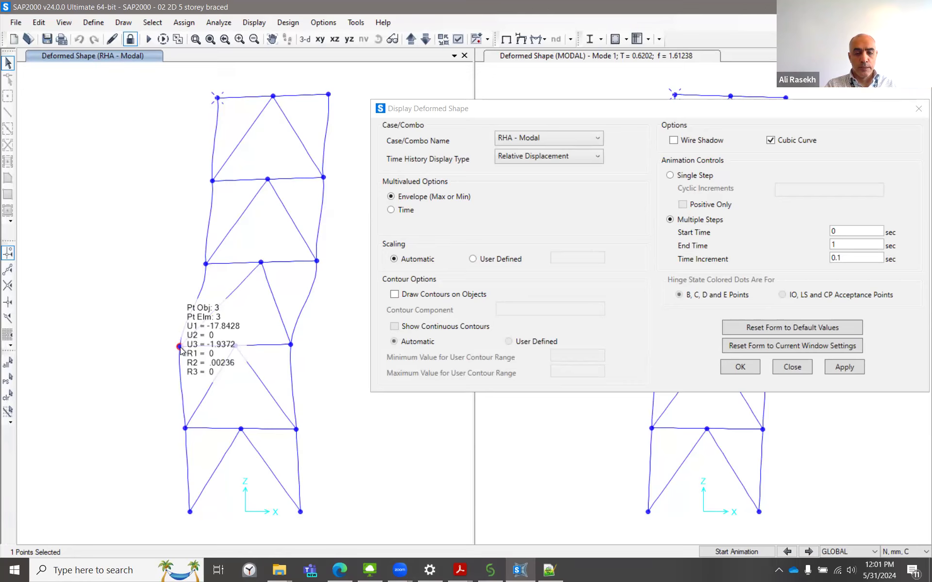
{"action": "mouse_move", "coordinate": [185, 428]}
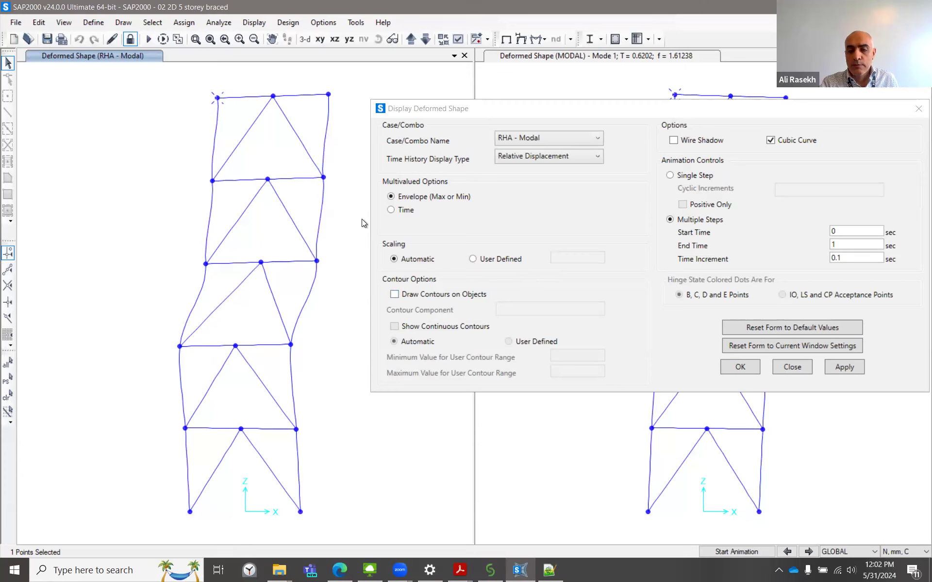
Step: Display the RHA - Modal deformed shape at a time of 20 sec and check the top-left joint's displacement
{"action": "left_click", "coordinate": [391, 210]}
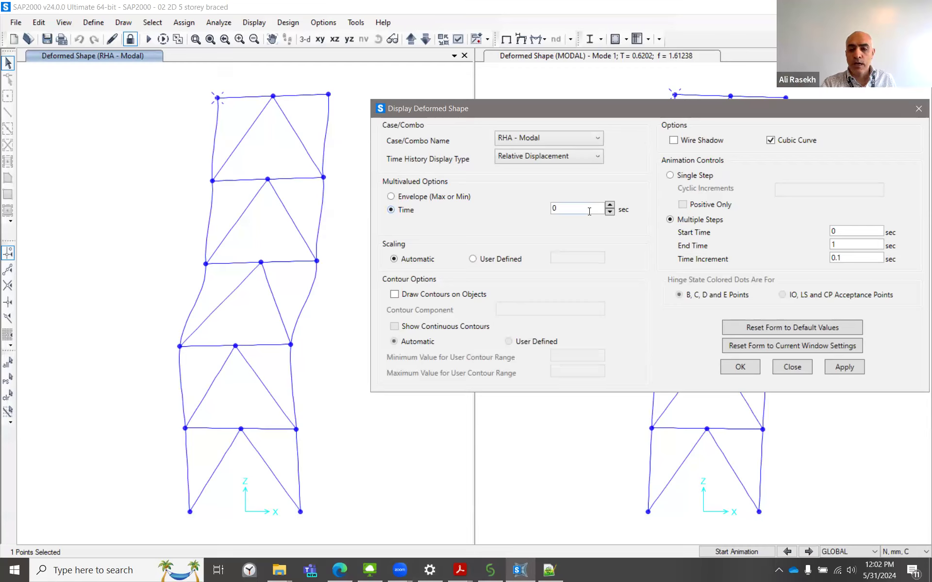
{"action": "left_click_drag", "start_coordinate": [556, 206], "coordinate": [543, 209]}
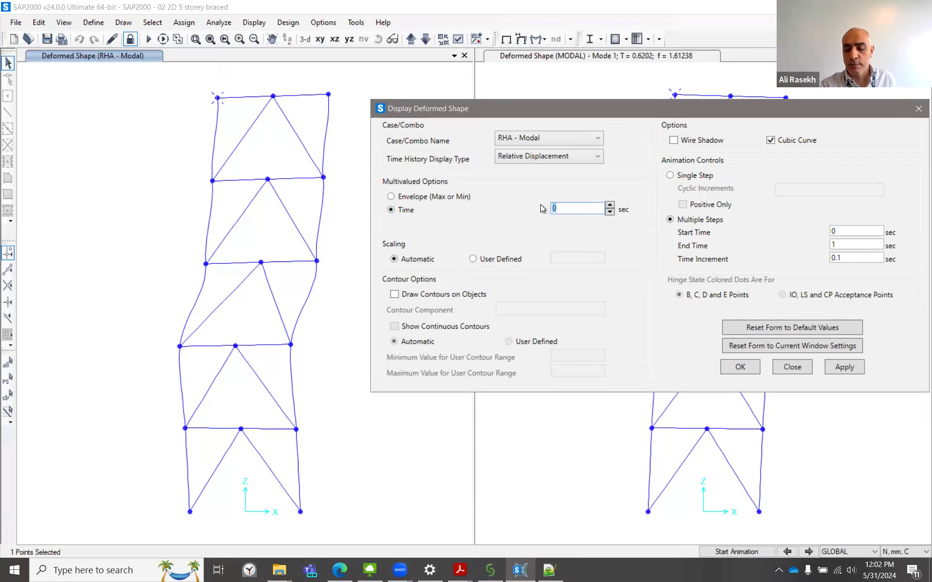
{"action": "type", "text": "20"}
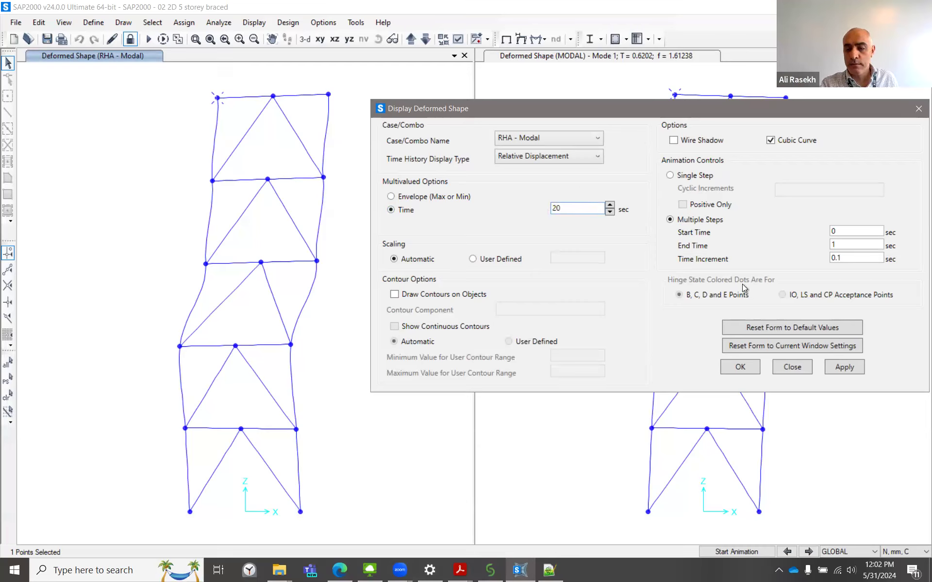
{"action": "left_click", "coordinate": [852, 368]}
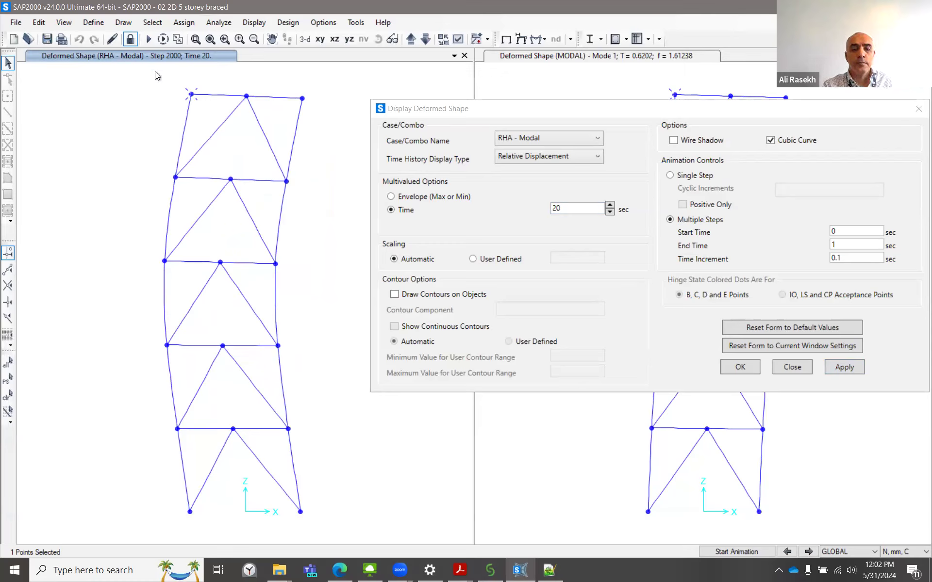
{"action": "mouse_move", "coordinate": [192, 96]}
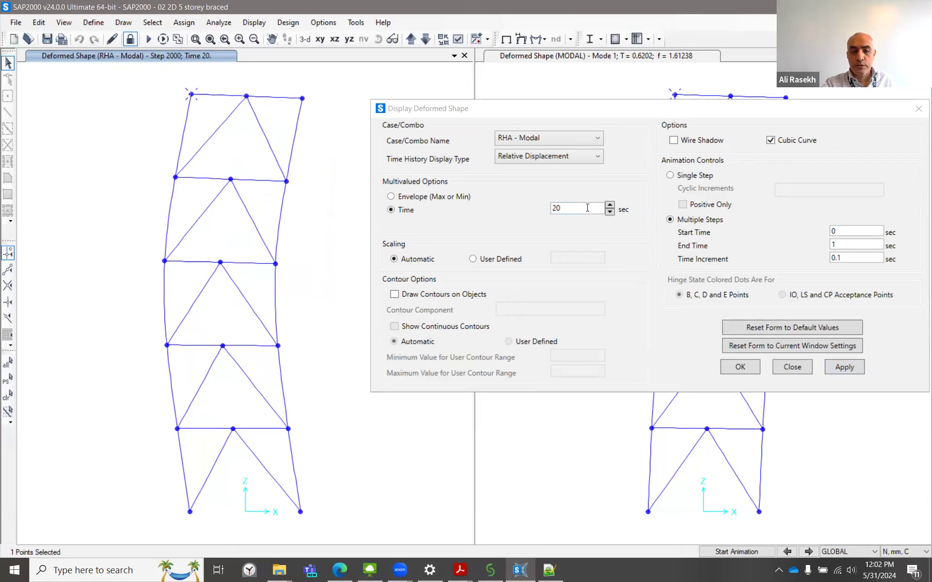
Step: Set the RHA - Modal deformed shape's display time to 10 sec and check the top-left joint's displacement
{"action": "left_click", "coordinate": [564, 207]}
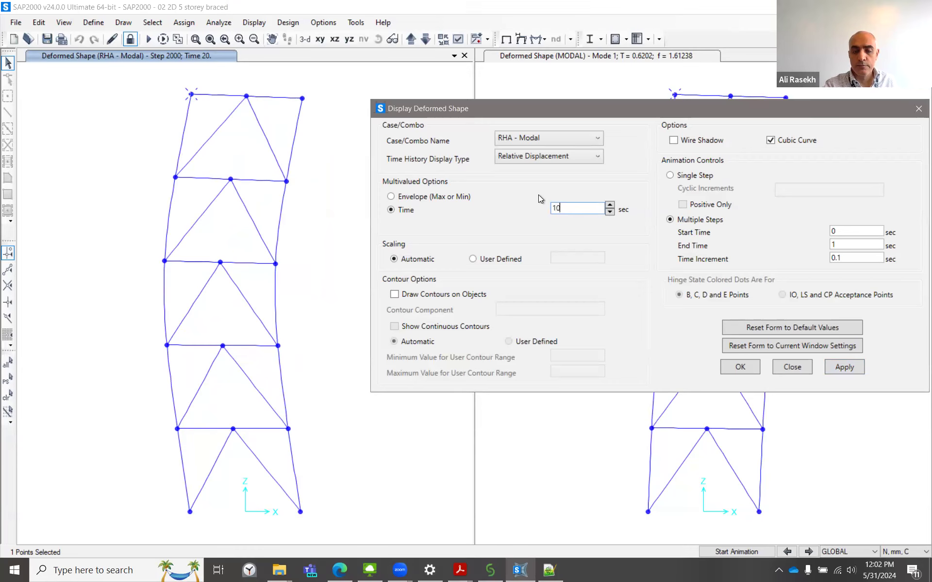
{"action": "type", "text": "10"}
{"action": "left_click", "coordinate": [843, 367]}
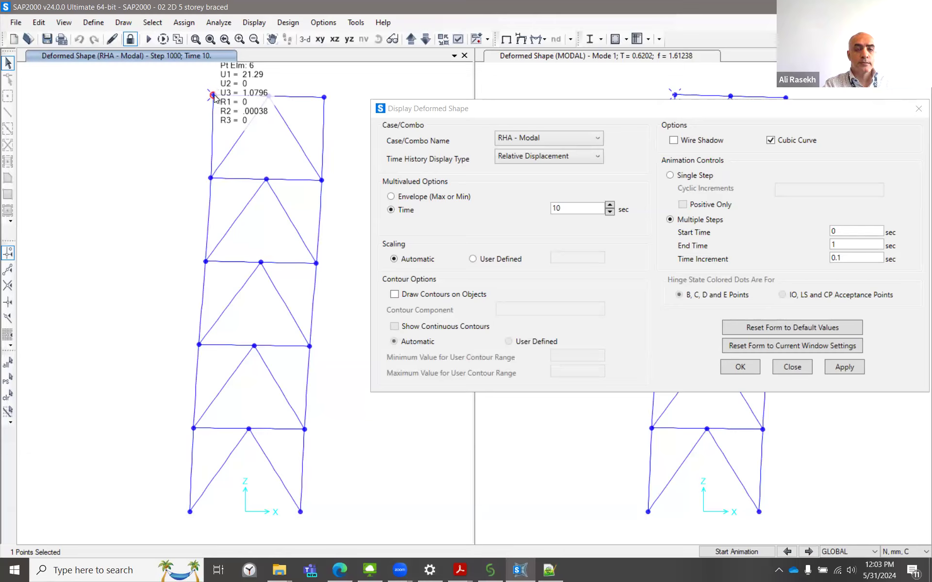
Step: View the definition and graph of the SANTA MONICA - AT 0 DEG time history function, leaving it unmodified
{"action": "left_click", "coordinate": [101, 22]}
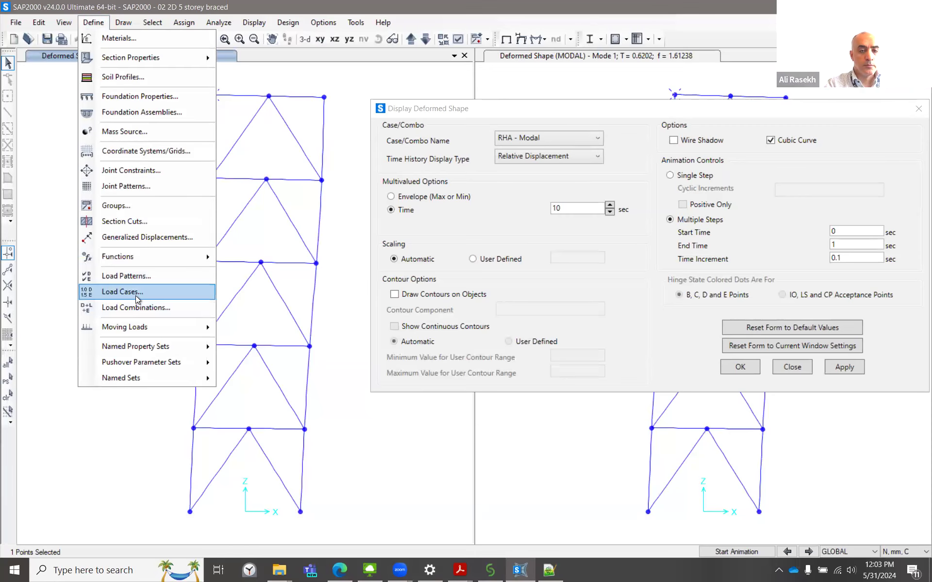
{"action": "mouse_move", "coordinate": [151, 260]}
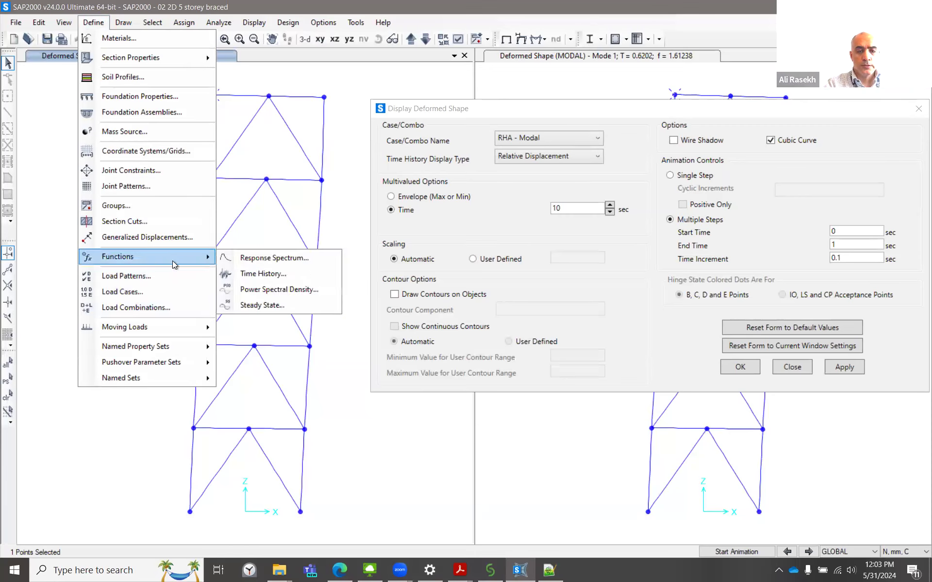
{"action": "left_click", "coordinate": [278, 273]}
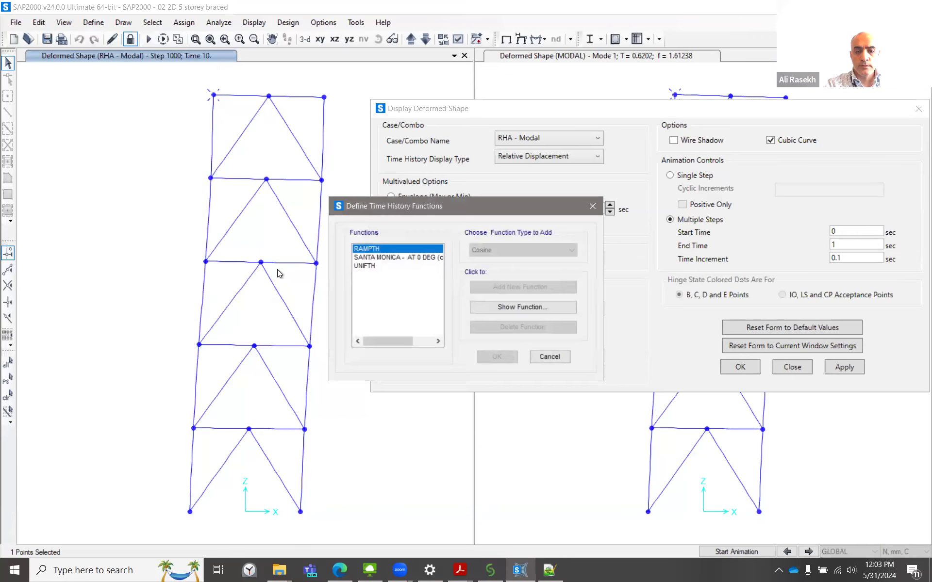
{"action": "left_click", "coordinate": [424, 258]}
{"action": "left_click", "coordinate": [531, 308]}
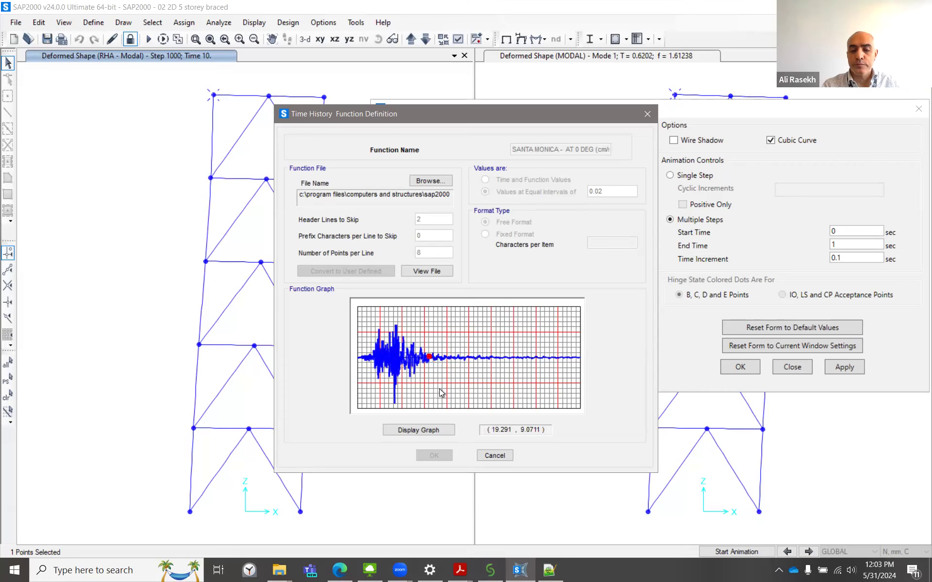
{"action": "left_click", "coordinate": [493, 456]}
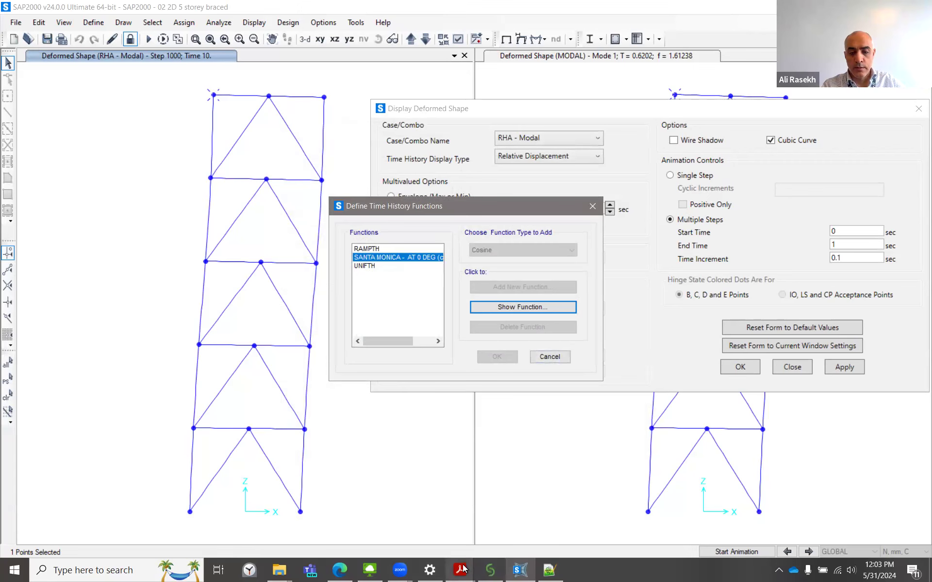
Step: Switch to the CIVE 459 slides in Acrobat and compare the RHA - Modal and RHA - Direct Integration load case slides
{"action": "mouse_move", "coordinate": [462, 568]}
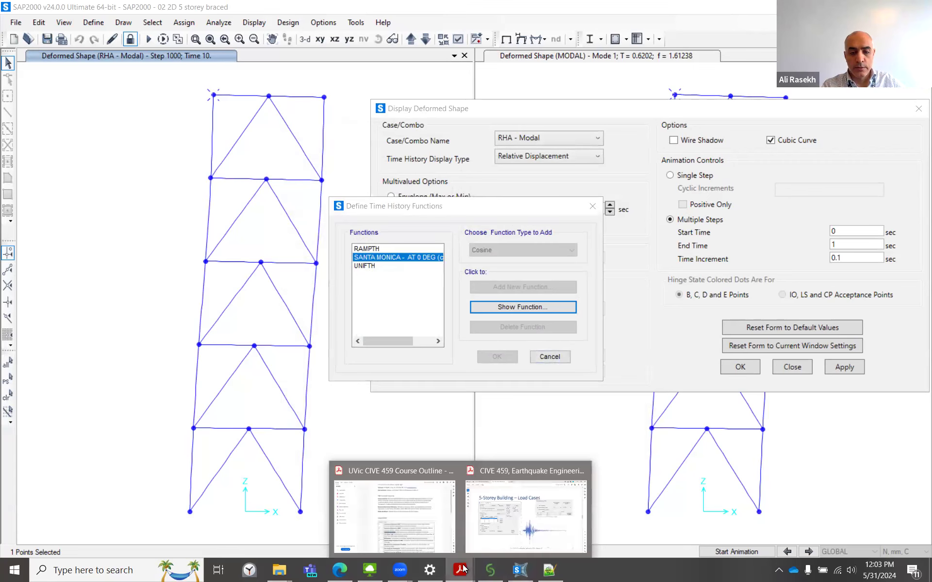
{"action": "left_click", "coordinate": [535, 519]}
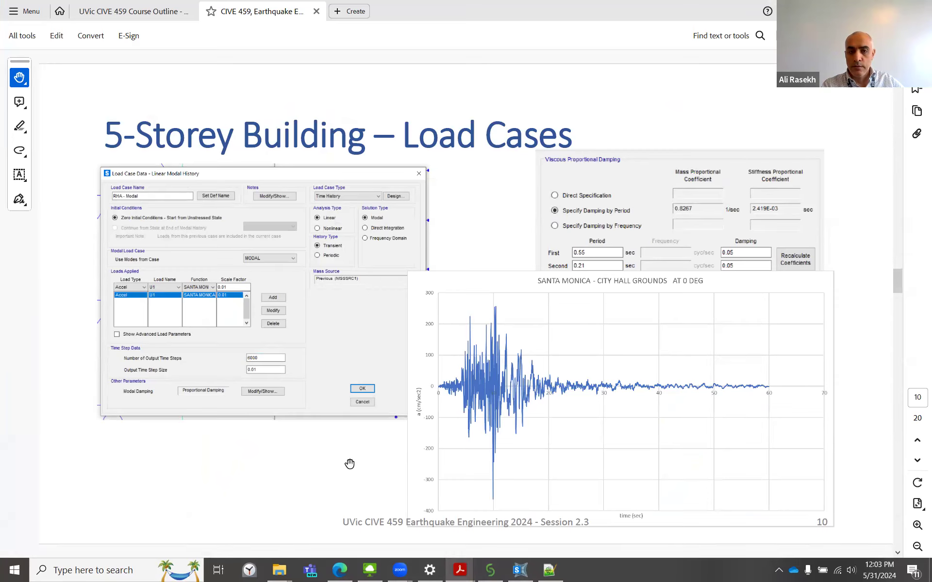
{"action": "scroll", "coordinate": [351, 457], "scroll_direction": "down", "scroll_amount": 1}
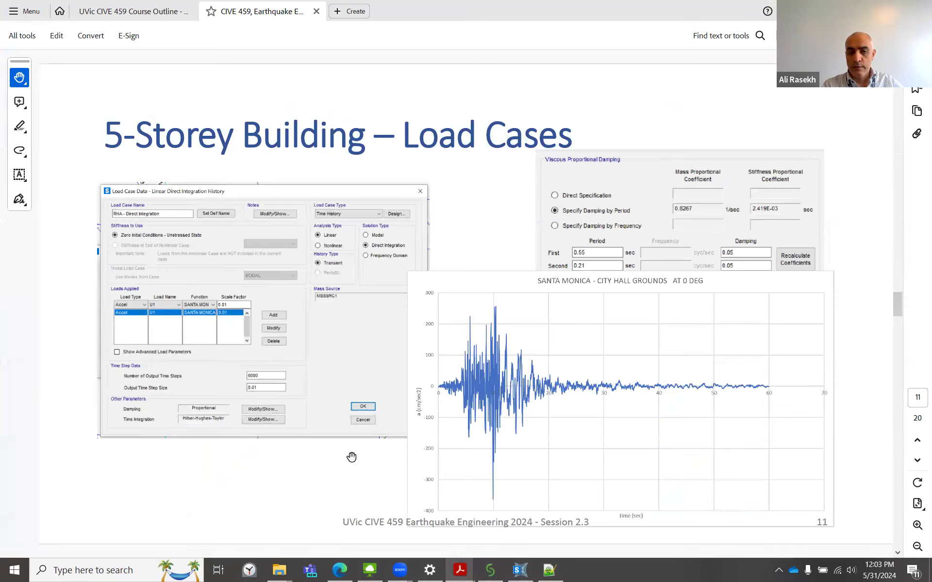
{"action": "scroll", "coordinate": [351, 457], "scroll_direction": "up", "scroll_amount": 1}
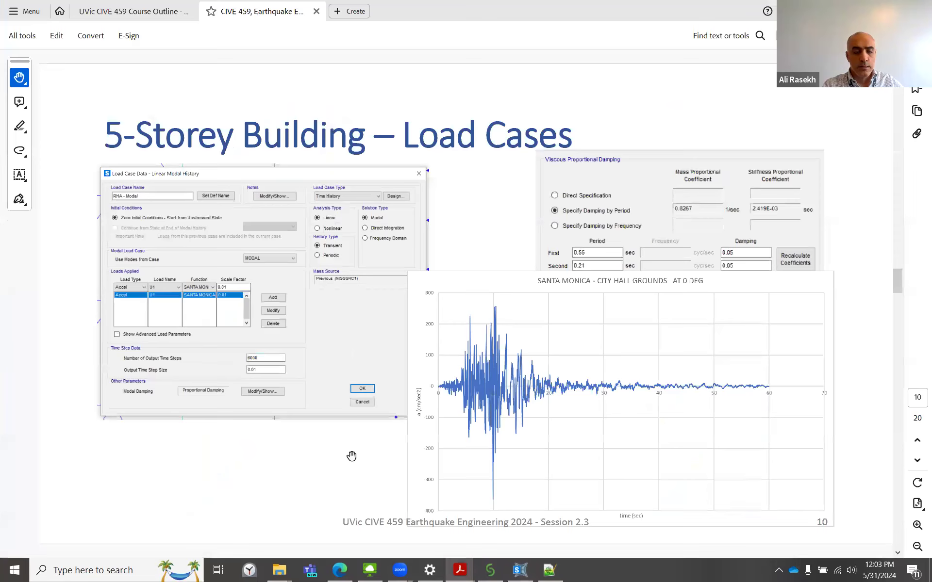
{"action": "scroll", "coordinate": [352, 456], "scroll_direction": "down", "scroll_amount": 1}
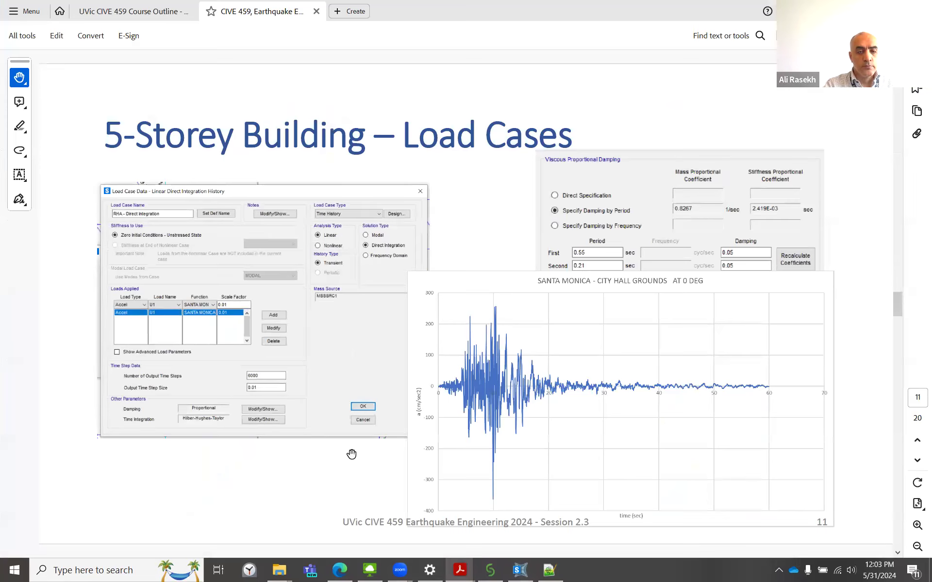
{"action": "scroll", "coordinate": [351, 455], "scroll_direction": "up", "scroll_amount": 1}
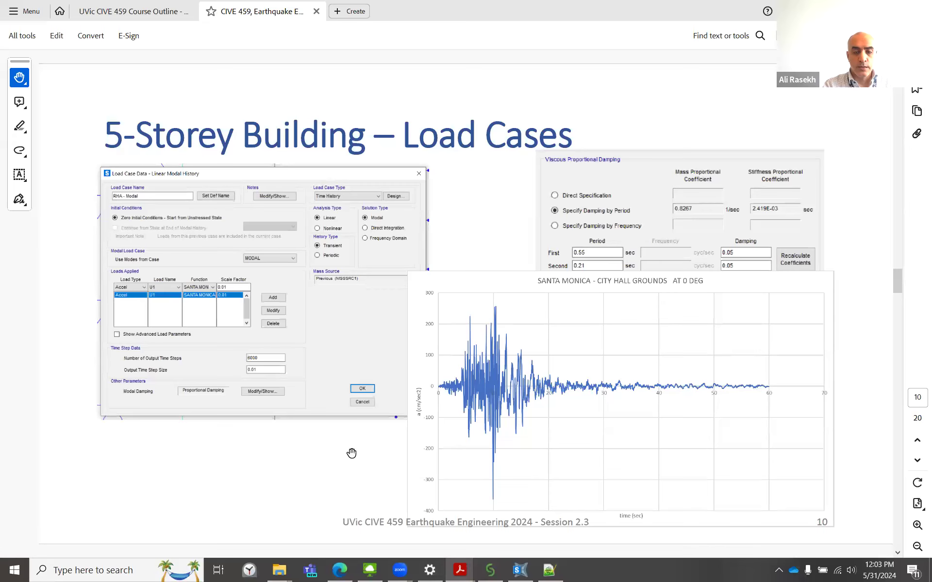
Step: Go to the Load Cases slide on the ELF - 1st mode linear static case and its lateral loads
{"action": "scroll", "coordinate": [352, 454], "scroll_direction": "down", "scroll_amount": 1}
{"action": "scroll", "coordinate": [352, 454], "scroll_direction": "down", "scroll_amount": 1}
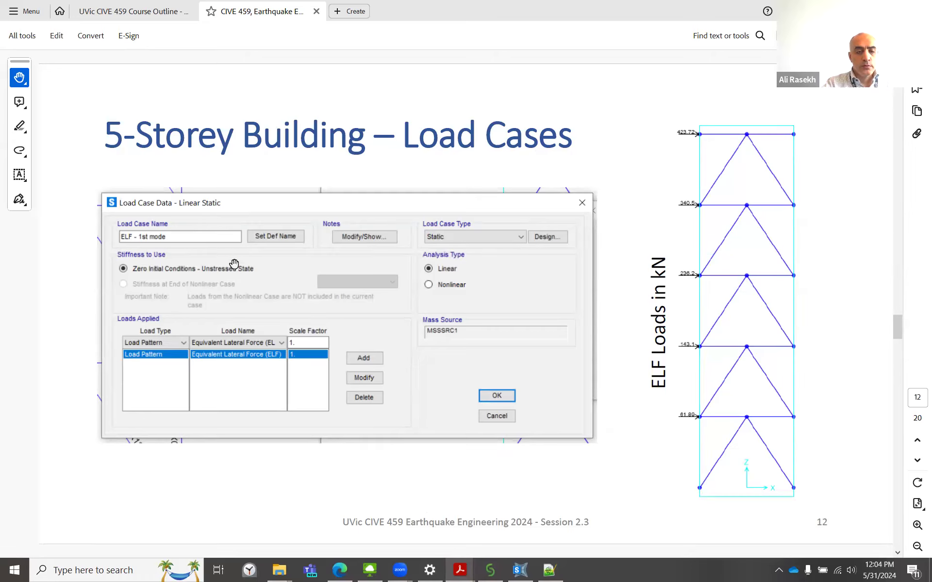
{"action": "scroll", "coordinate": [246, 280], "scroll_direction": "down", "scroll_amount": 1}
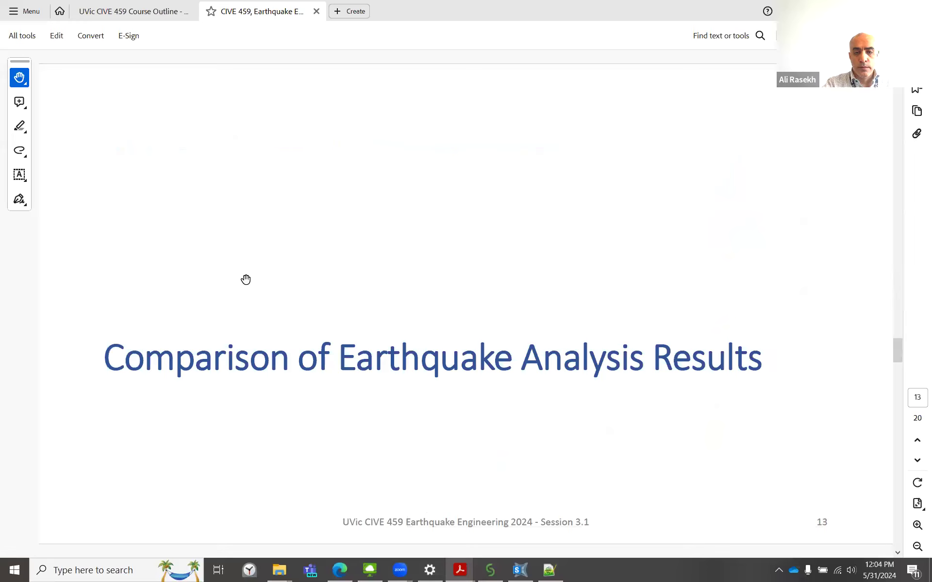
{"action": "scroll", "coordinate": [246, 279], "scroll_direction": "up", "scroll_amount": 1}
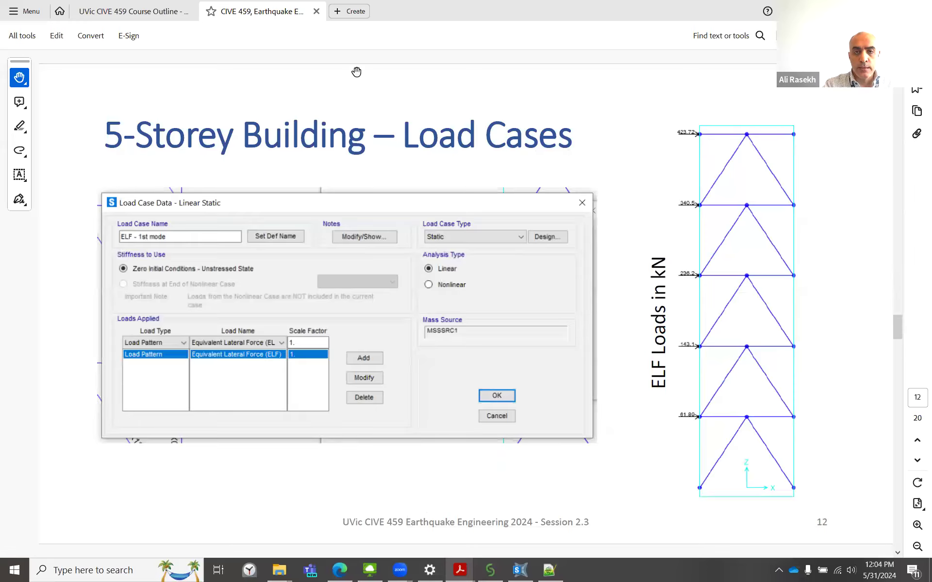
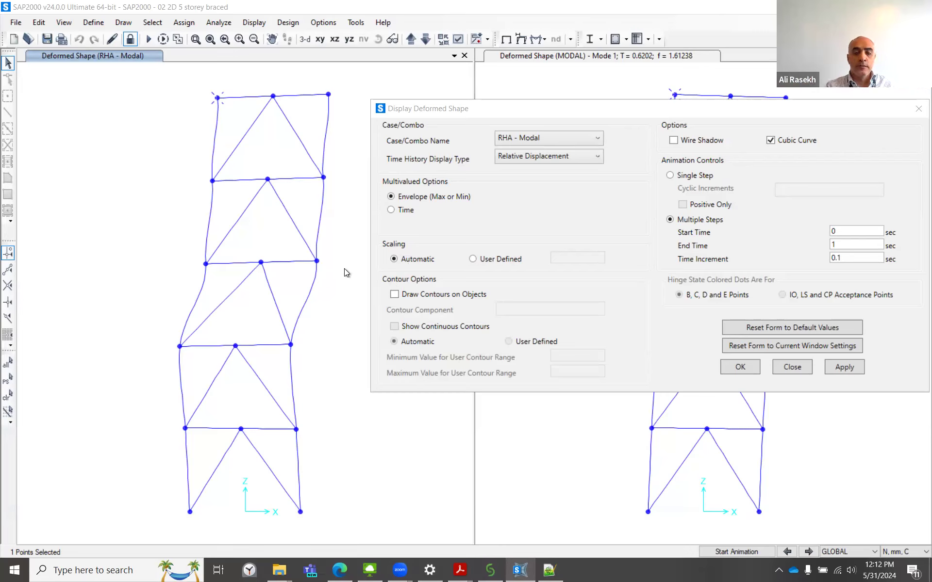
Step: In SAP2000, display the frame's deformed shape for the RSA - CQC combination case, keeping the display settings open
{"action": "left_click", "coordinate": [566, 139]}
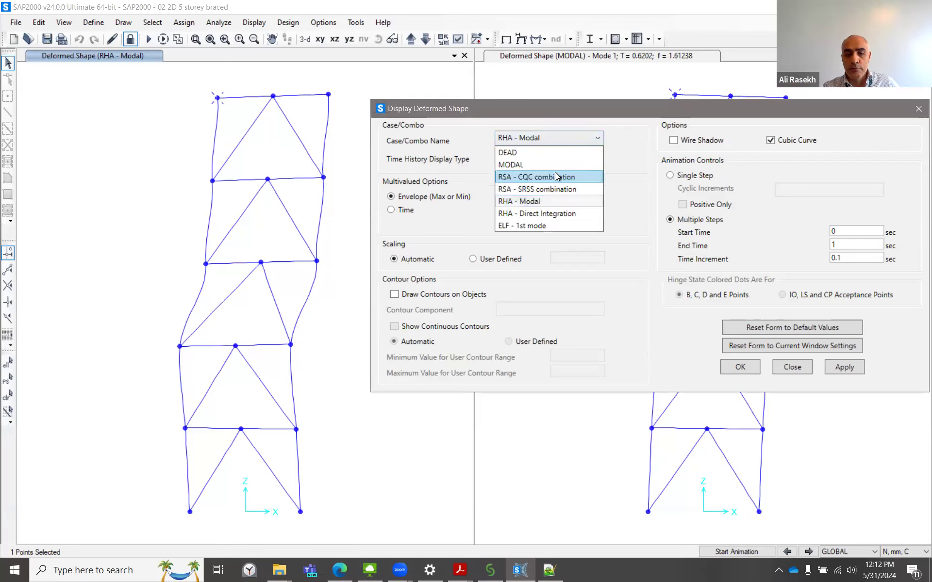
{"action": "left_click", "coordinate": [557, 177]}
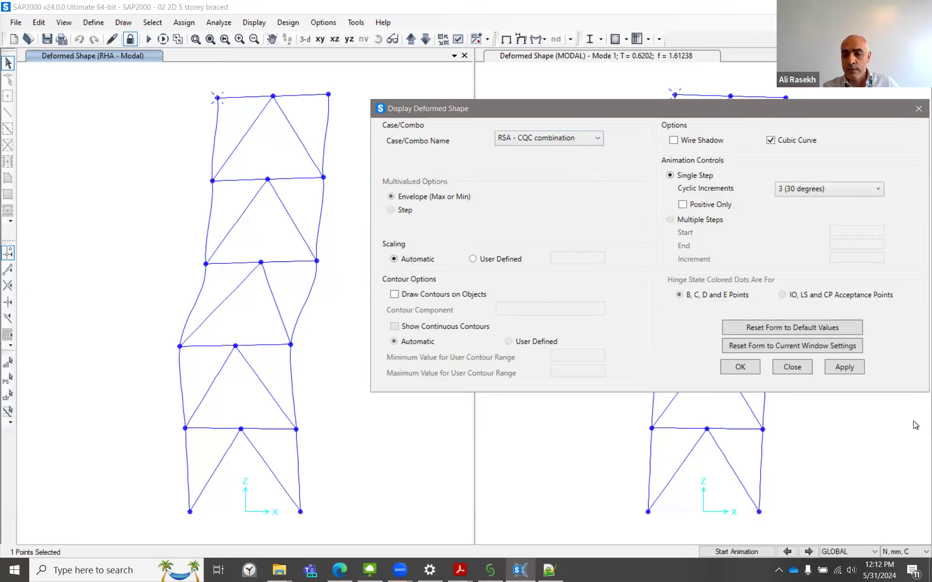
{"action": "left_click", "coordinate": [852, 367]}
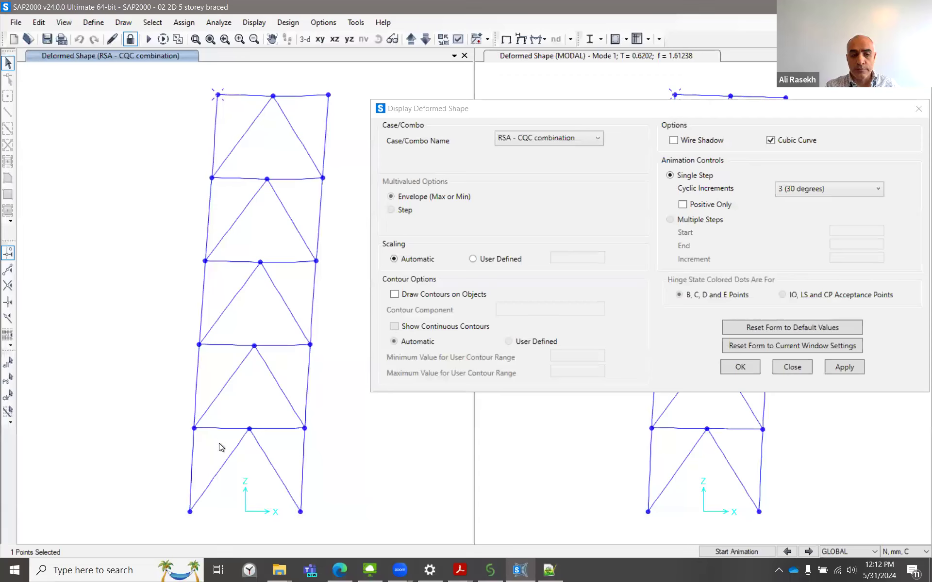
Step: Read the RSA - CQC combination displacements at the lower three storey levels' column joints
{"action": "mouse_move", "coordinate": [194, 430]}
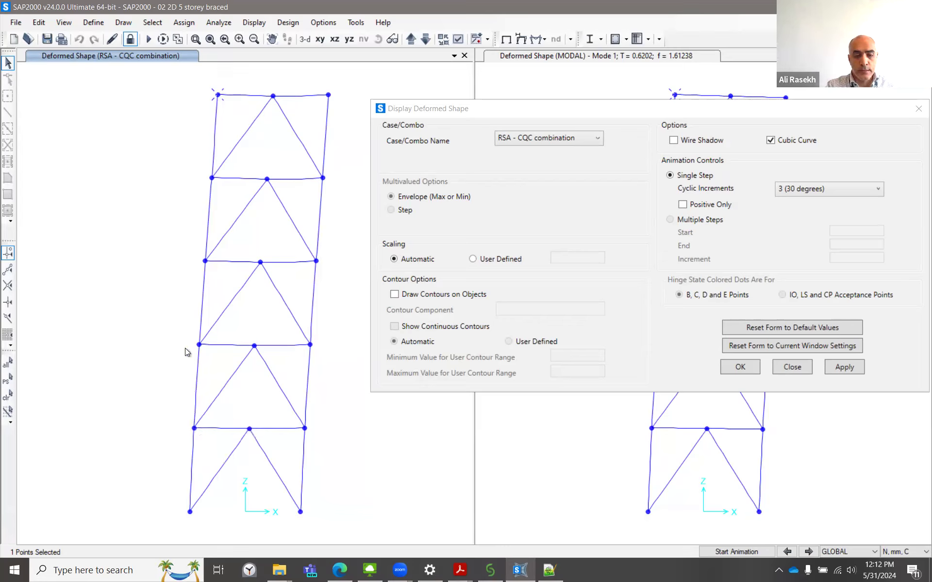
{"action": "mouse_move", "coordinate": [199, 345]}
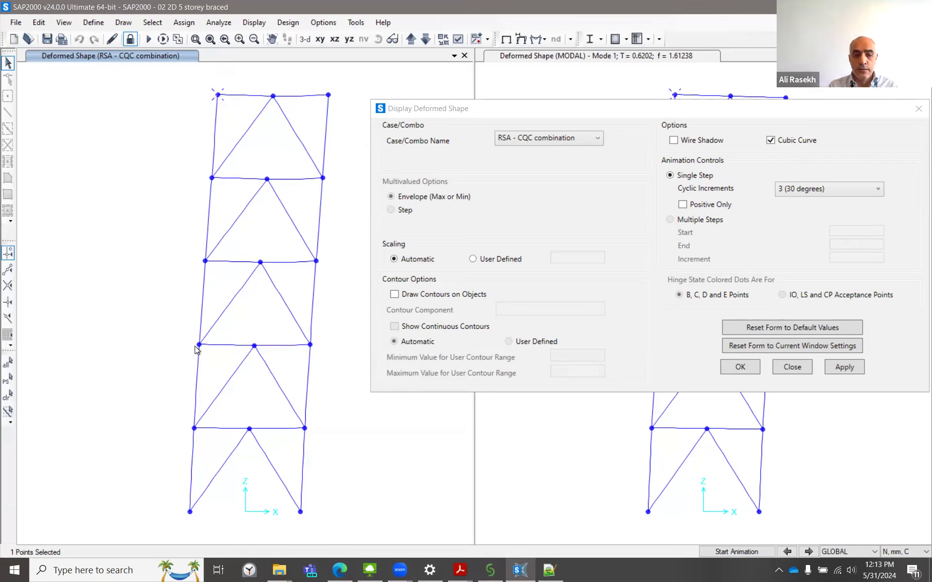
{"action": "mouse_move", "coordinate": [200, 346]}
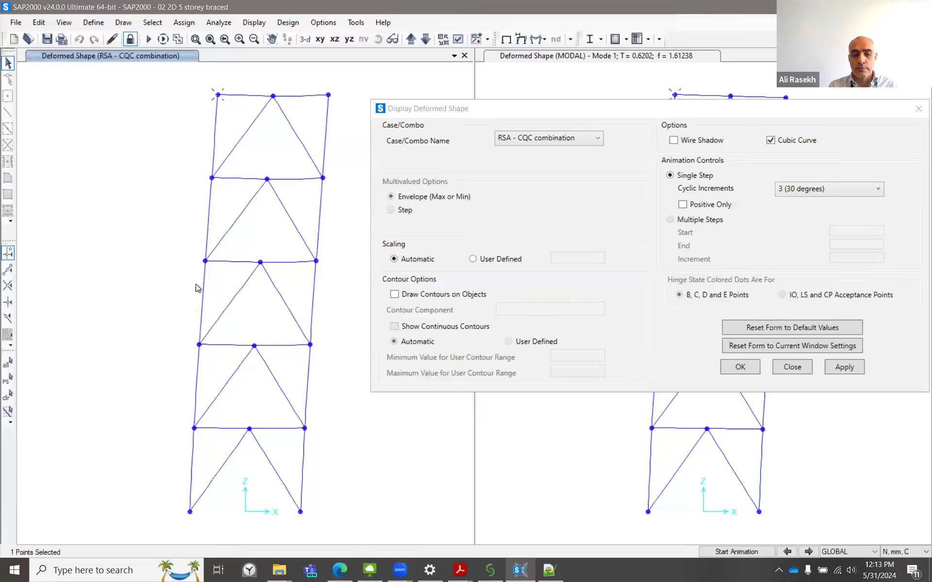
{"action": "mouse_move", "coordinate": [205, 260]}
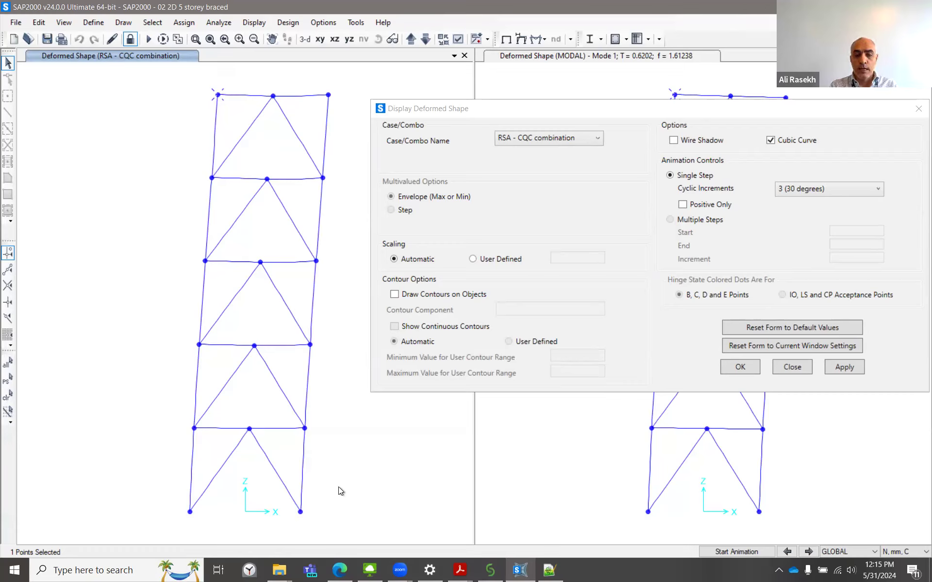
{"action": "mouse_move", "coordinate": [309, 345]}
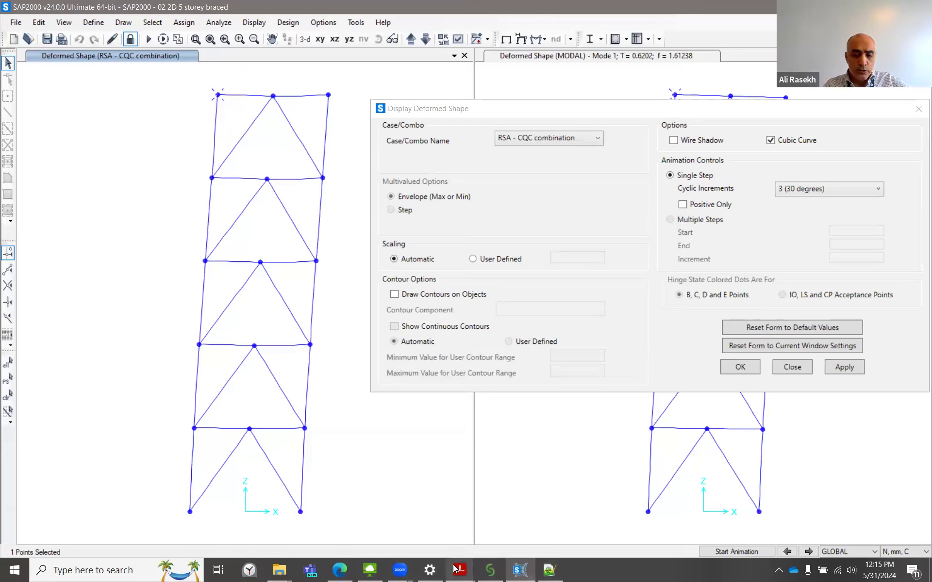
Step: Switch to the CIVE 459 slides in Acrobat and browse the 5-Storey Building moment plots to the ELF - 1st mode case
{"action": "mouse_move", "coordinate": [460, 570]}
{"action": "left_click", "coordinate": [527, 522]}
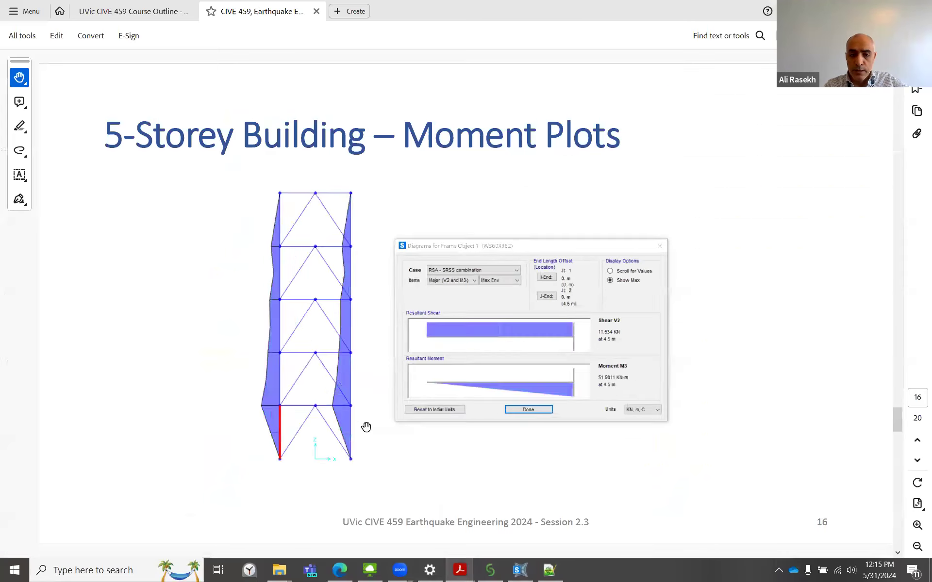
{"action": "scroll", "coordinate": [365, 427], "scroll_direction": "up", "scroll_amount": 2}
{"action": "scroll", "coordinate": [366, 423], "scroll_direction": "down", "scroll_amount": 6}
{"action": "scroll", "coordinate": [366, 420], "scroll_direction": "up", "scroll_amount": 1}
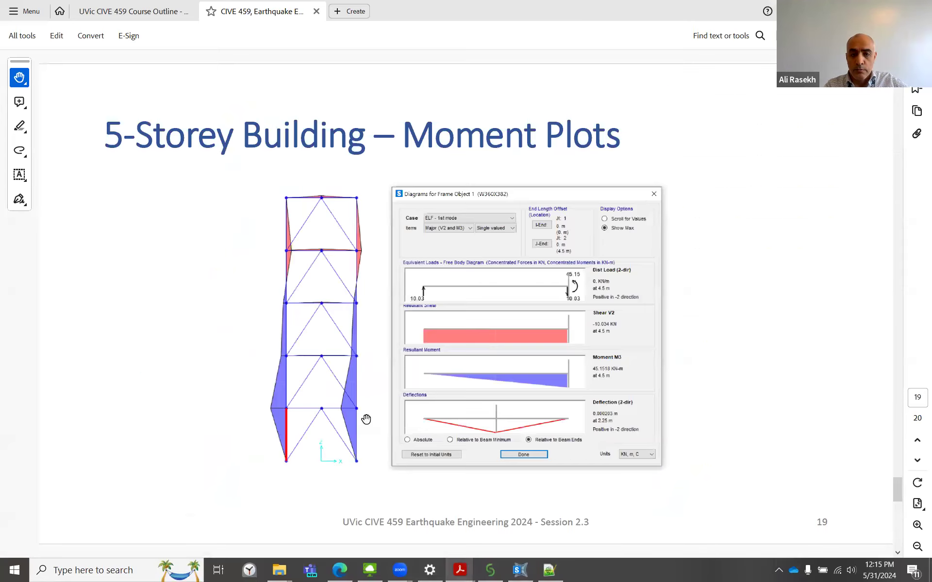